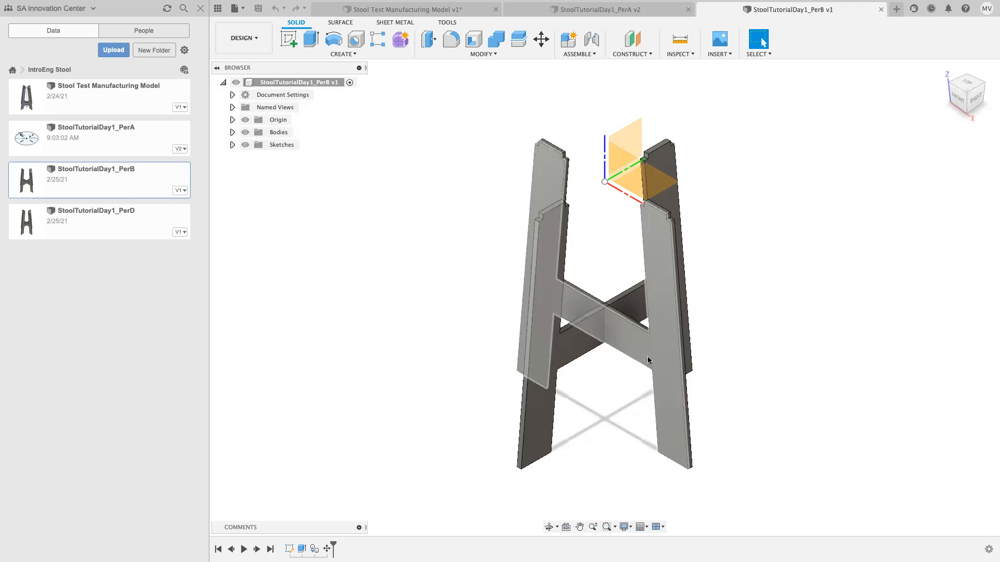
# Start a sketch on the front face of the H-shaped stool leg panel
pyautogui.click(289, 39)
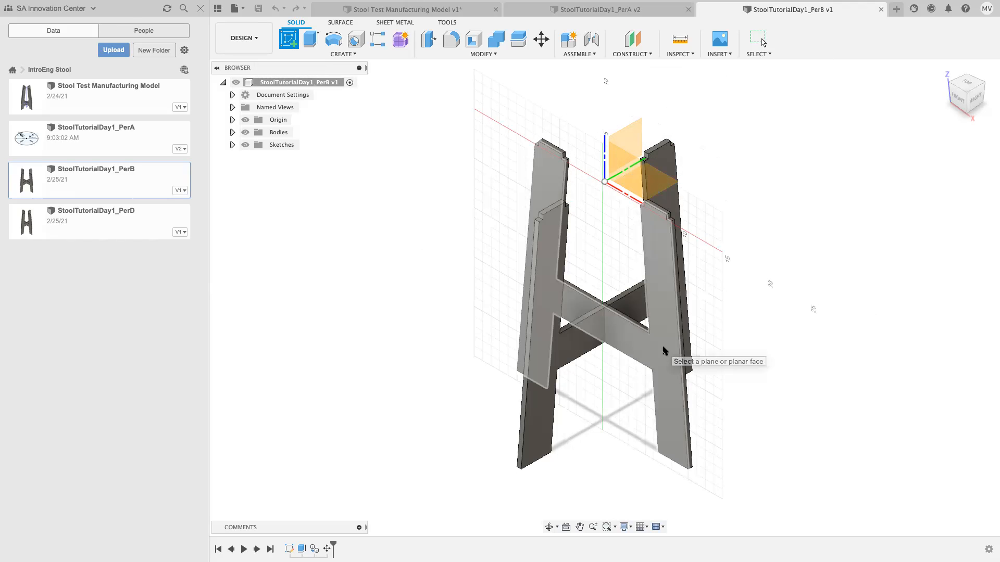
pyautogui.click(662, 353)
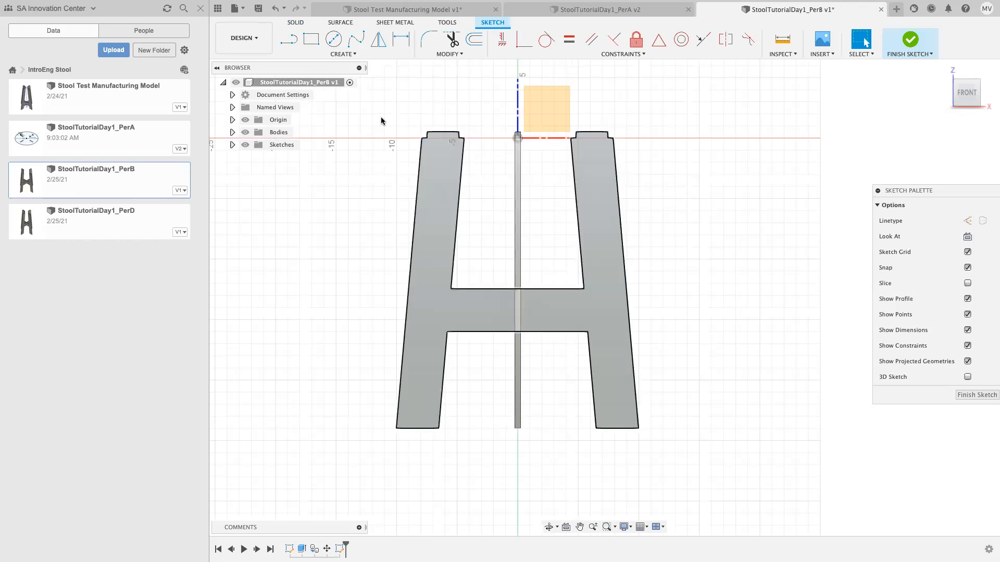
pyautogui.scroll(-1, 494, 301)
pyautogui.scroll(5, 494, 300)
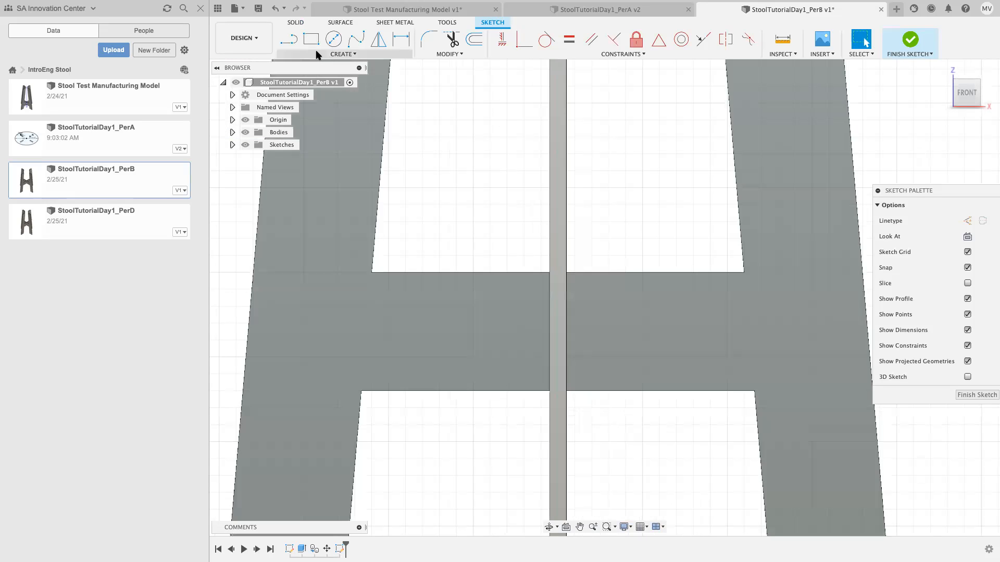
# Try to project the crossing panel's two vertical edges and the crossbar's upper edge into the sketch
pyautogui.click(313, 44)
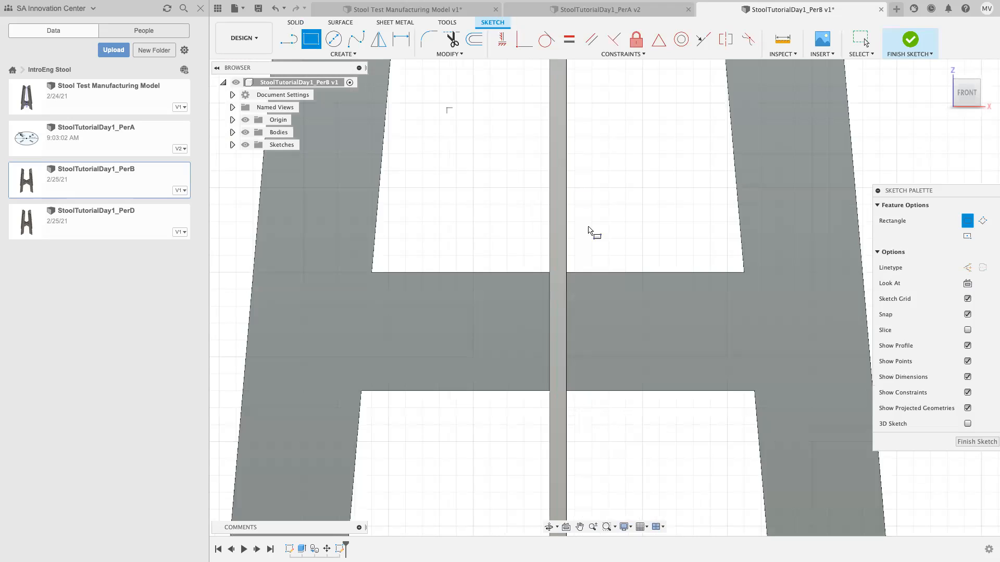
pyautogui.click(557, 271)
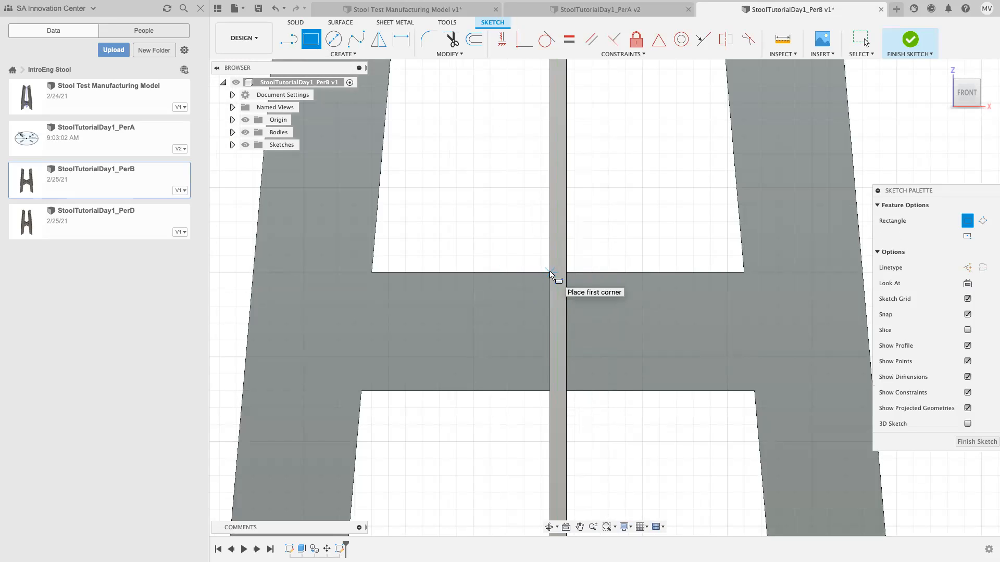
pyautogui.click(336, 54)
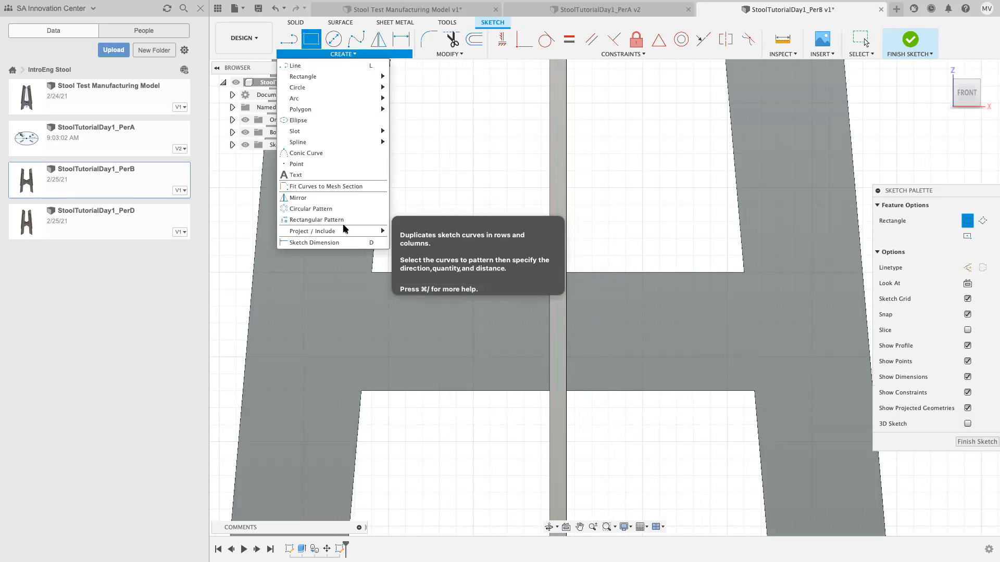
pyautogui.moveTo(346, 230)
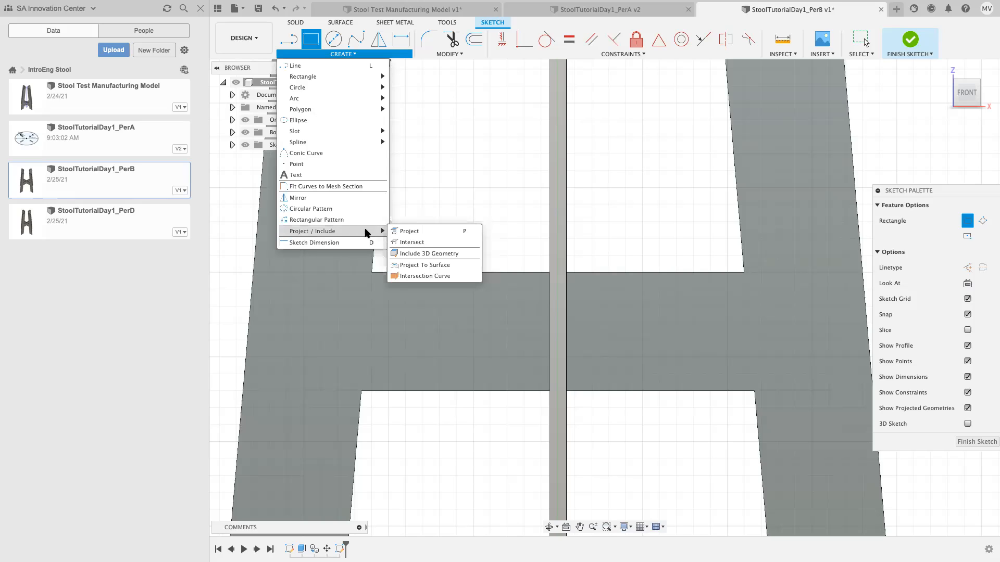
pyautogui.click(400, 232)
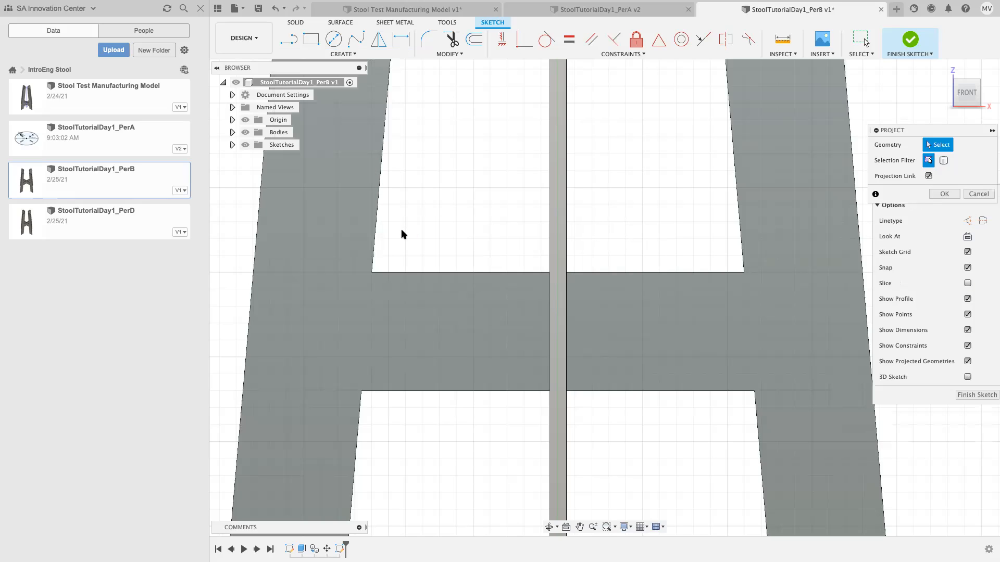
pyautogui.click(347, 54)
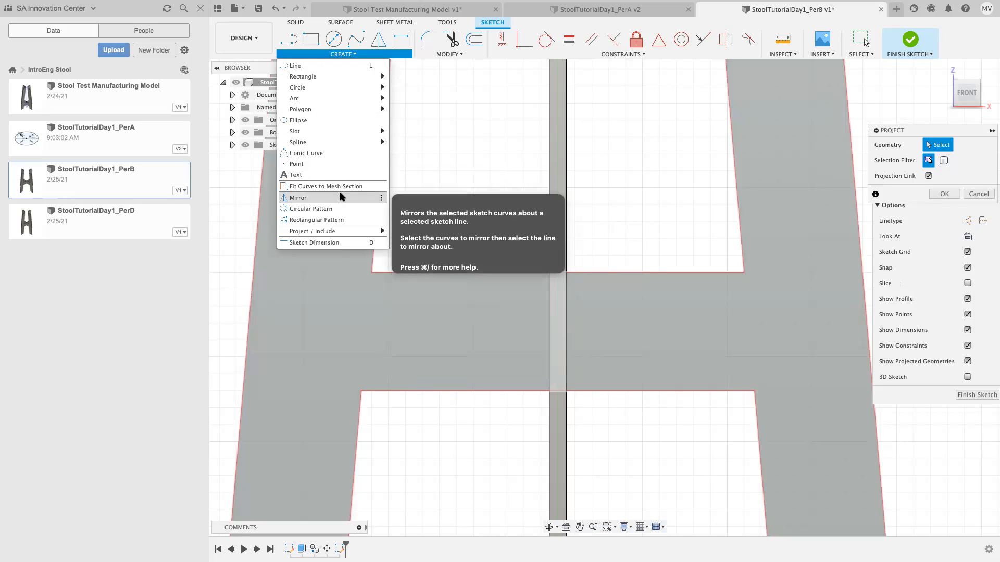
pyautogui.moveTo(344, 231)
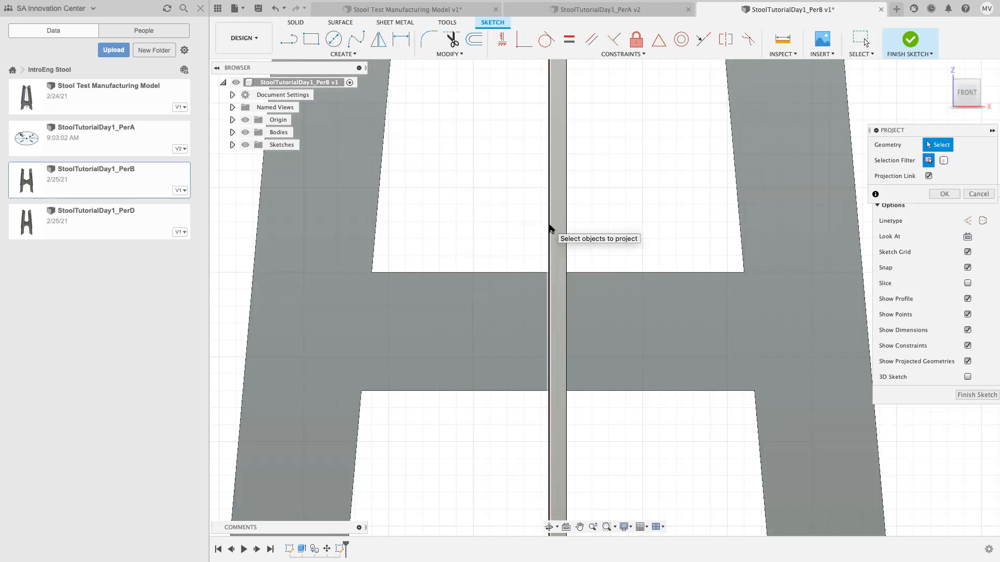
pyautogui.click(550, 236)
pyautogui.click(567, 236)
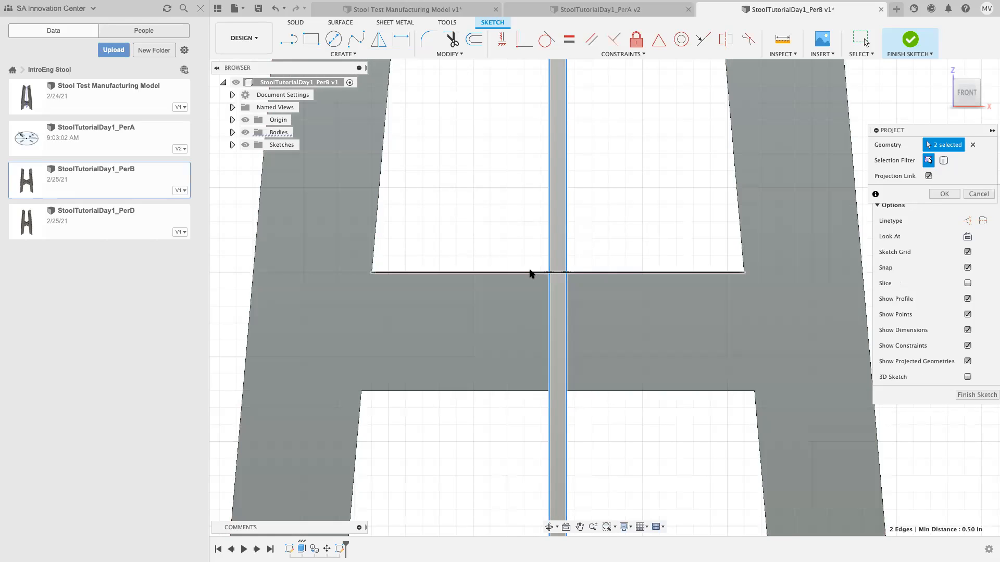
pyautogui.click(529, 272)
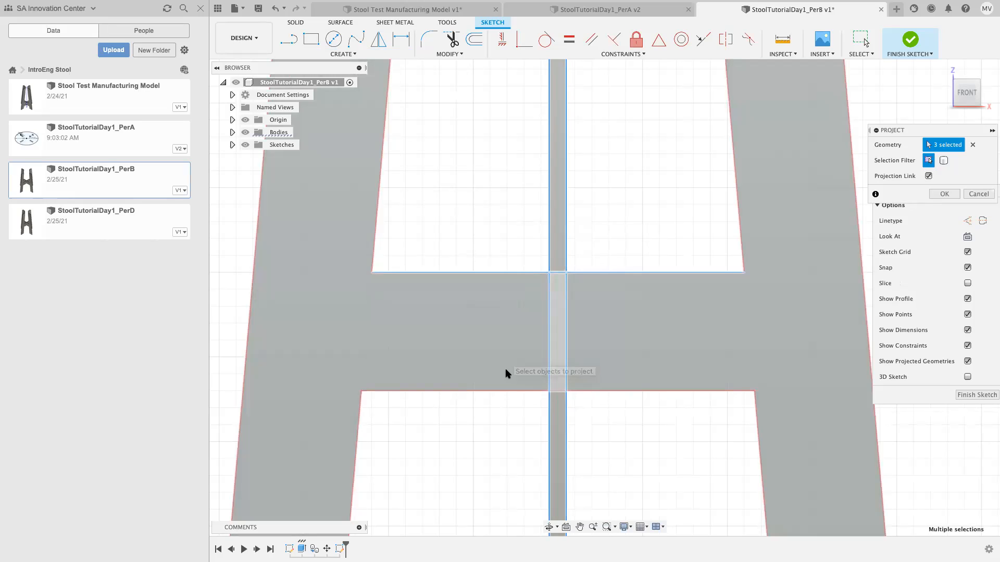
pyautogui.click(555, 364)
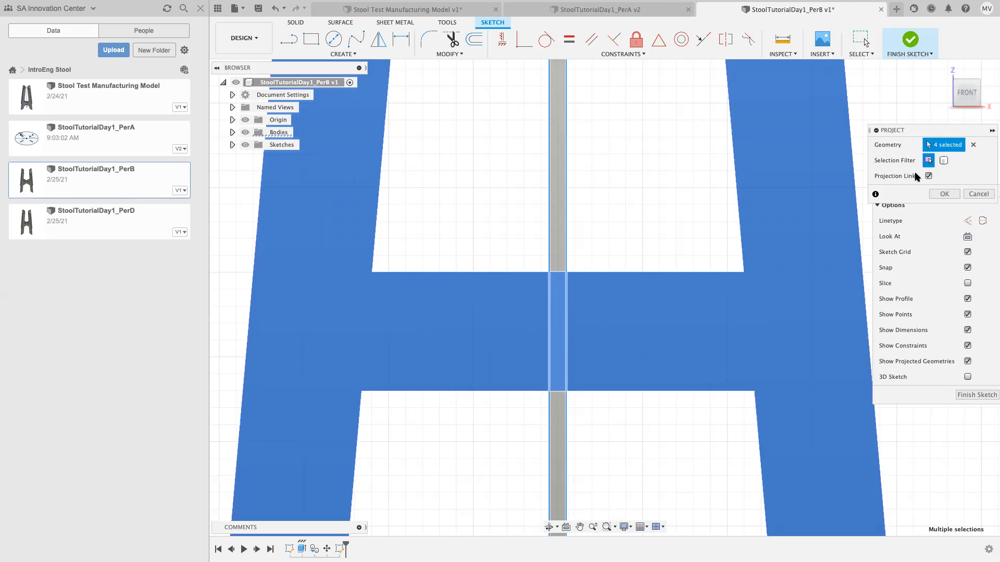
pyautogui.click(947, 194)
# Hide the bodies to check the projected edges, and show the bodies again
pyautogui.click(246, 132)
pyautogui.click(245, 133)
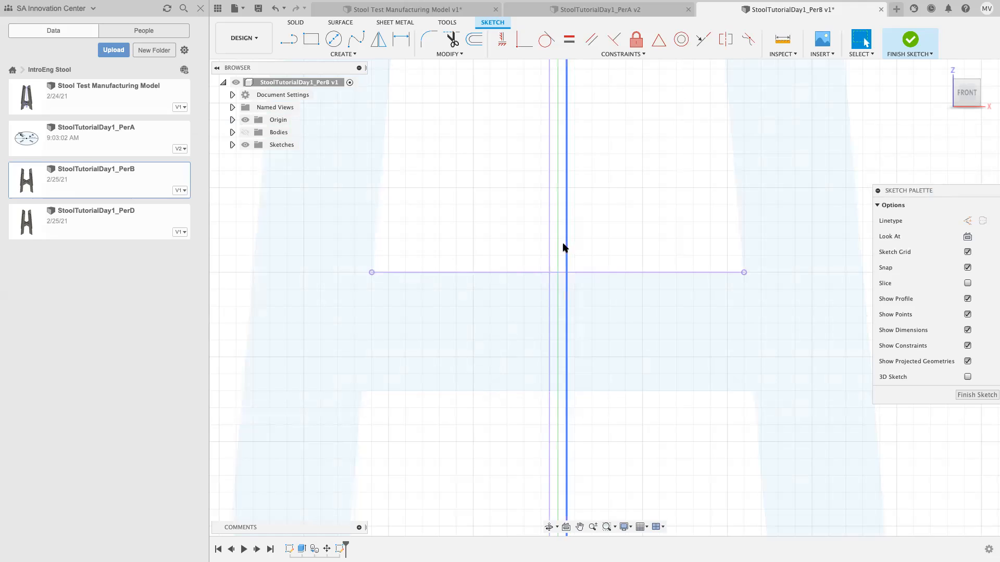
pyautogui.click(245, 133)
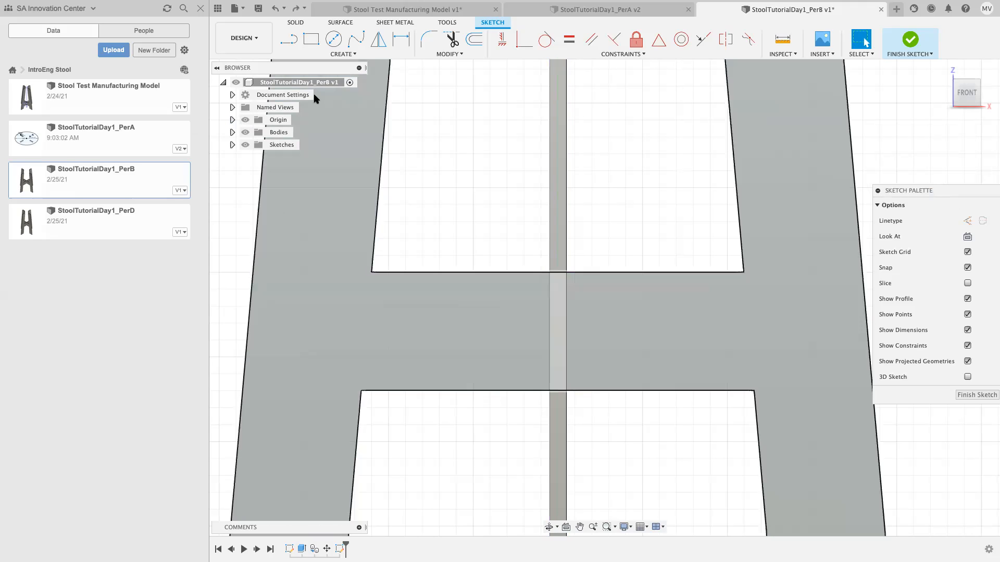
# Project the crossbar's upper and lower edges and the crossing panel's two vertical edges into the sketch
pyautogui.click(343, 54)
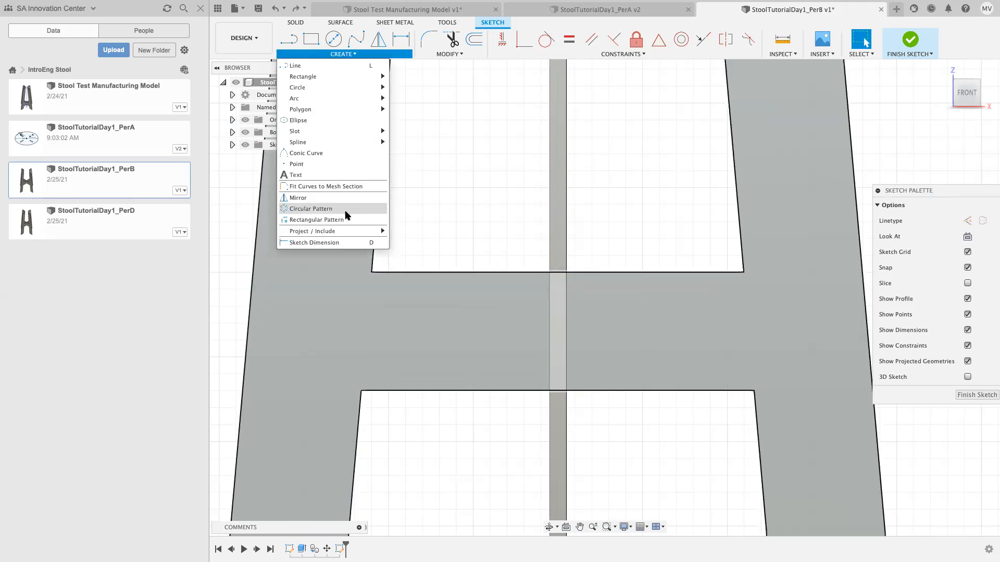
pyautogui.moveTo(349, 236)
pyautogui.click(398, 231)
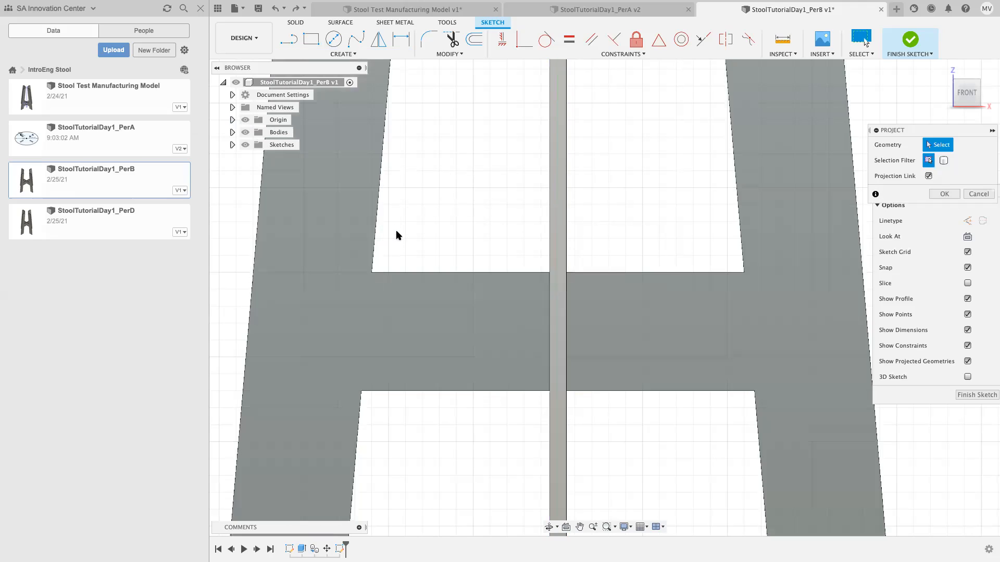
pyautogui.click(512, 273)
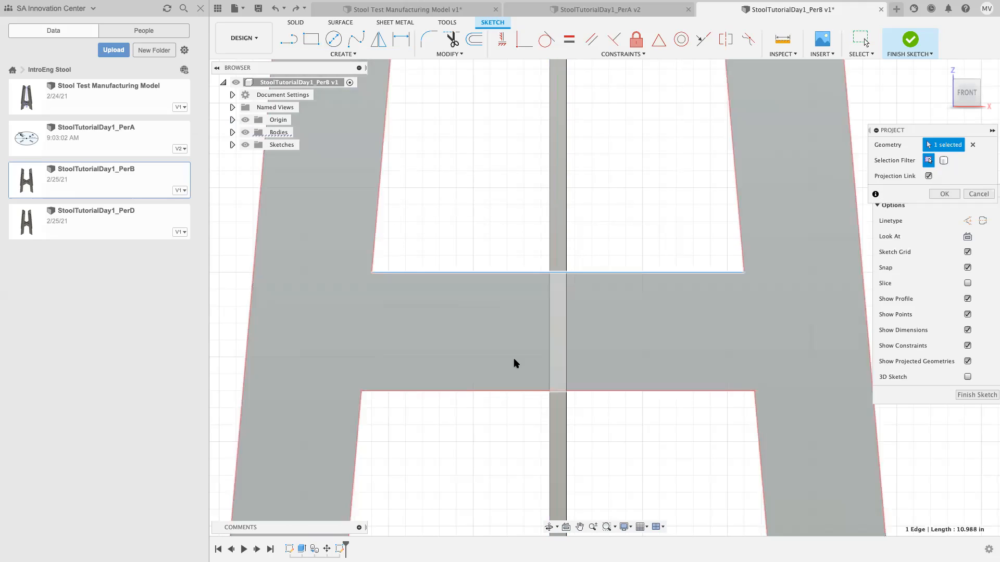
pyautogui.click(519, 391)
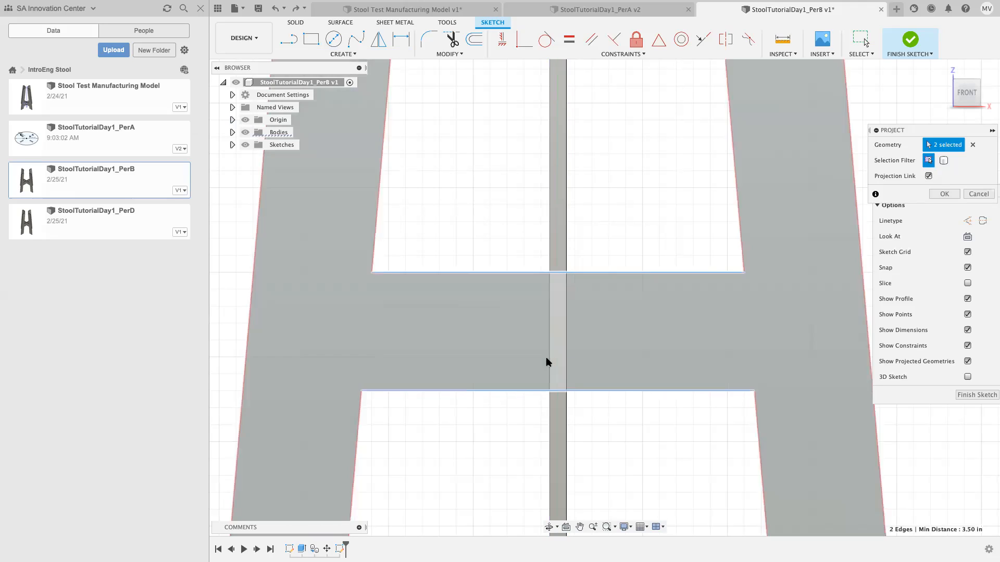
pyautogui.click(549, 339)
pyautogui.click(565, 338)
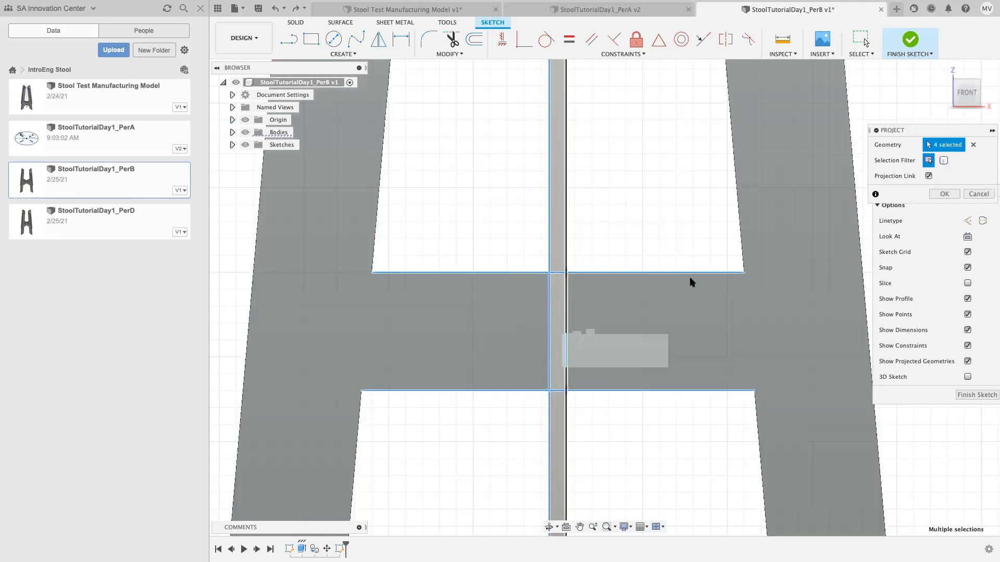
pyautogui.click(937, 197)
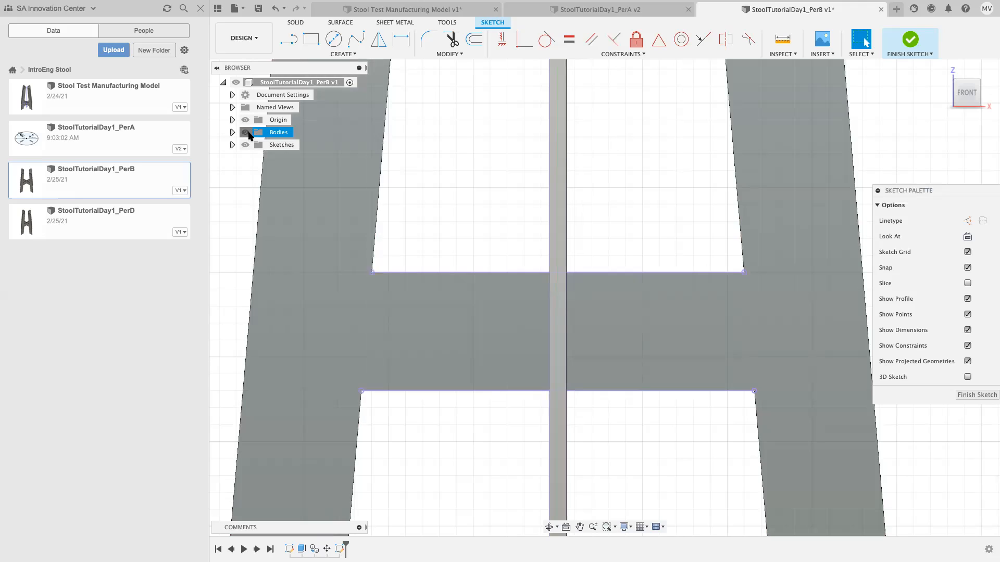
# With the bodies hidden, sketch a rectangle down from the crossbar's upper edge between the projected verticals, LegWidth / 2 high and one material-thickness parameter wide
pyautogui.click(246, 133)
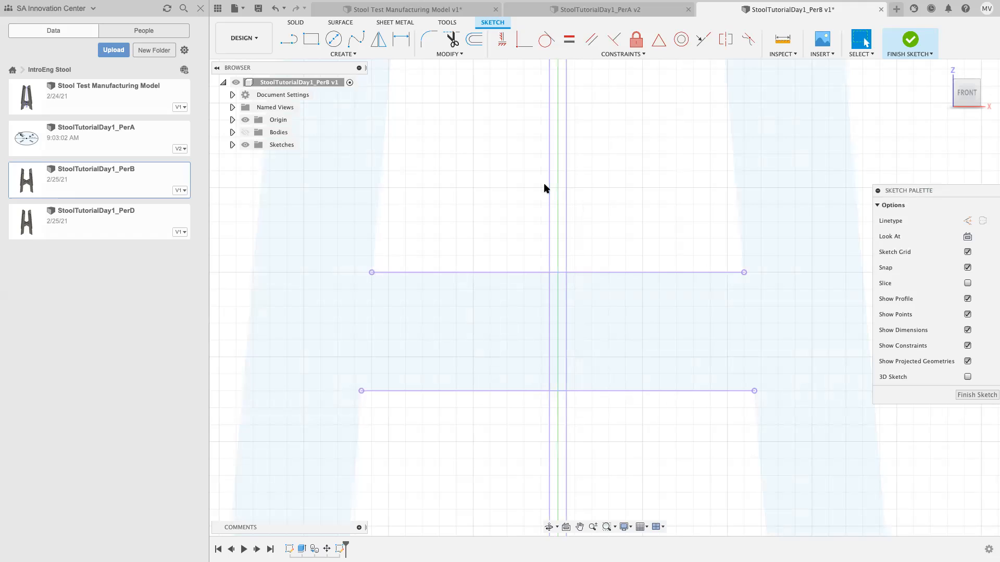
pyautogui.click(310, 39)
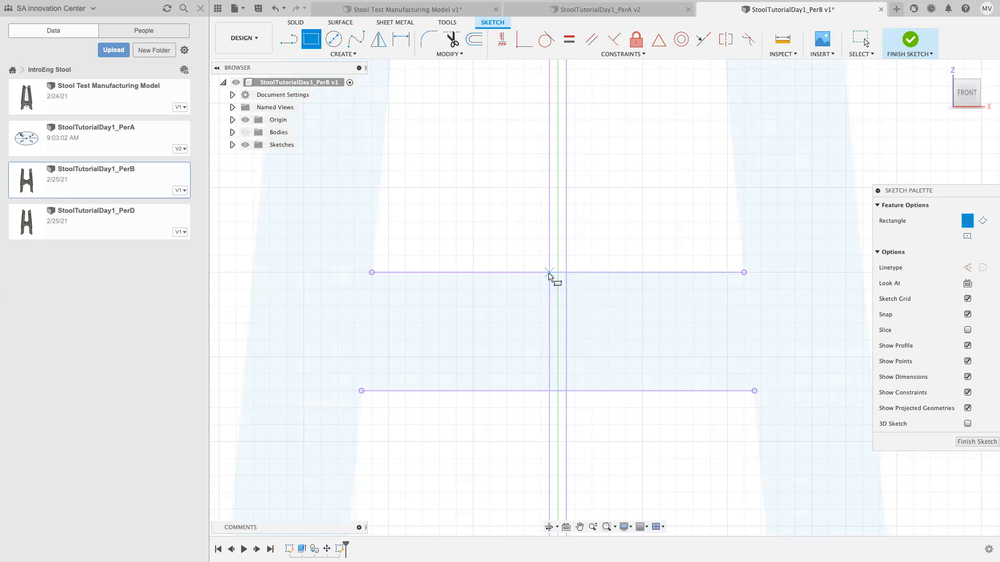
pyautogui.click(549, 273)
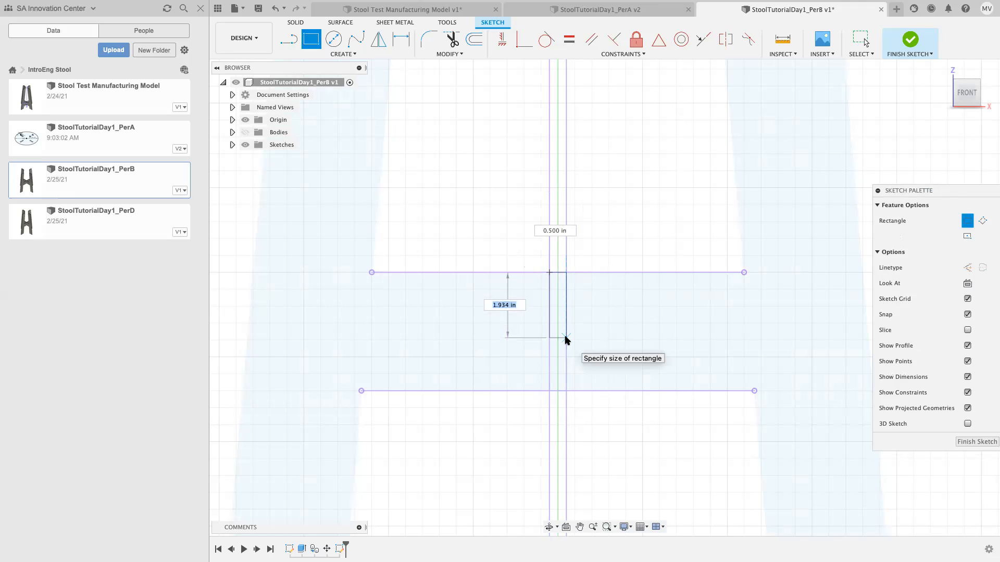
pyautogui.write('leg')
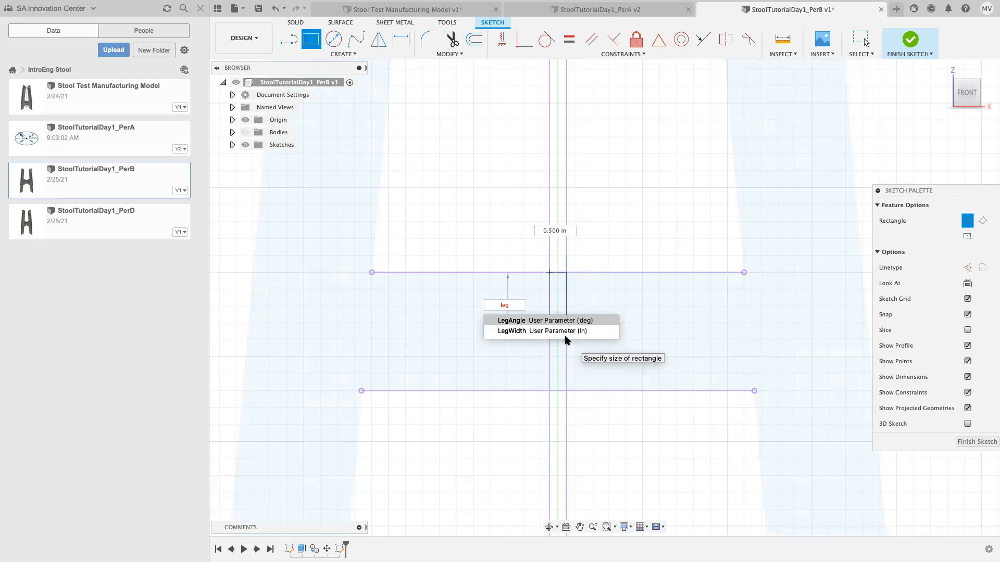
pyautogui.press('Down')
pyautogui.press('Return')
pyautogui.press('Tab')
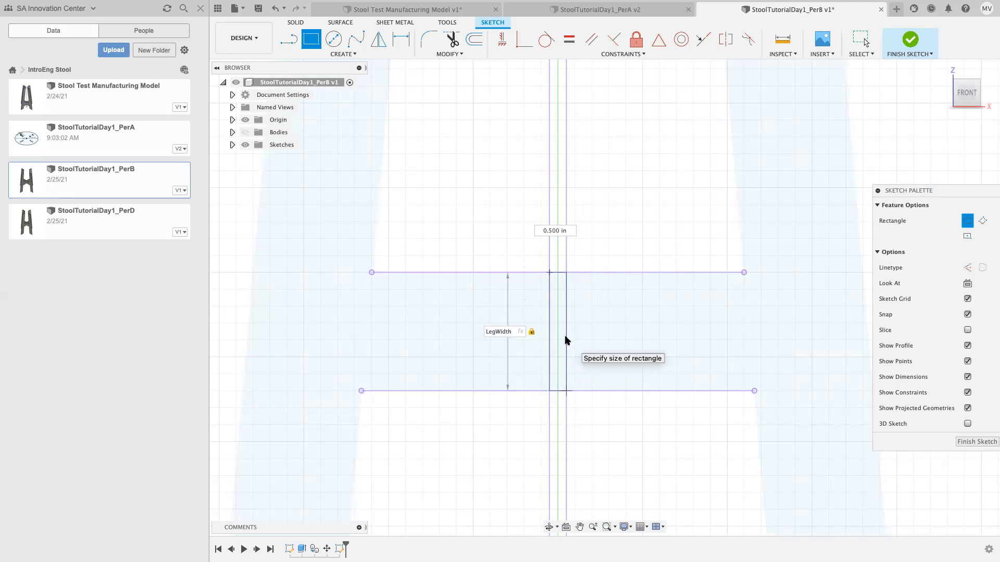
pyautogui.write('/ 2')
pyautogui.press('Tab')
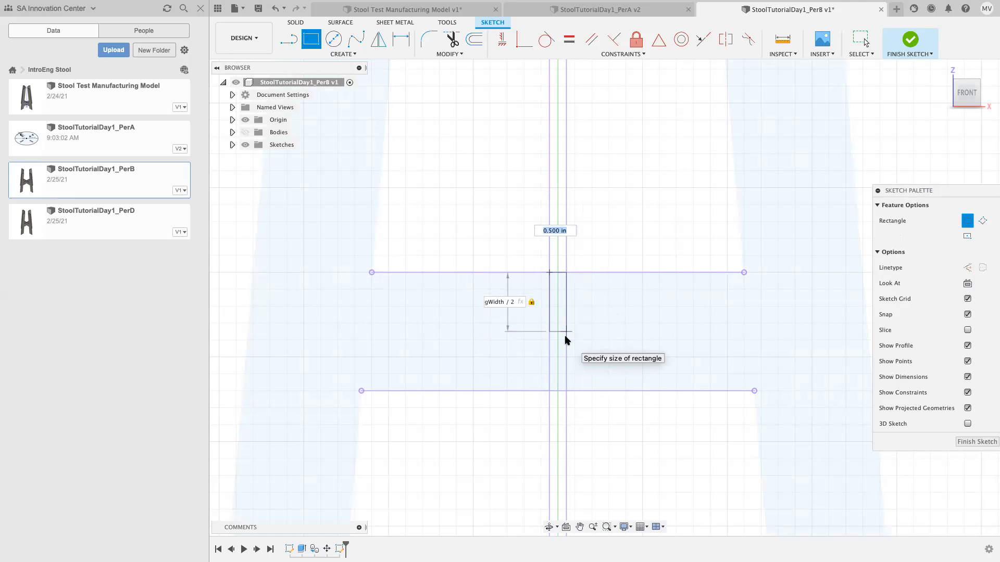
pyautogui.write('mat')
pyautogui.press('Return')
pyautogui.press('Return')
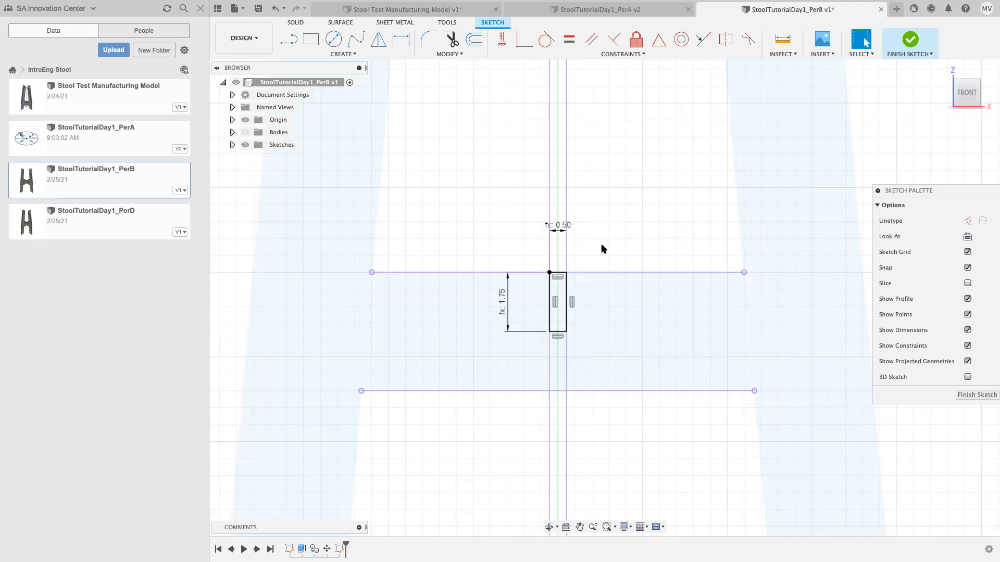
# Finish the sketch, return to the home view and show the bodies again
pyautogui.click(911, 44)
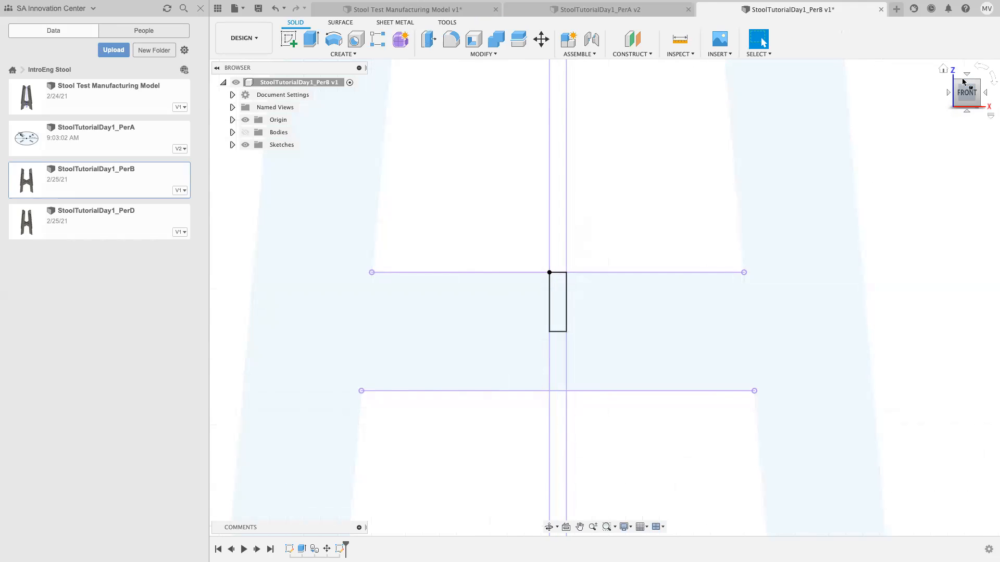
pyautogui.click(942, 69)
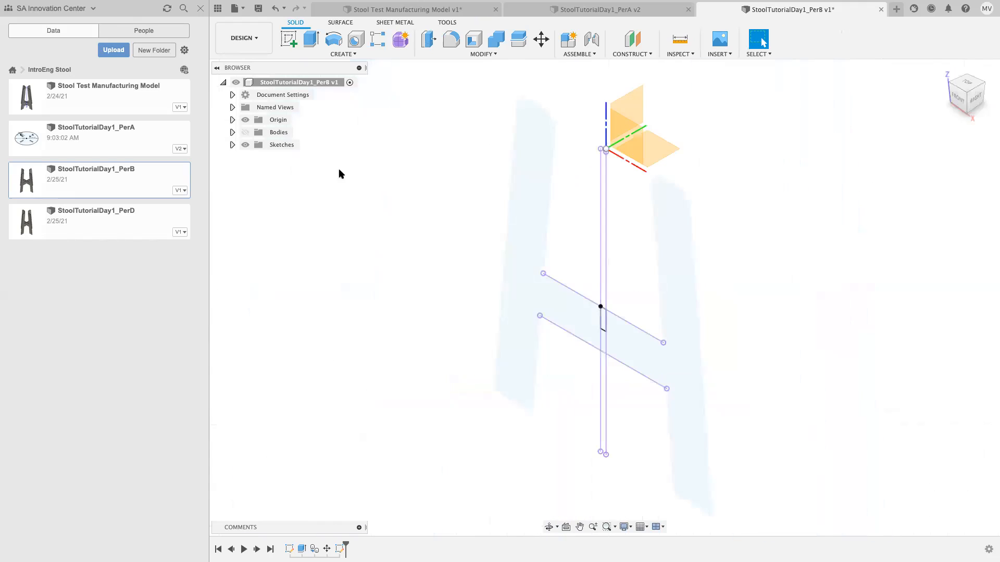
pyautogui.click(245, 132)
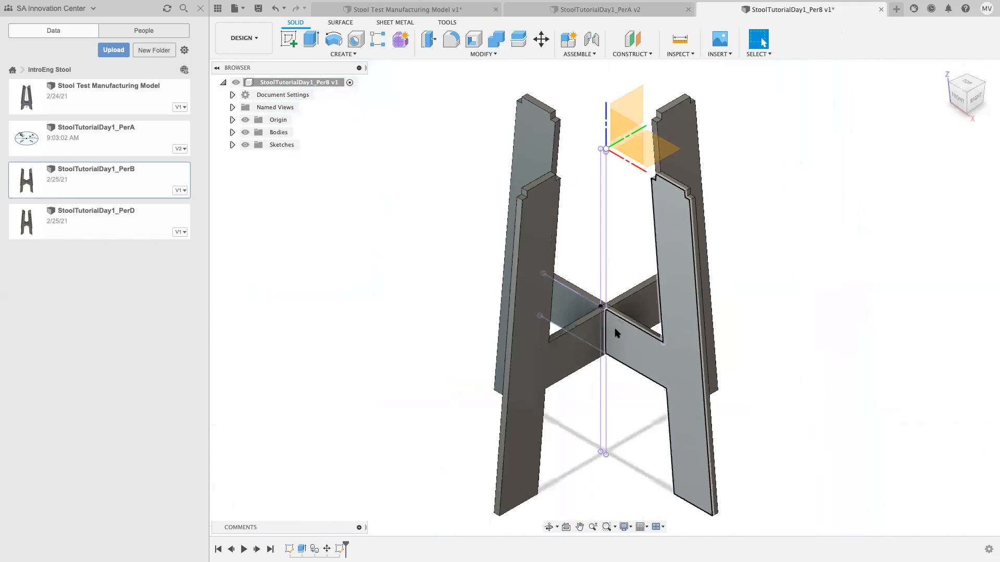
# Check each leg body on its own at the crossbar intersection, leaving Body1 shown and Body2 hidden
pyautogui.scroll(-1, 614, 306)
pyautogui.scroll(6, 578, 307)
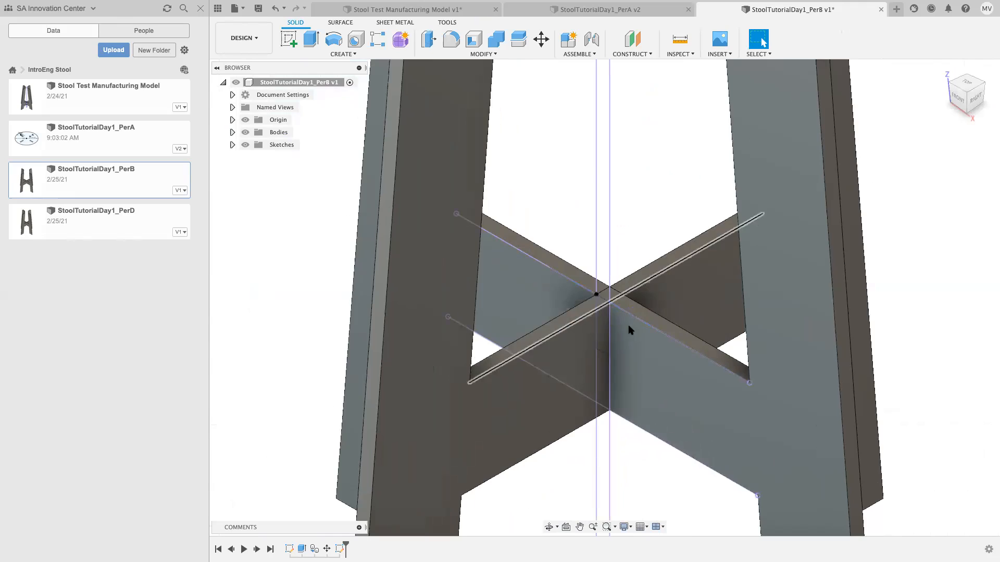
pyautogui.click(232, 133)
pyautogui.click(258, 148)
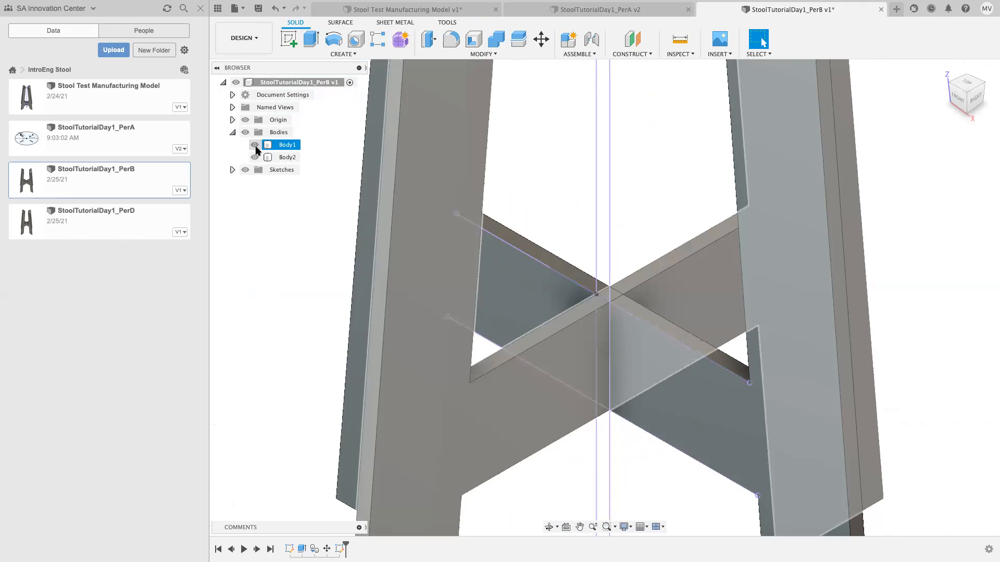
pyautogui.click(255, 145)
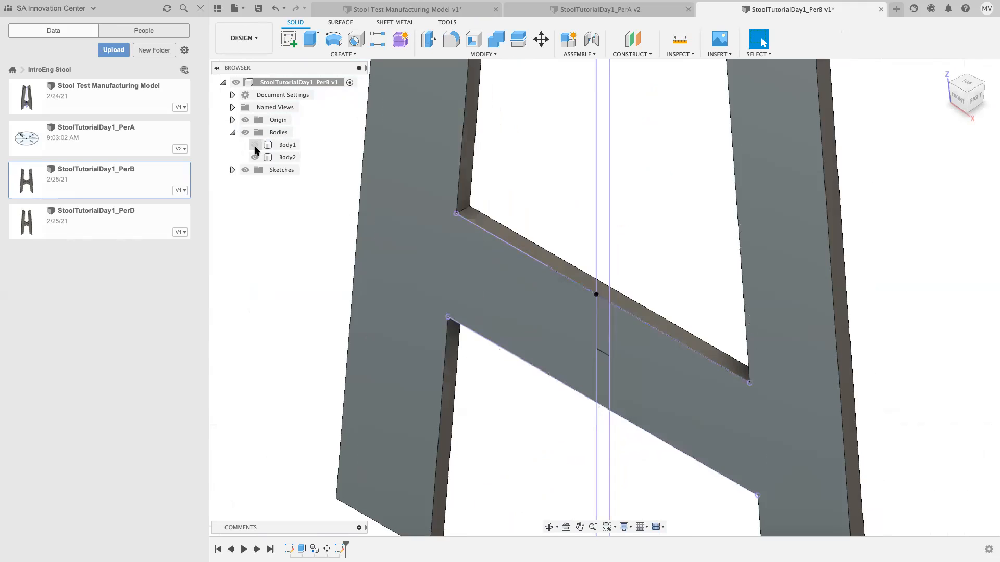
pyautogui.click(255, 154)
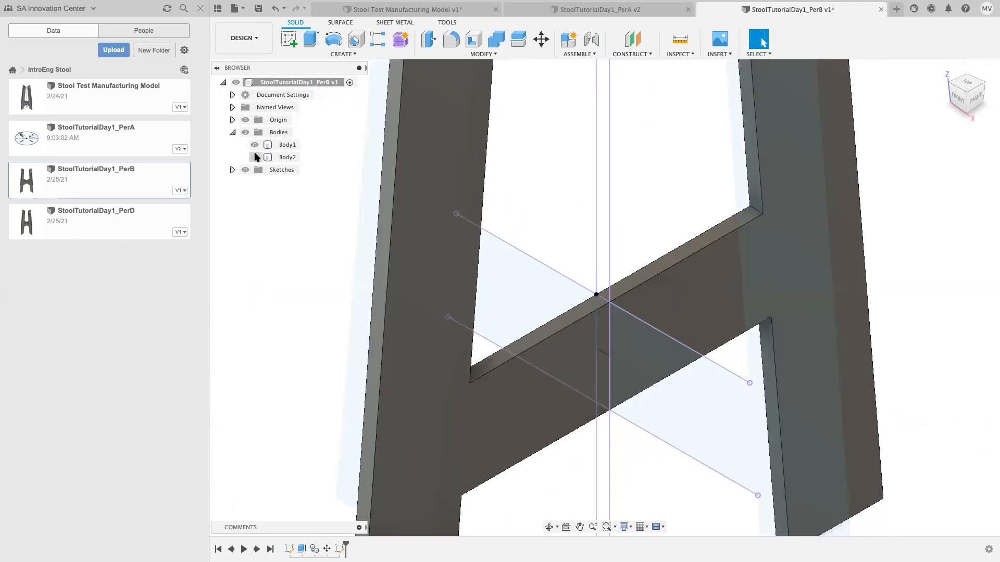
# Inspect Body2 on its own at the crossbar intersection and leave both leg bodies shown
pyautogui.click(254, 157)
pyautogui.click(254, 146)
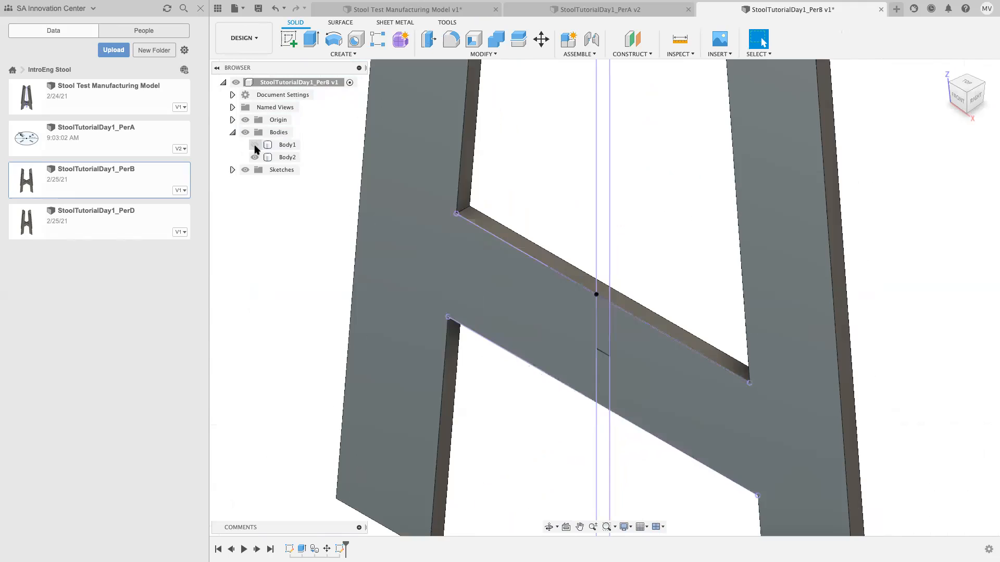
pyautogui.click(254, 146)
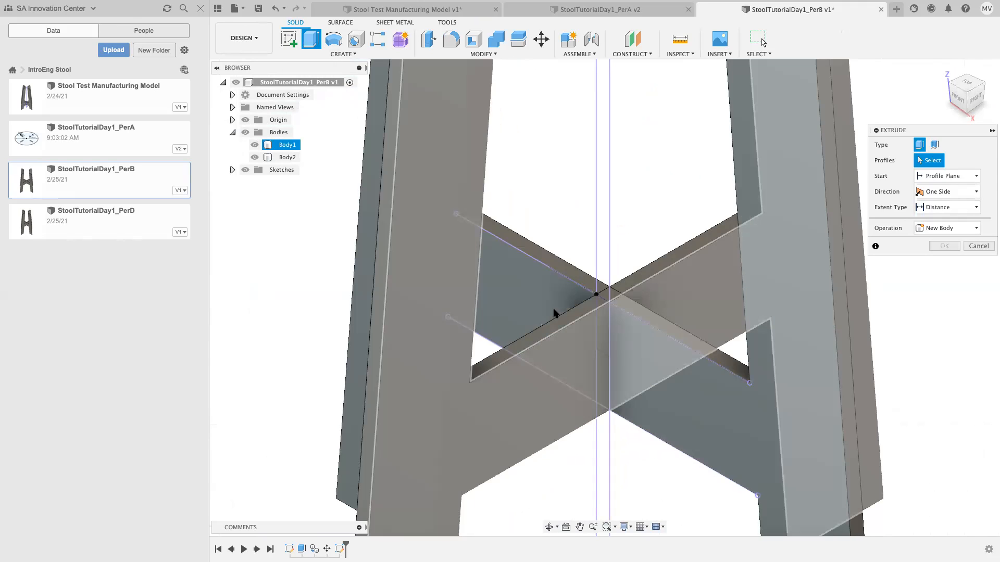
# Select the slot rectangle as the Extrude profile with Body1 hidden, and show Body1 again
pyautogui.click(254, 156)
pyautogui.click(254, 157)
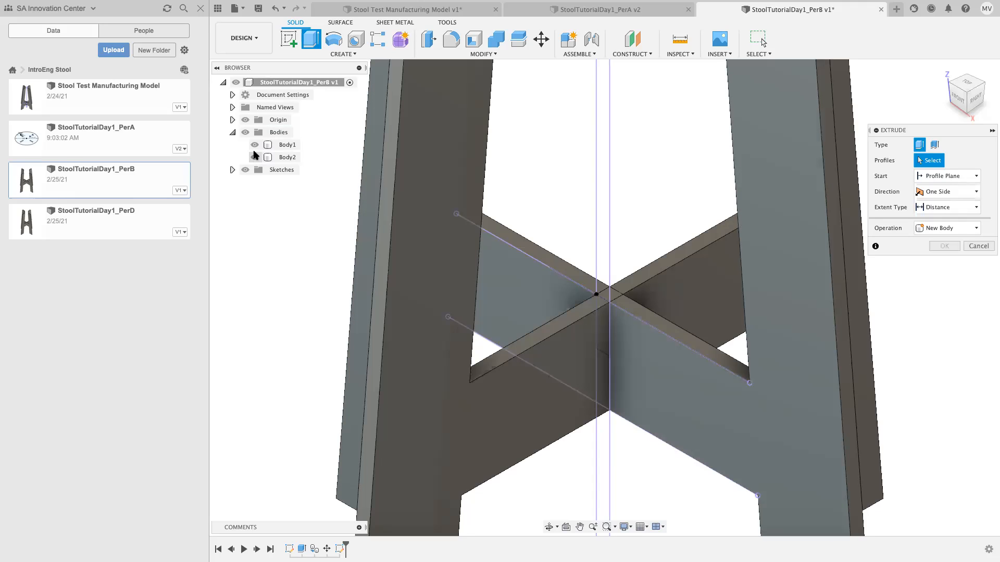
pyautogui.click(254, 145)
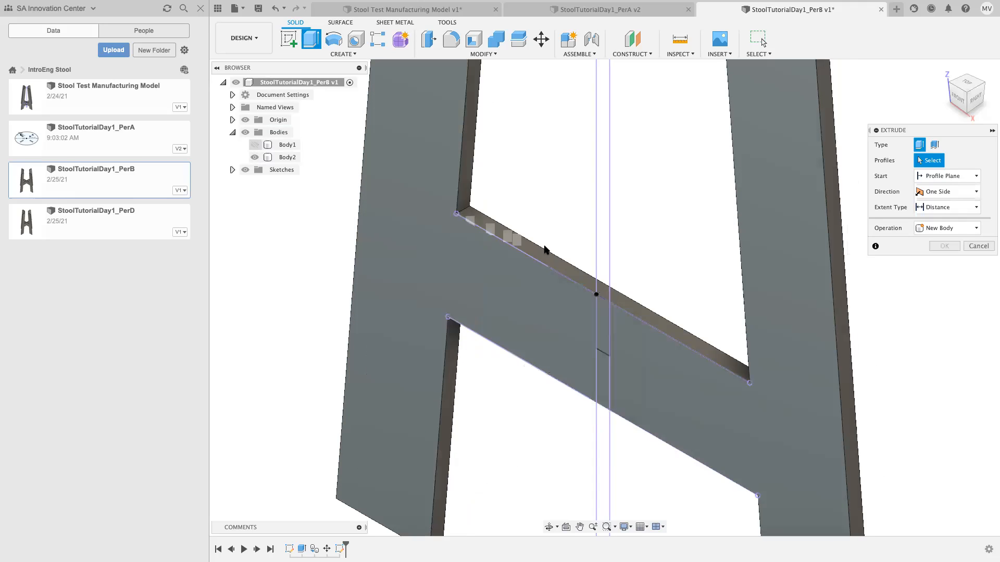
pyautogui.click(603, 328)
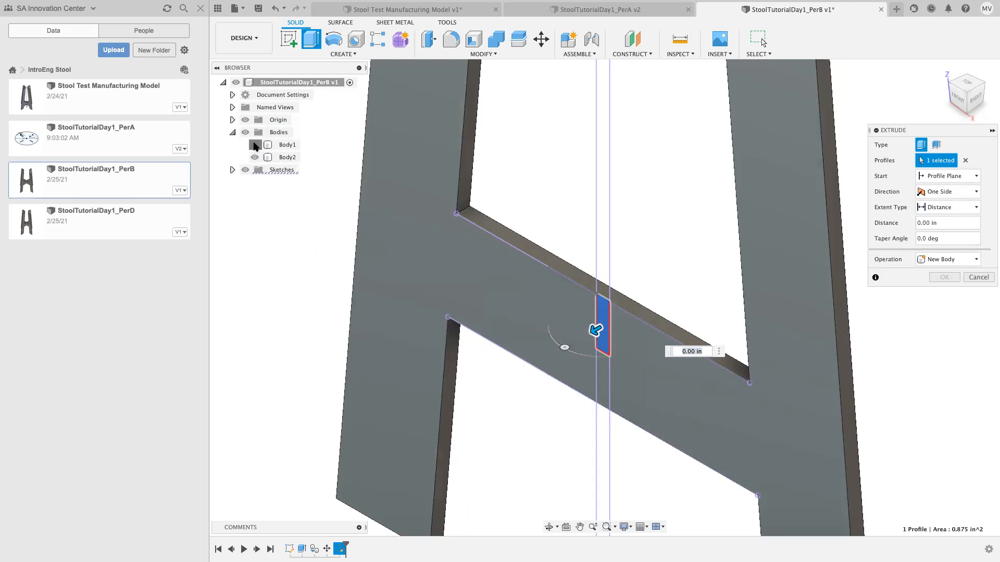
pyautogui.click(255, 146)
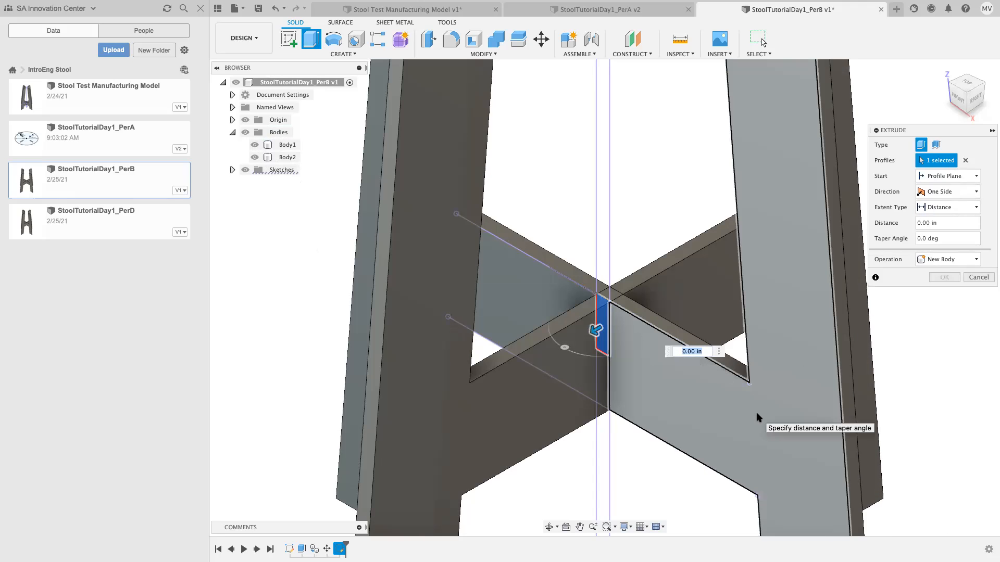
# Cut the slot through both leg bodies with an extrude distance of -MaterialThickness
pyautogui.write('mat')
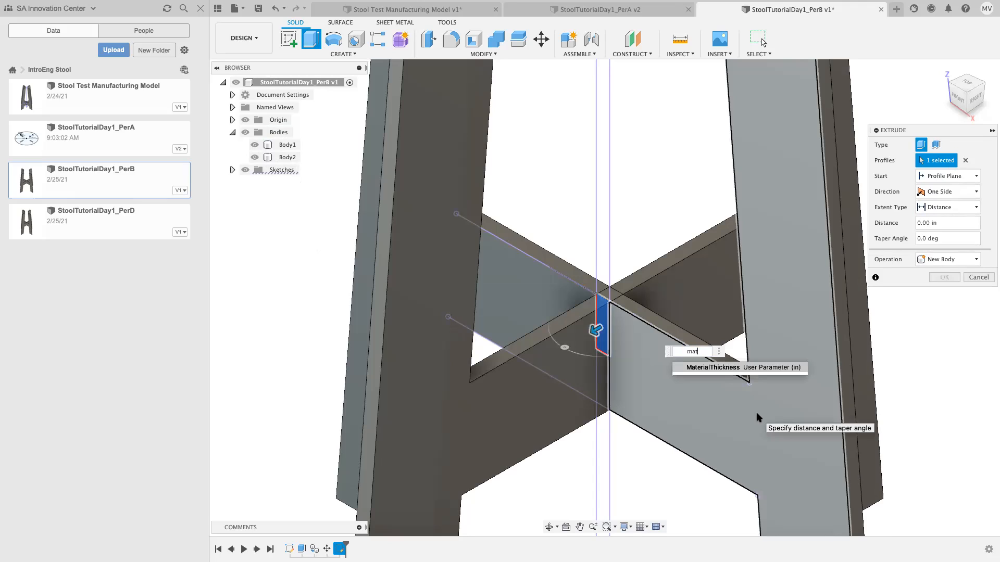
pyautogui.write('er')
pyautogui.press('Return')
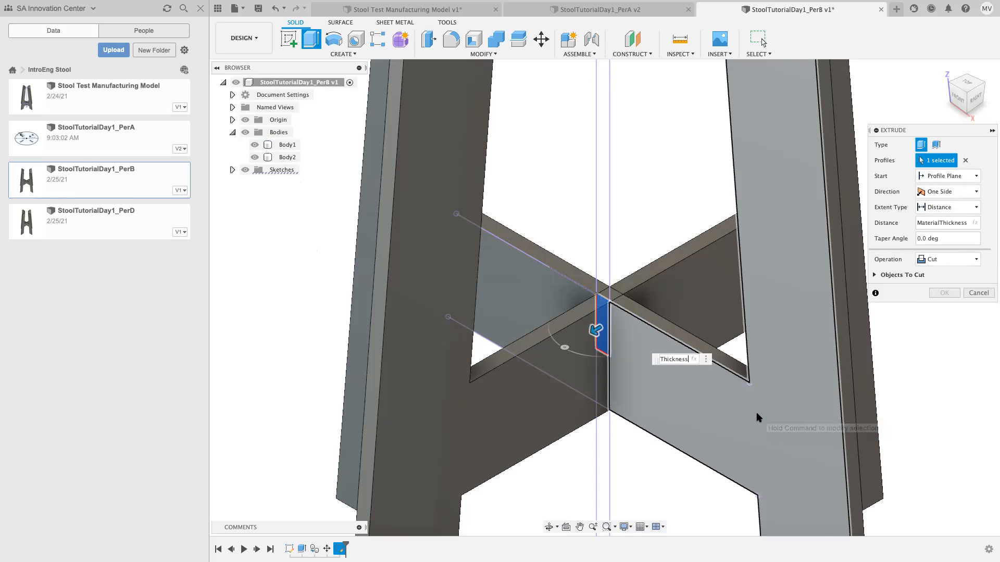
pyautogui.press('Left')
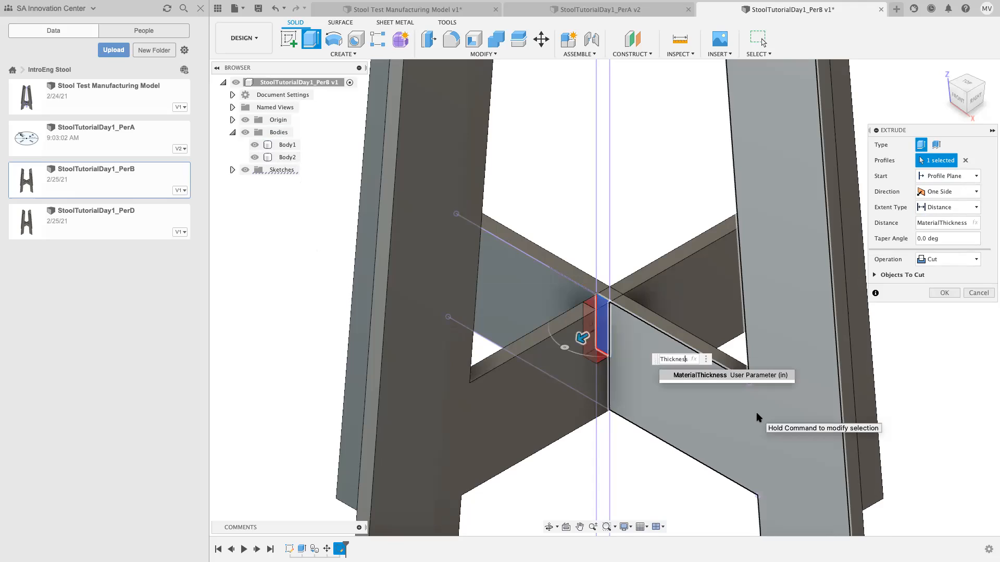
pyautogui.press('Left')
pyautogui.press('Left')
pyautogui.press('Left')
pyautogui.press('Left')
pyautogui.press('Left')
pyautogui.write('-')
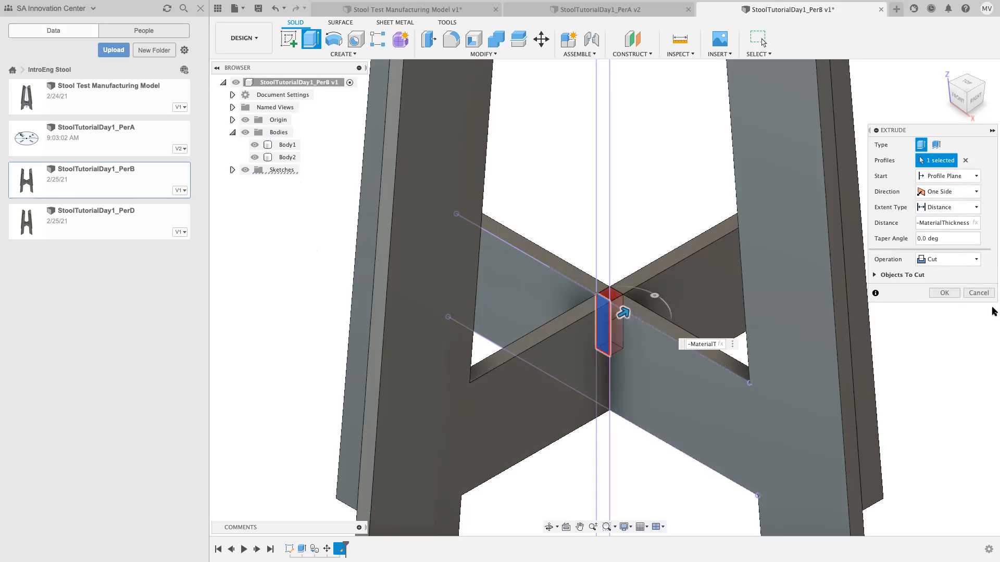
pyautogui.click(944, 293)
# Inspect the slot cut in each leg body by showing Body2 and Body1 separately, ending with both shown
pyautogui.click(286, 157)
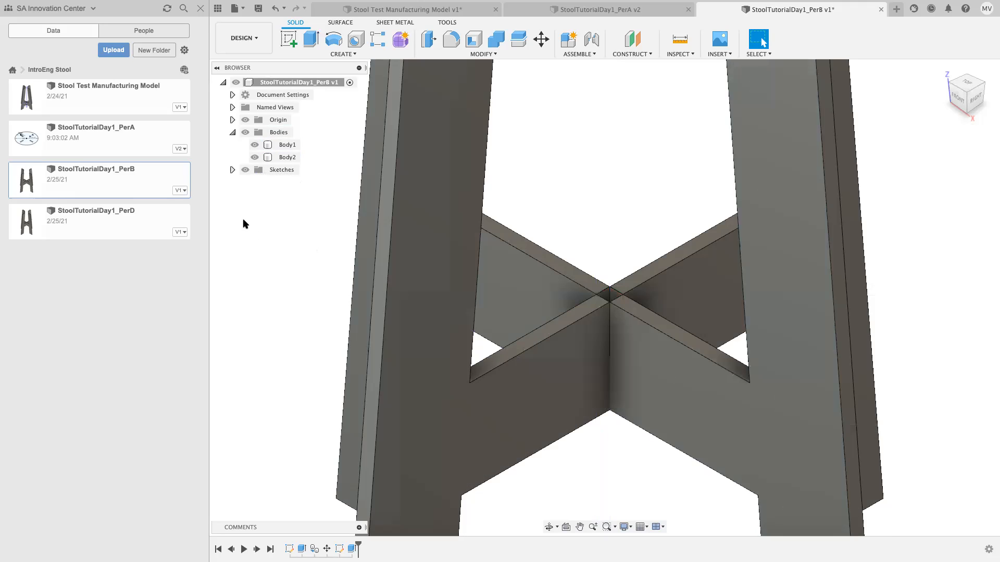
pyautogui.click(254, 146)
pyautogui.click(253, 146)
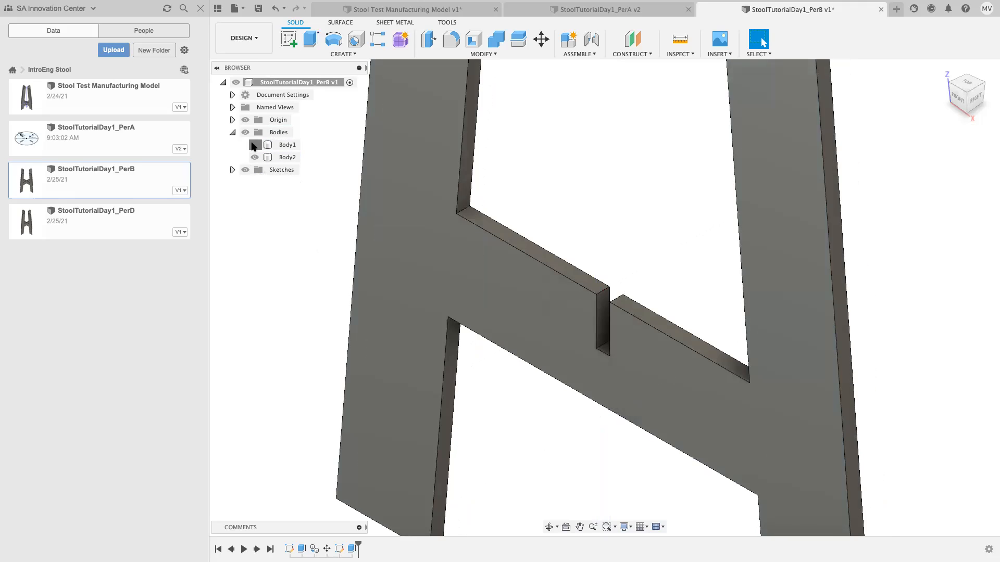
pyautogui.click(254, 146)
pyautogui.click(256, 162)
pyautogui.click(254, 158)
pyautogui.click(254, 157)
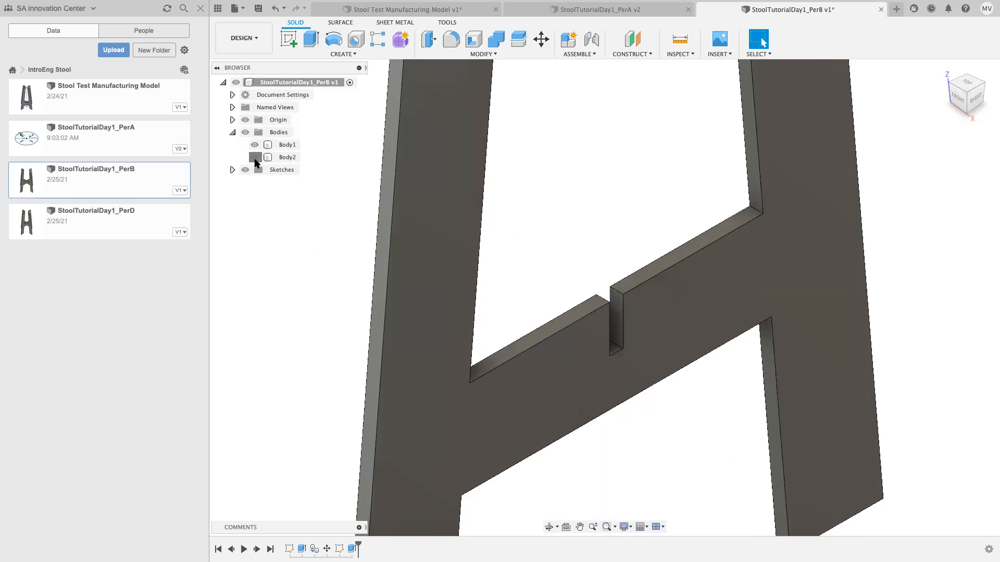
pyautogui.click(255, 148)
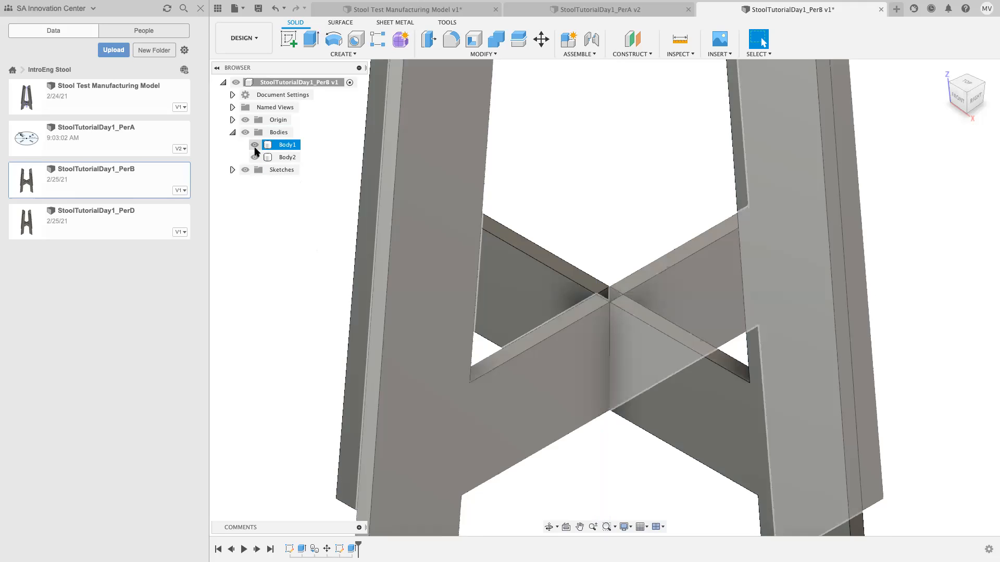
pyautogui.click(255, 156)
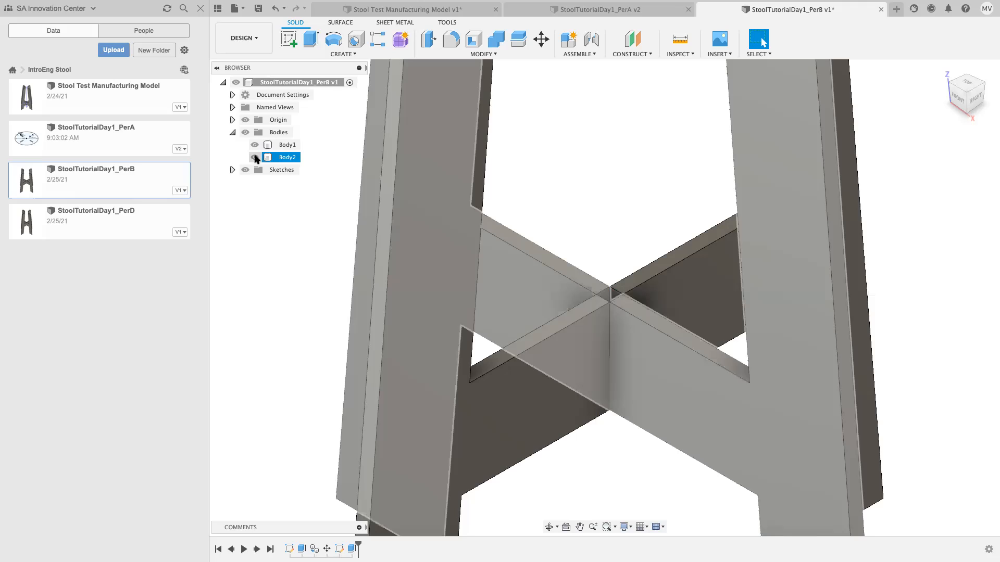
pyautogui.click(255, 158)
pyautogui.click(255, 157)
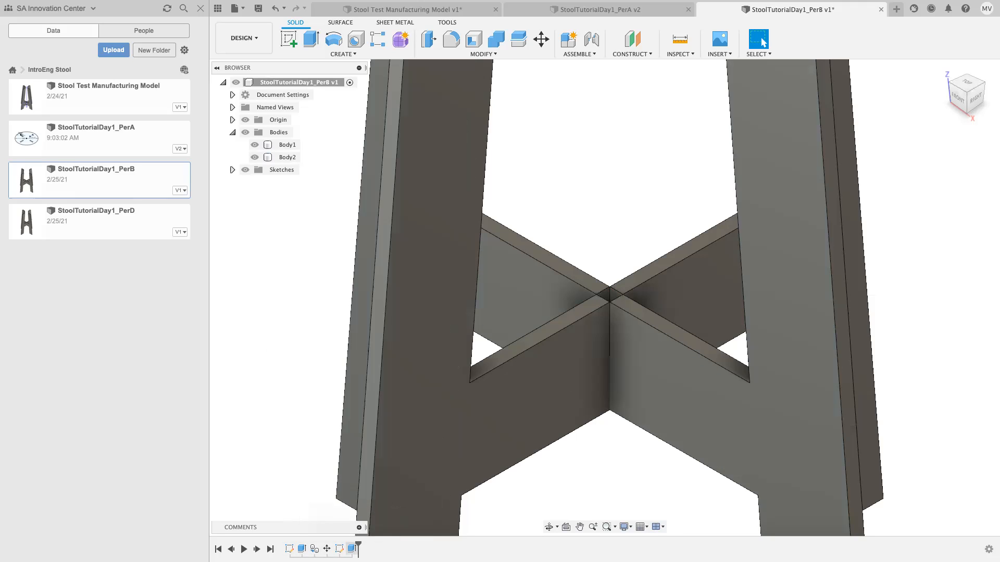
# Edit the slot's extrude cut with Body1 hidden so that Body2 is the only object to cut
pyautogui.rightClick(351, 549)
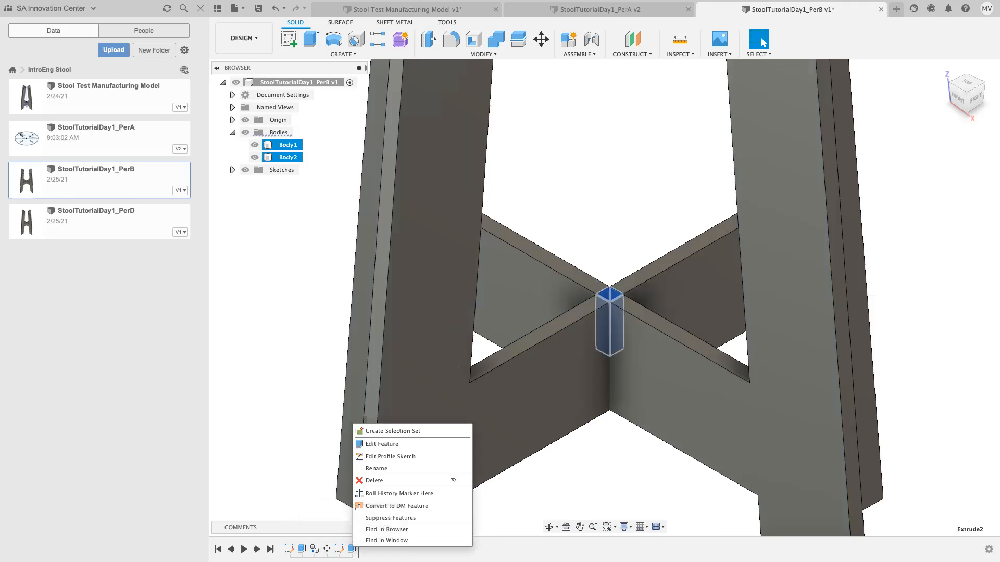
pyautogui.click(377, 445)
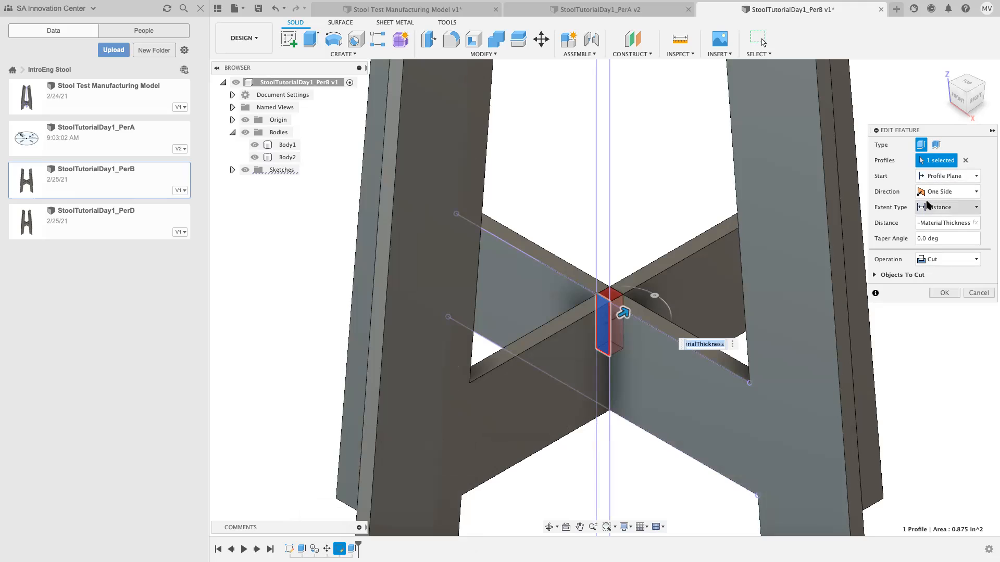
pyautogui.click(876, 275)
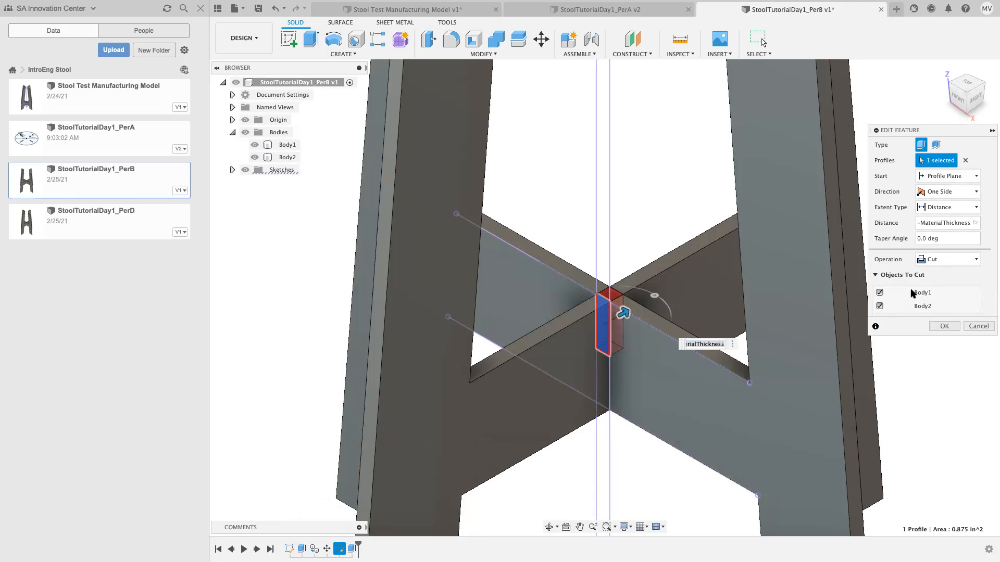
pyautogui.click(255, 158)
pyautogui.click(255, 157)
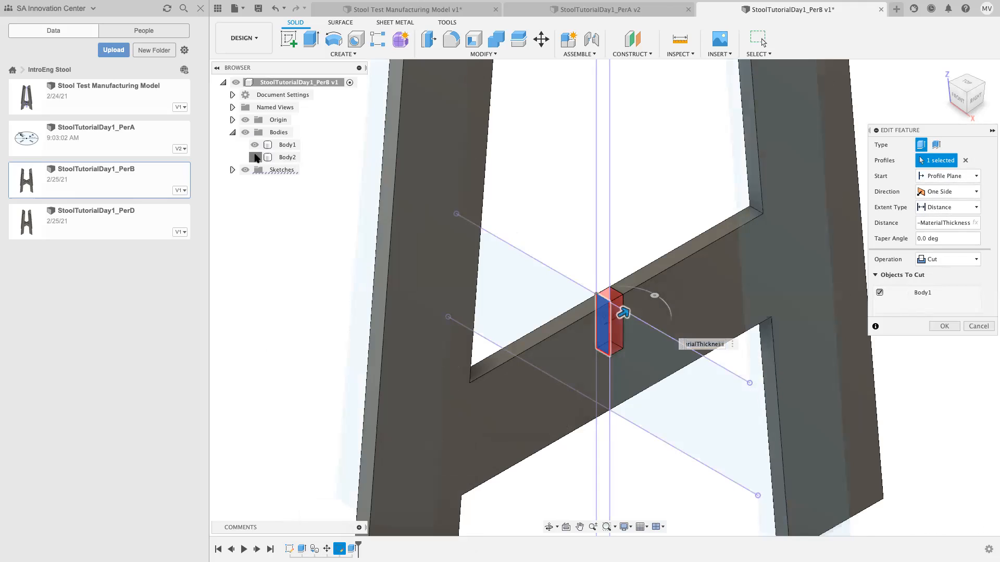
pyautogui.click(254, 145)
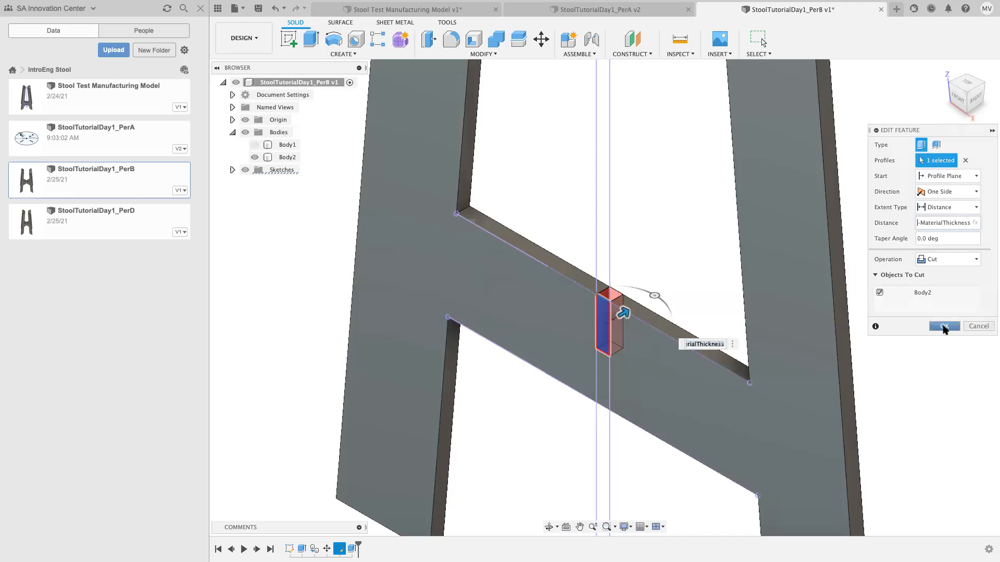
pyautogui.click(944, 327)
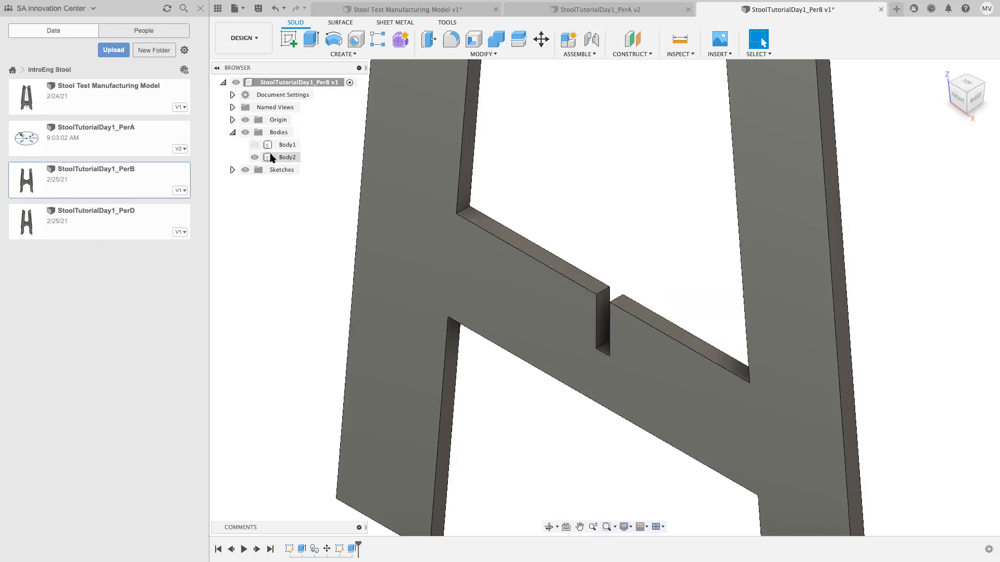
# With only Body1 shown, start a sketch on its crossbar face, and show Body2 again
pyautogui.click(255, 145)
pyautogui.click(254, 157)
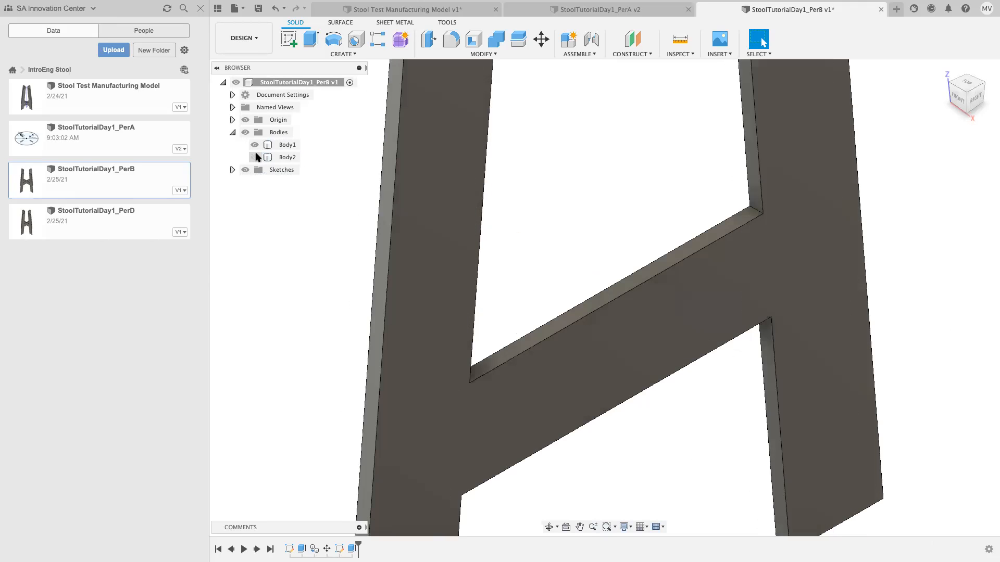
pyautogui.click(289, 38)
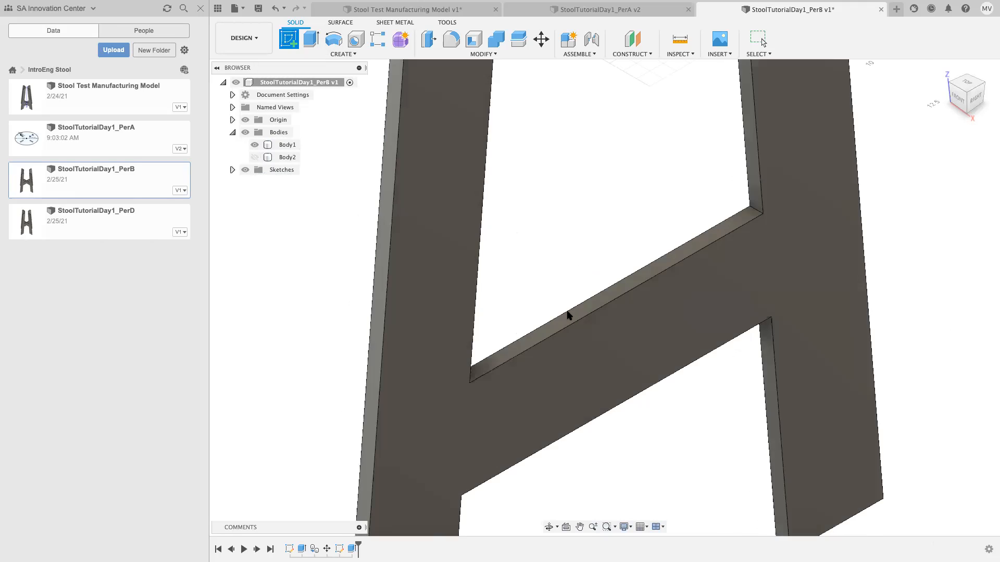
pyautogui.click(596, 351)
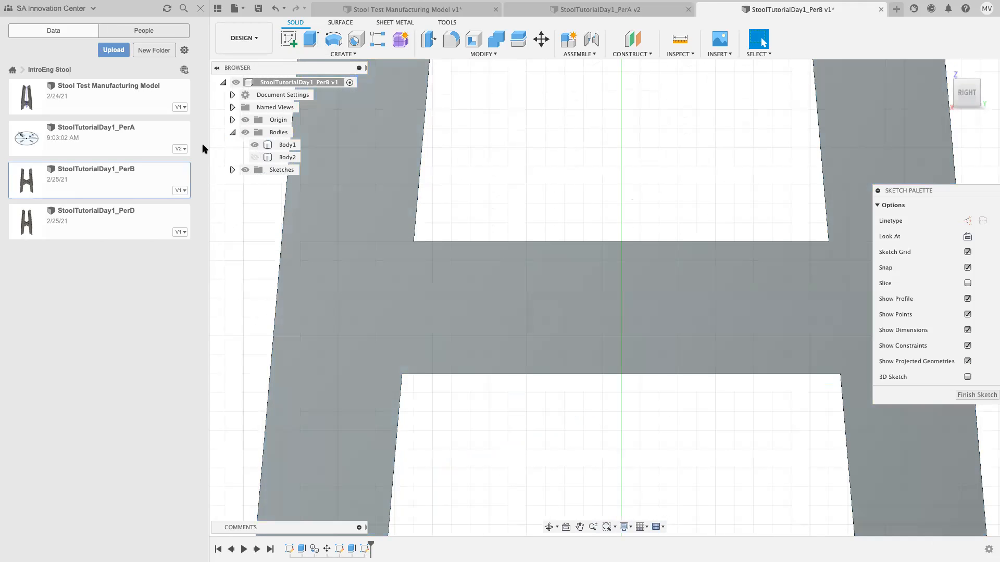
pyautogui.click(254, 157)
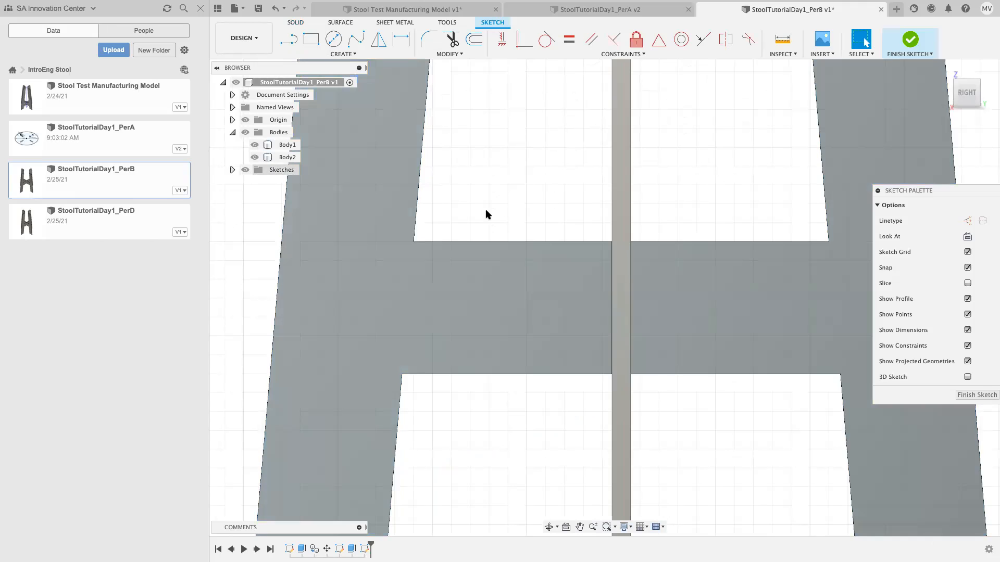
# Project Body1's upper and lower crossbar edges and Body2's two vertical edges into the sketch
pyautogui.click(339, 55)
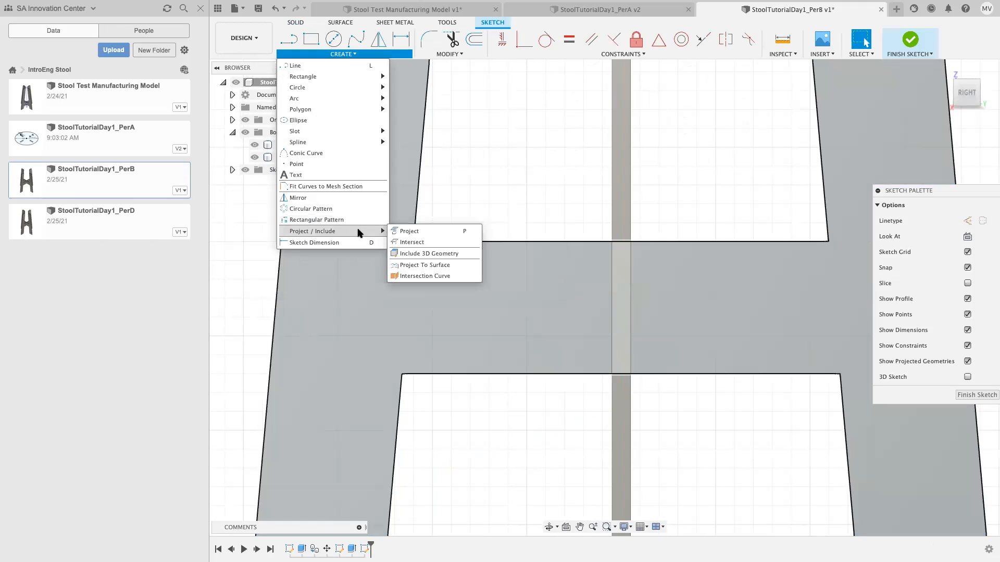
pyautogui.click(407, 231)
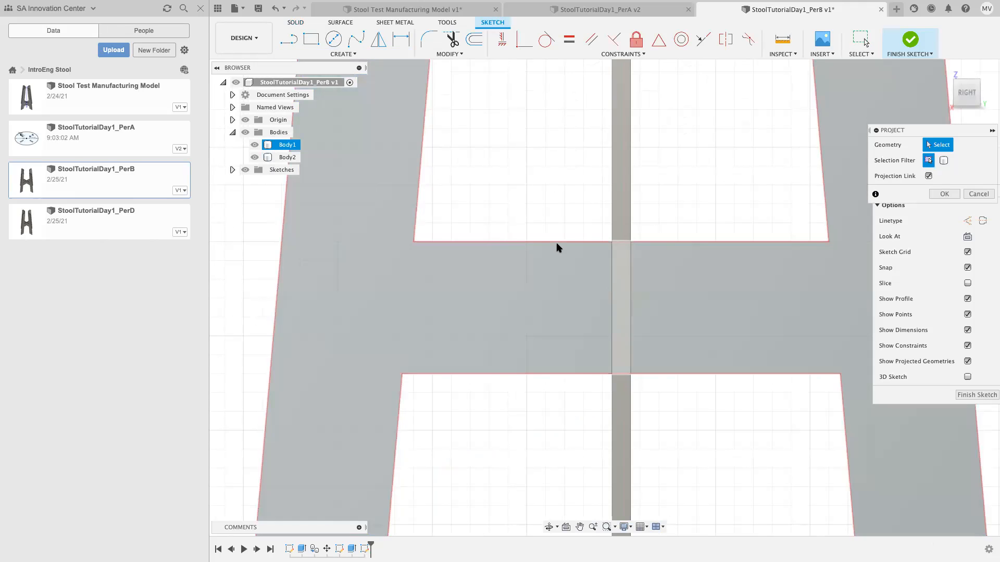
pyautogui.click(575, 247)
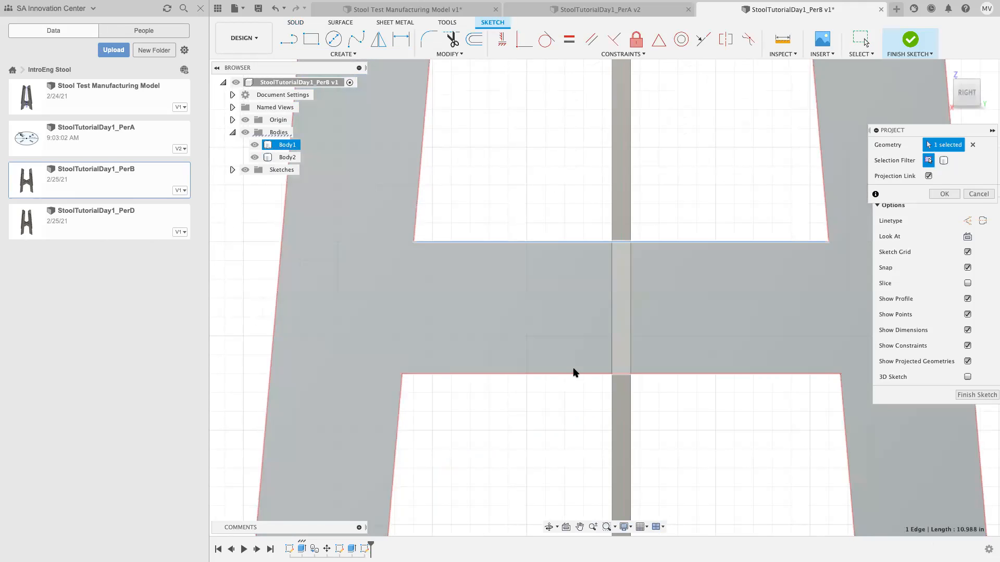
pyautogui.click(599, 354)
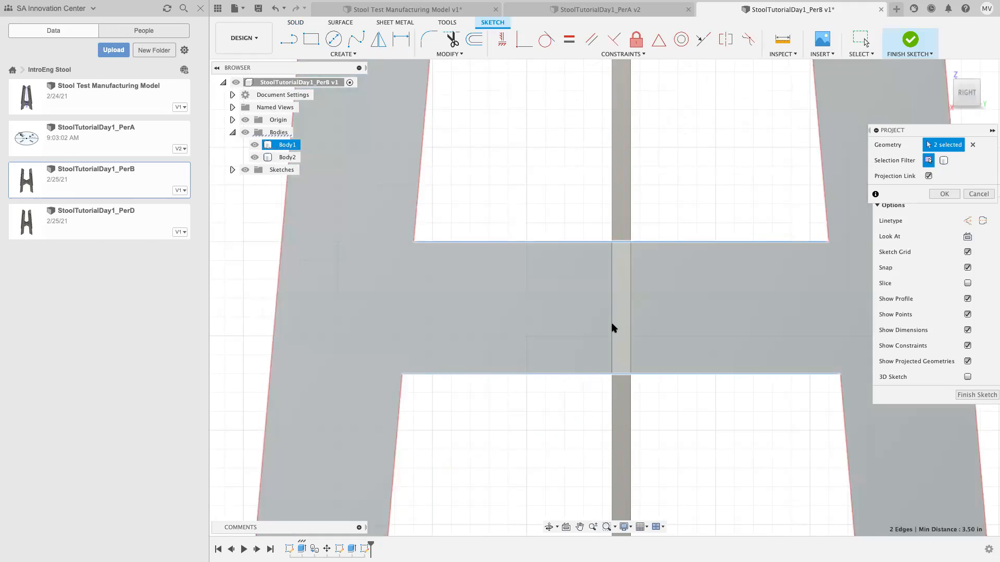
pyautogui.click(612, 321)
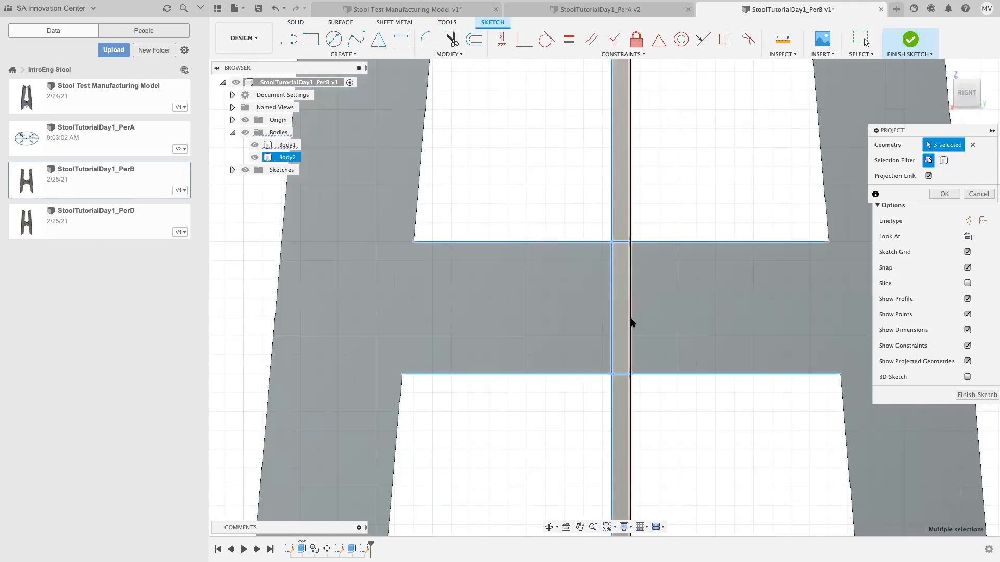
pyautogui.click(629, 317)
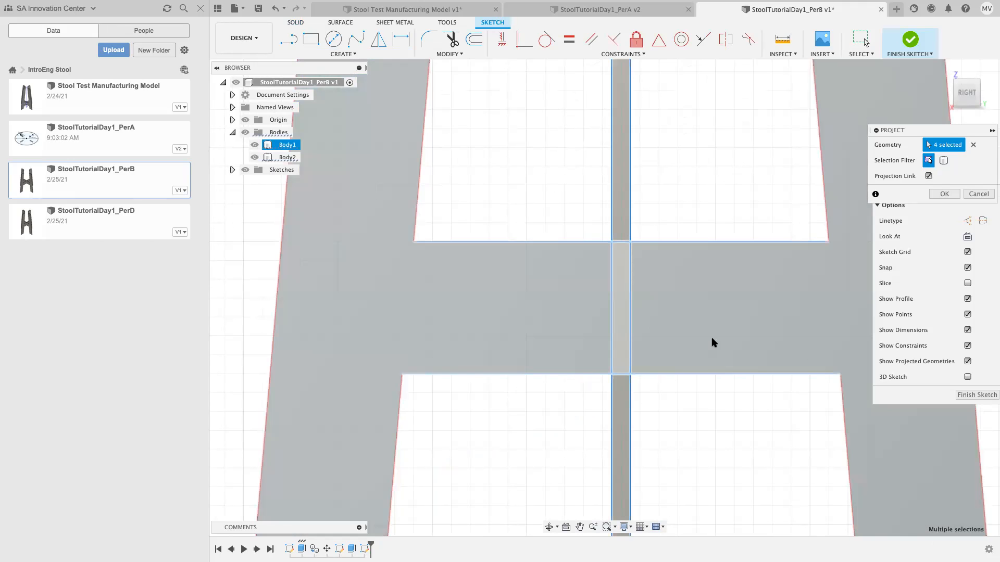
pyautogui.click(936, 194)
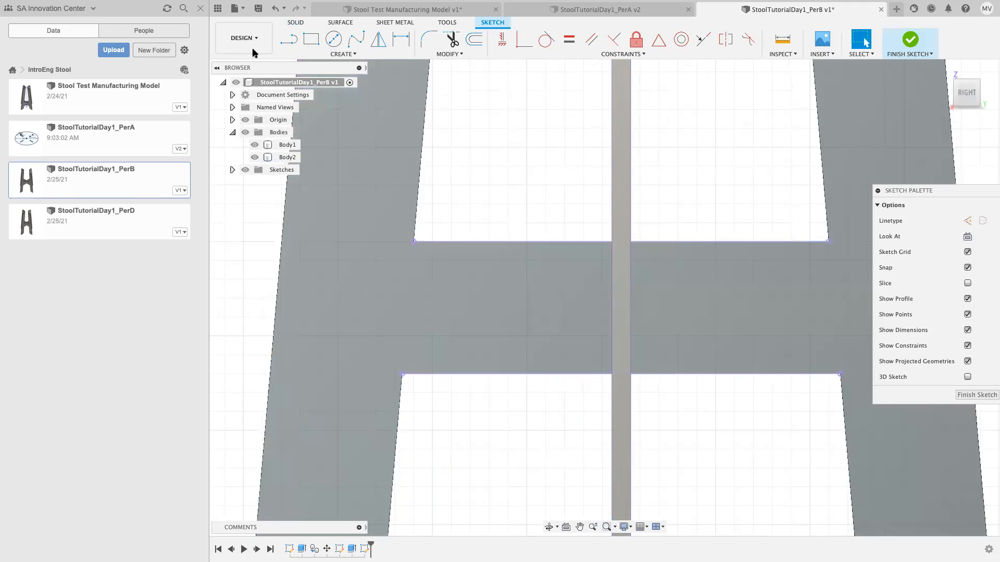
# Draw a rectangle up from the lower crossbar edge between Body2's projected edges, LegWidth/2 high and MaterialThickness wide
pyautogui.click(316, 41)
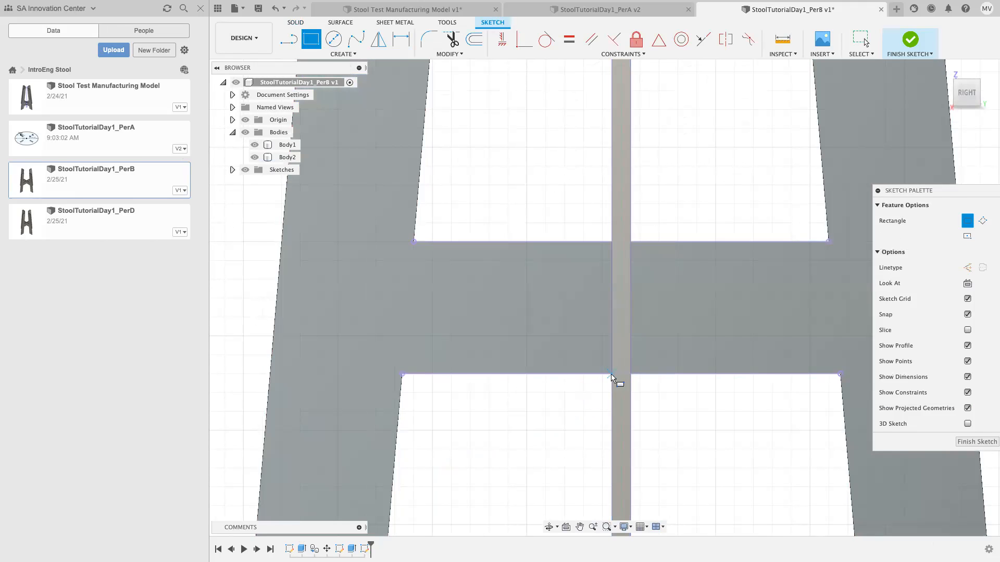
pyautogui.click(611, 373)
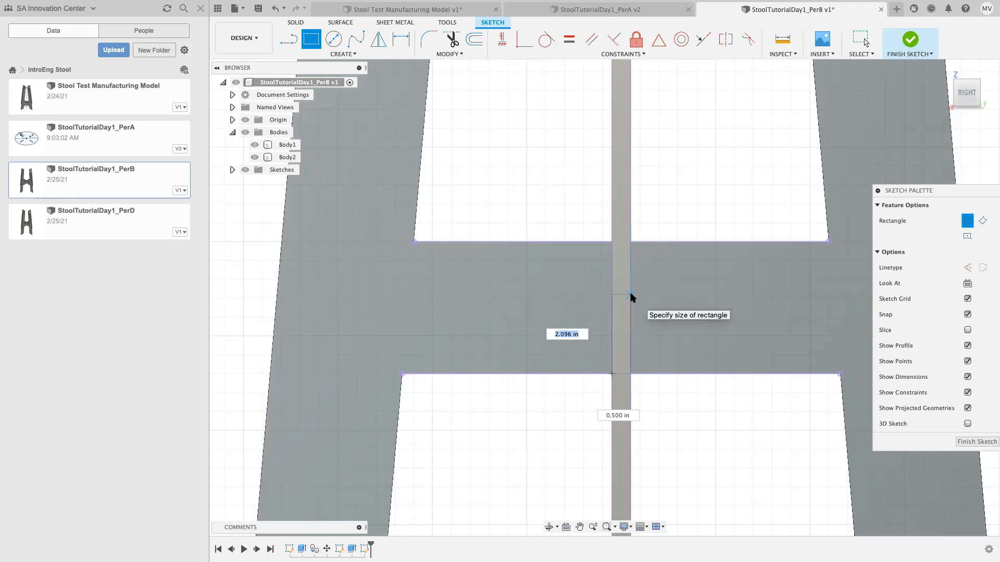
pyautogui.write('leg')
pyautogui.press('Down')
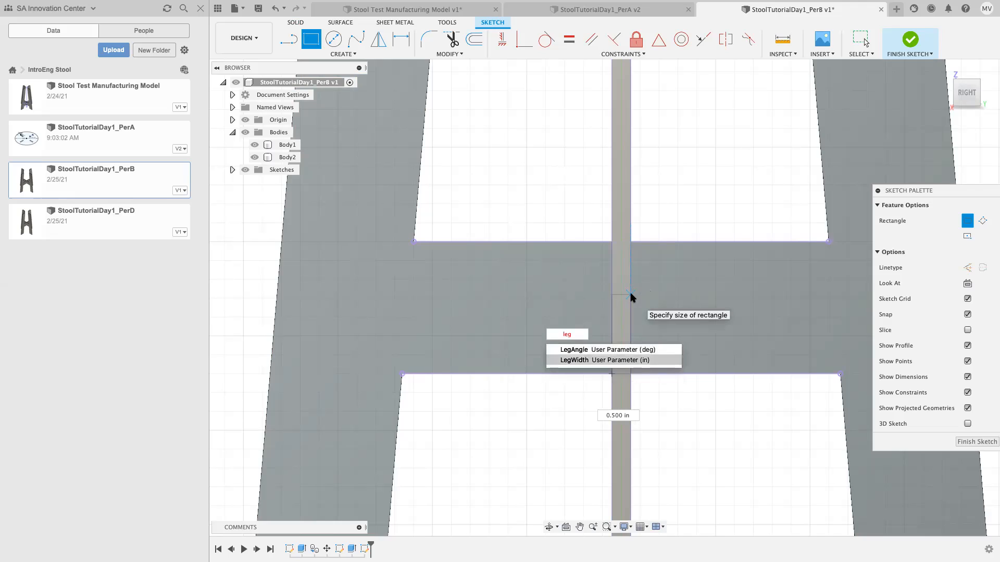
pyautogui.press('Return')
pyautogui.write('/2')
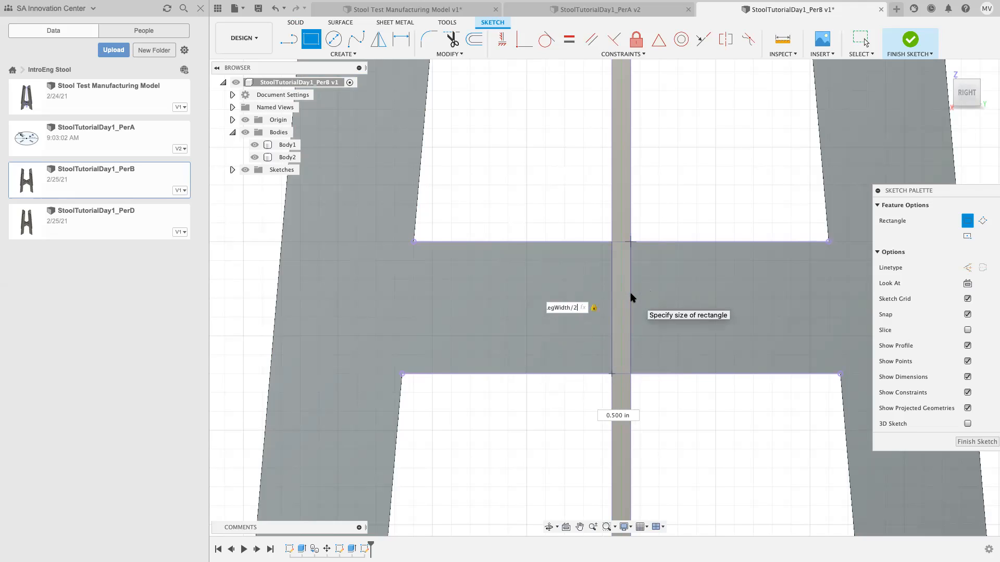
pyautogui.press('Tab')
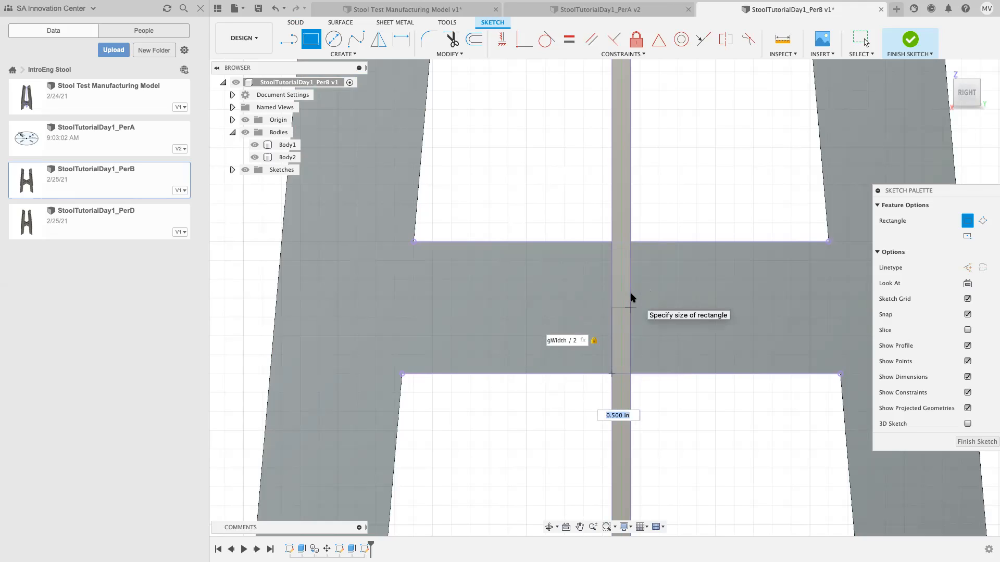
pyautogui.write('matert')
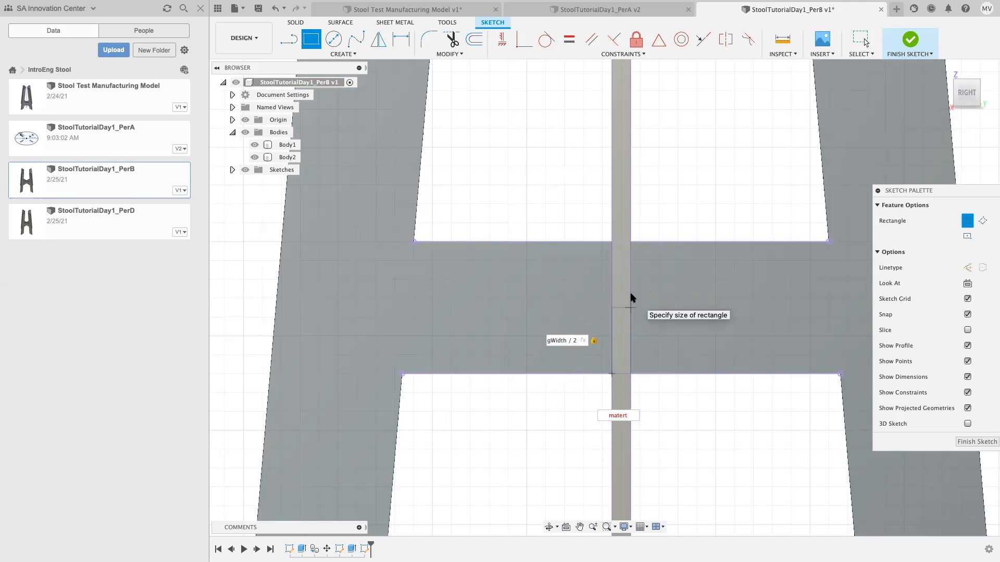
pyautogui.press('BackSpace')
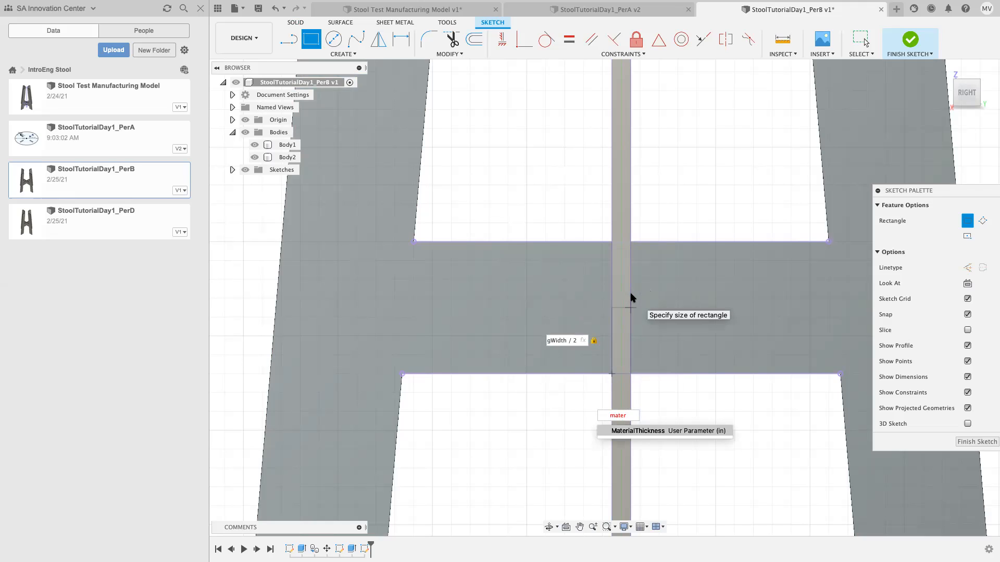
pyautogui.press('Return')
pyautogui.press('Return')
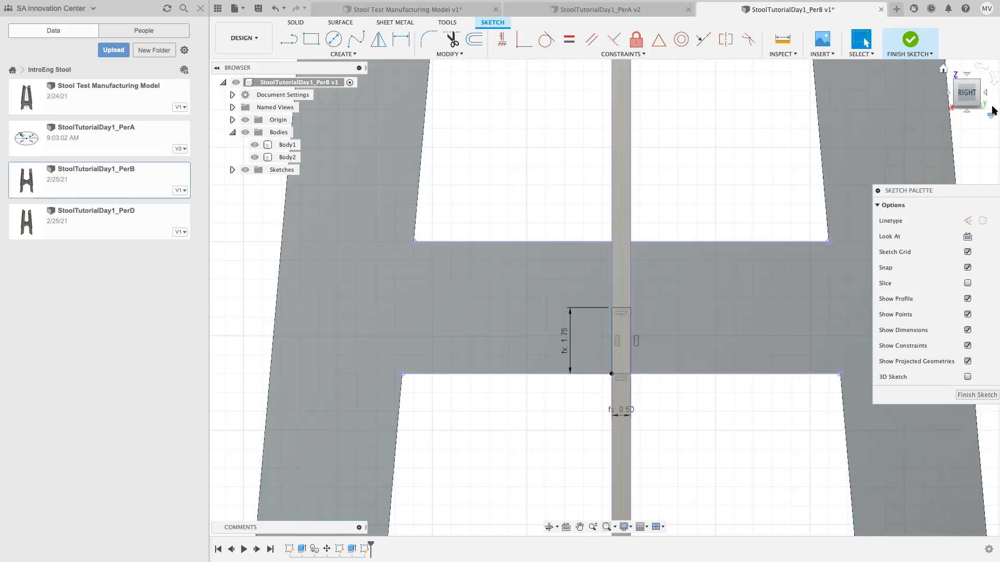
# Finish the slot sketch and hide Body2, leaving only Body1 shown
pyautogui.click(897, 53)
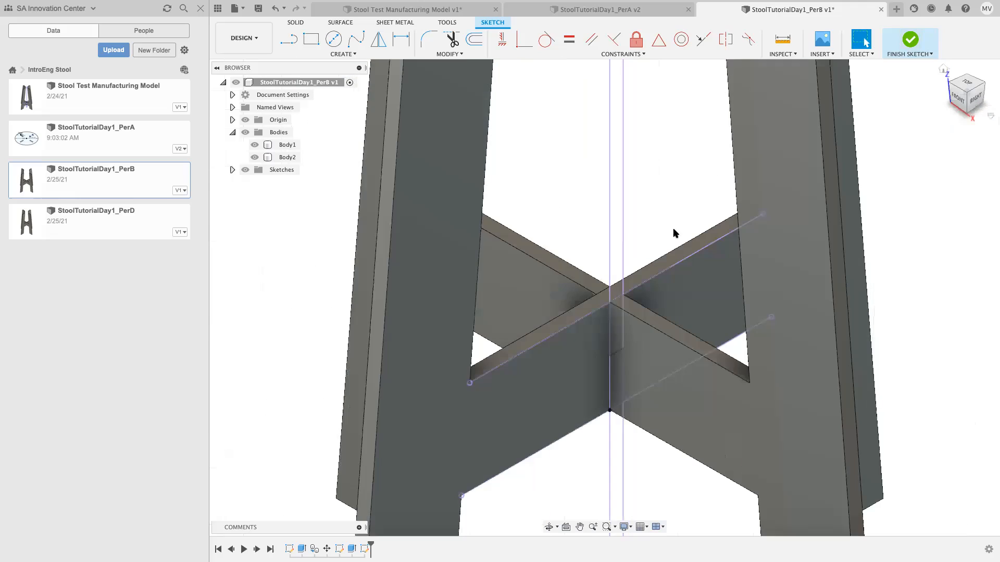
pyautogui.click(255, 145)
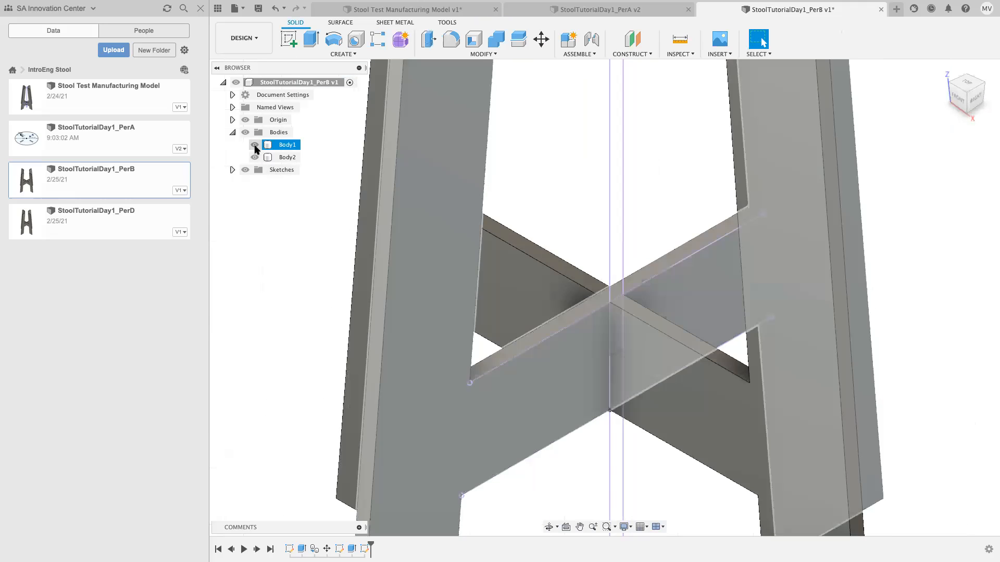
pyautogui.click(254, 145)
pyautogui.click(255, 157)
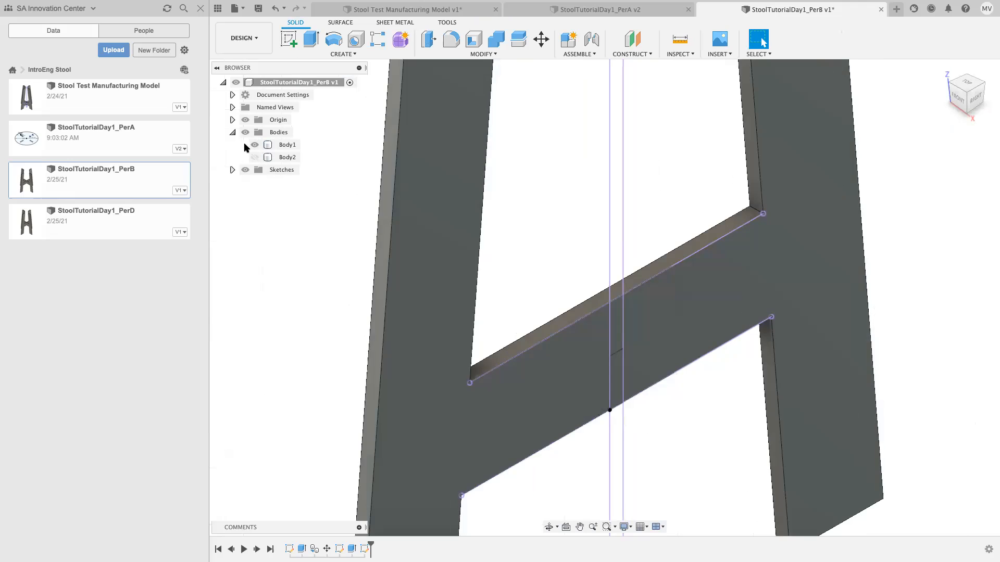
# Extrude the slot rectangle by -MaterialThickness as a cut through Body1's crossbar
pyautogui.click(310, 47)
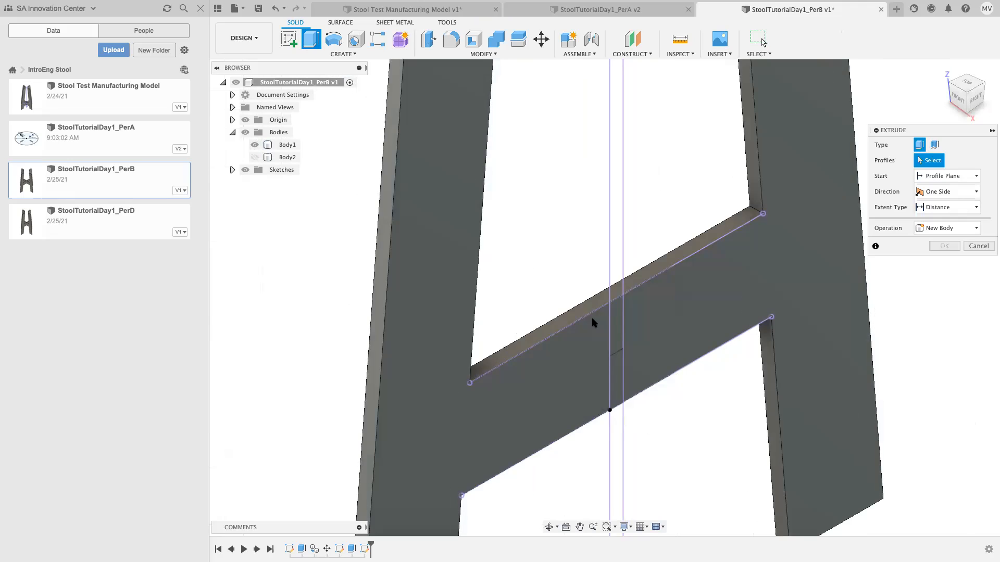
pyautogui.click(615, 380)
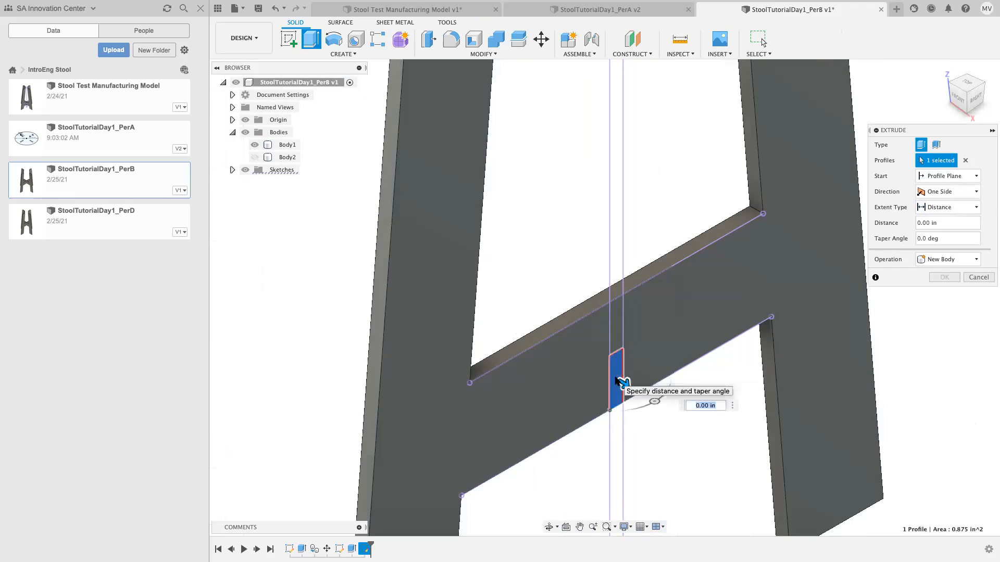
pyautogui.write('-')
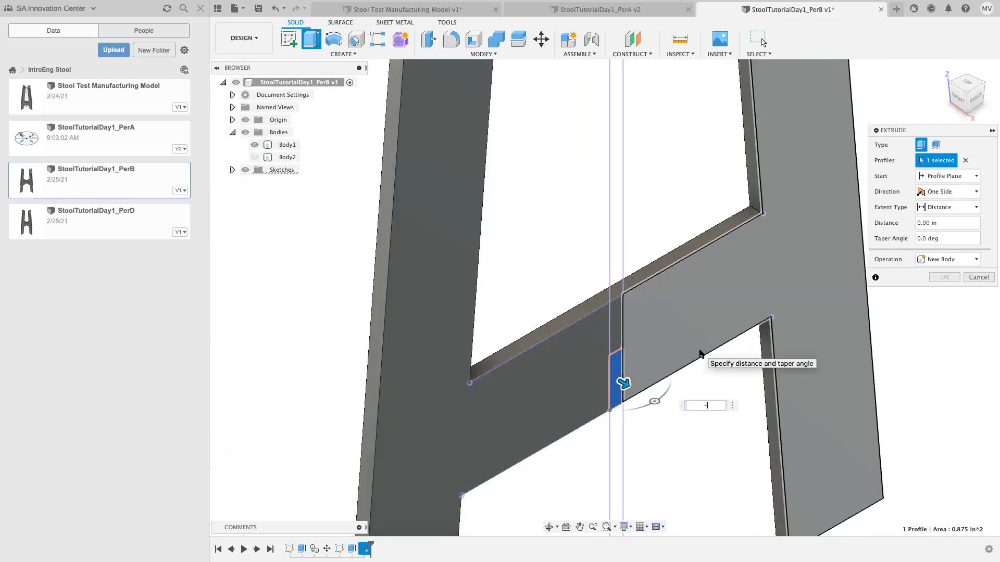
pyautogui.write('mater')
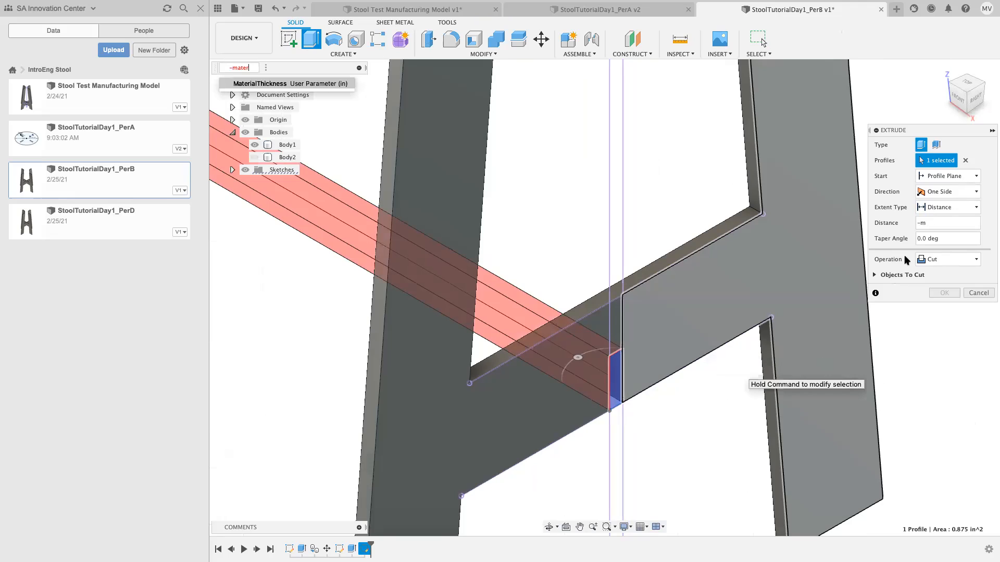
pyautogui.click(932, 223)
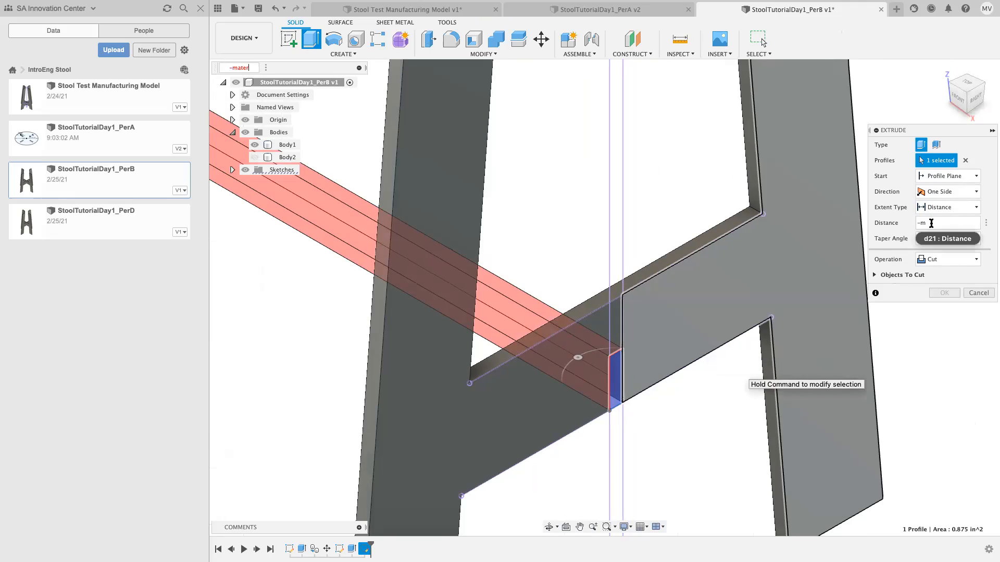
pyautogui.write('ater')
pyautogui.press('Return')
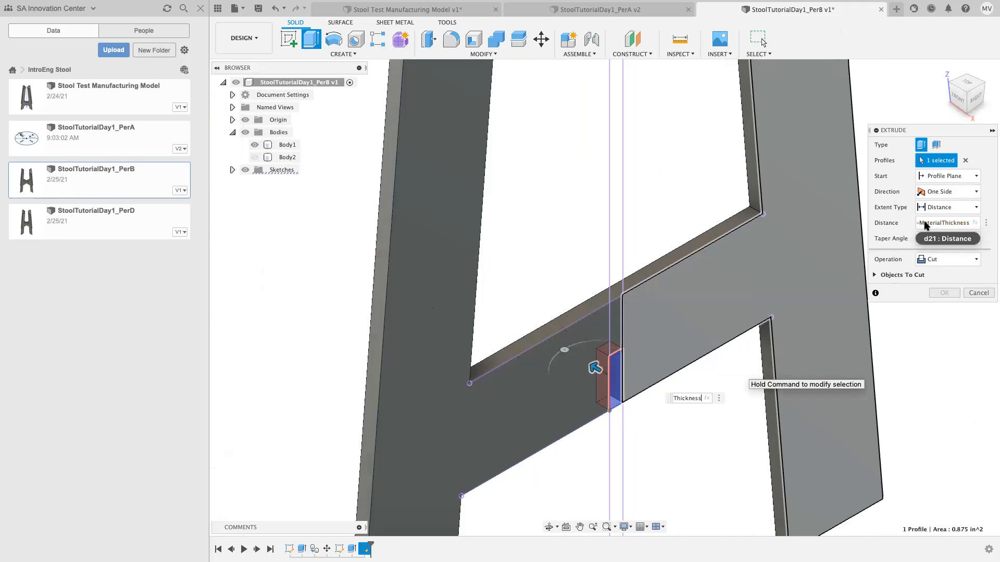
pyautogui.press('Return')
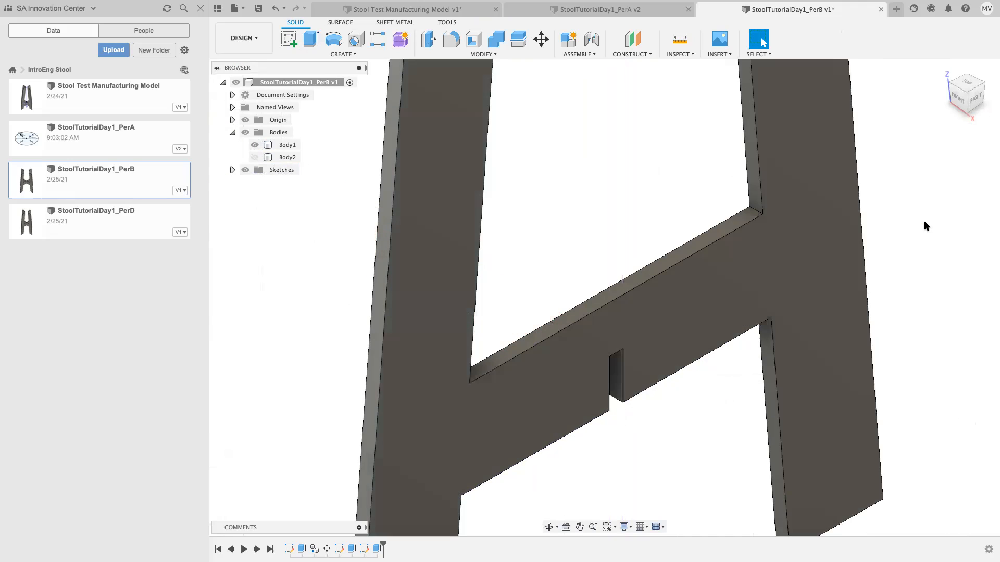
# Show Body2 again and toggle the leg bodies' visibility to check both slots, ending with Body1 and Body2 shown
pyautogui.click(252, 157)
pyautogui.click(252, 146)
pyautogui.click(251, 146)
pyautogui.click(255, 157)
pyautogui.click(255, 157)
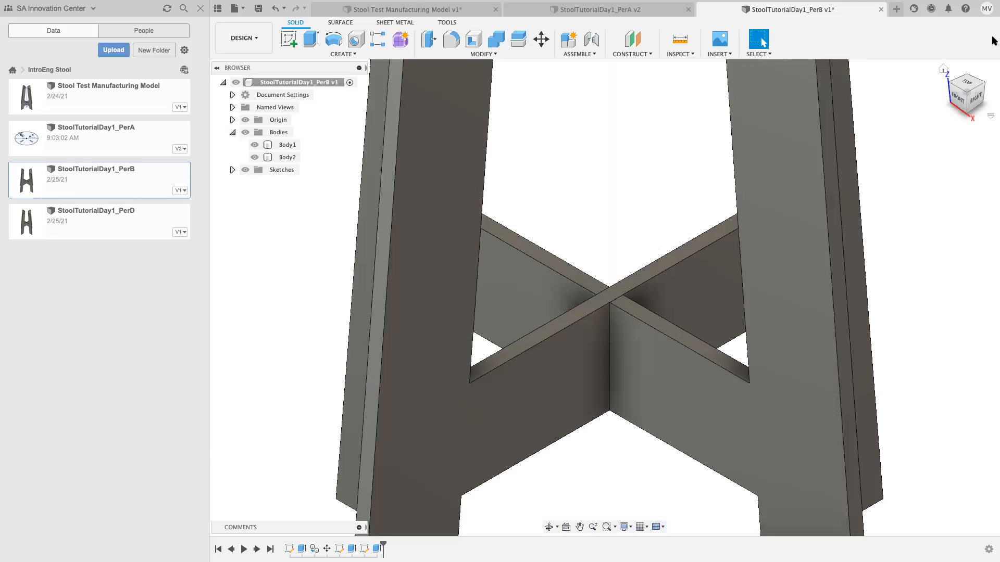
pyautogui.click(943, 68)
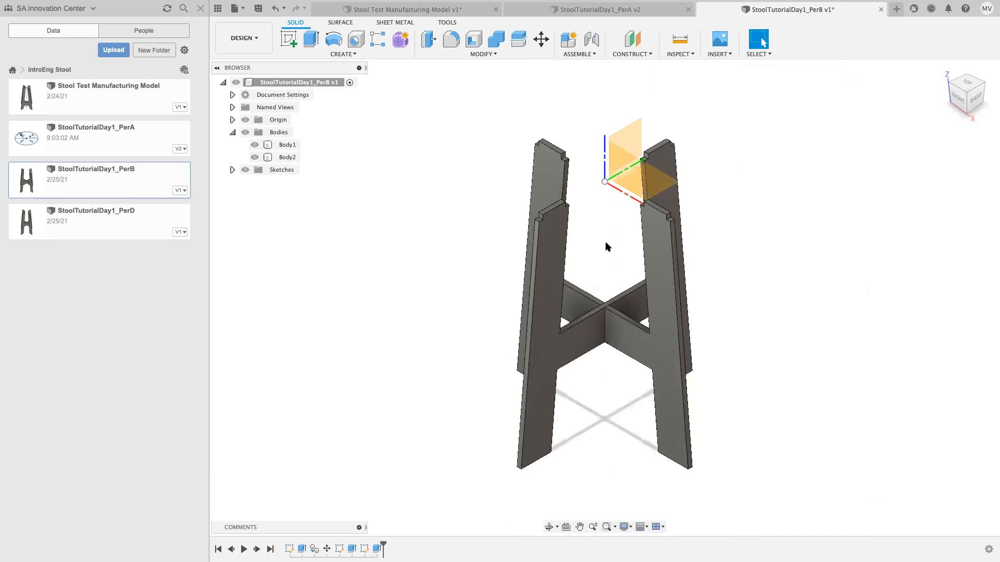
# Start a sketch on the horizontal origin plane near the top of the legs and centre a circle on the origin
pyautogui.click(288, 39)
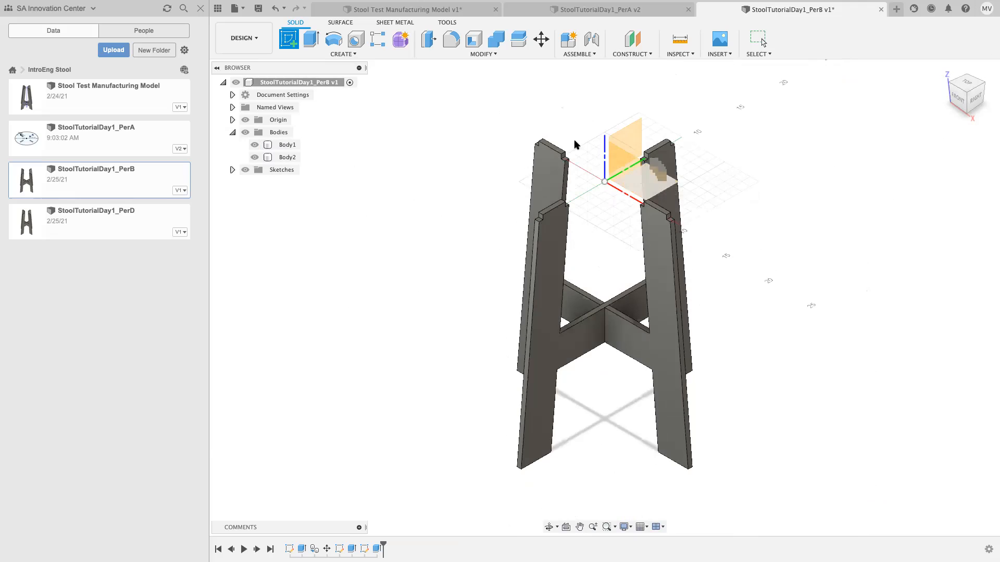
pyautogui.click(653, 191)
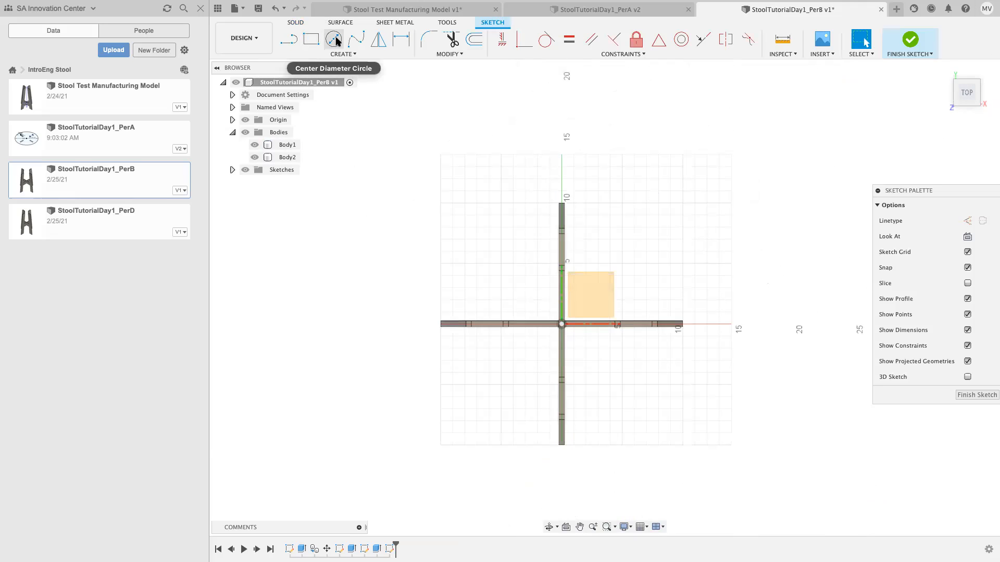
pyautogui.click(335, 40)
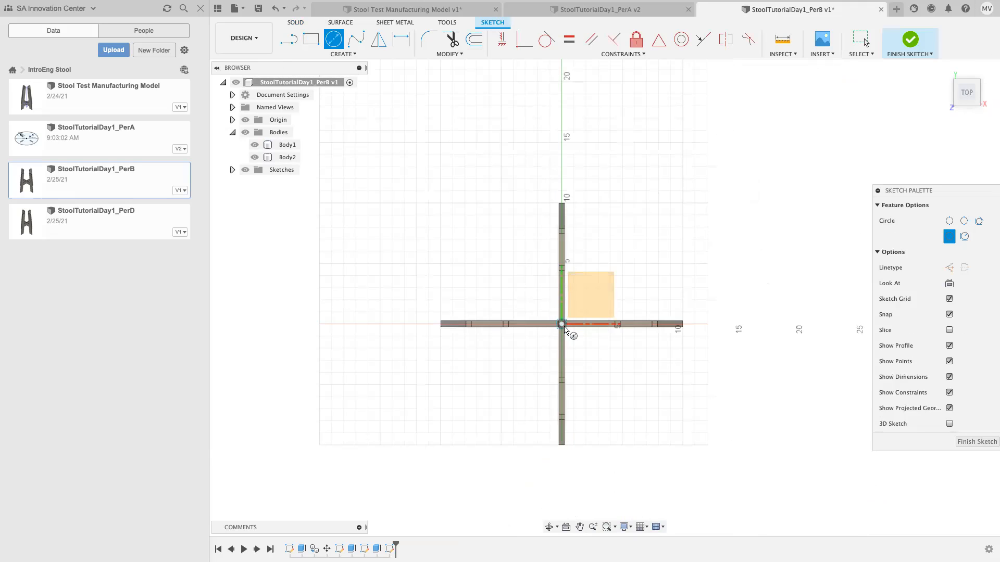
pyautogui.scroll(8, 564, 328)
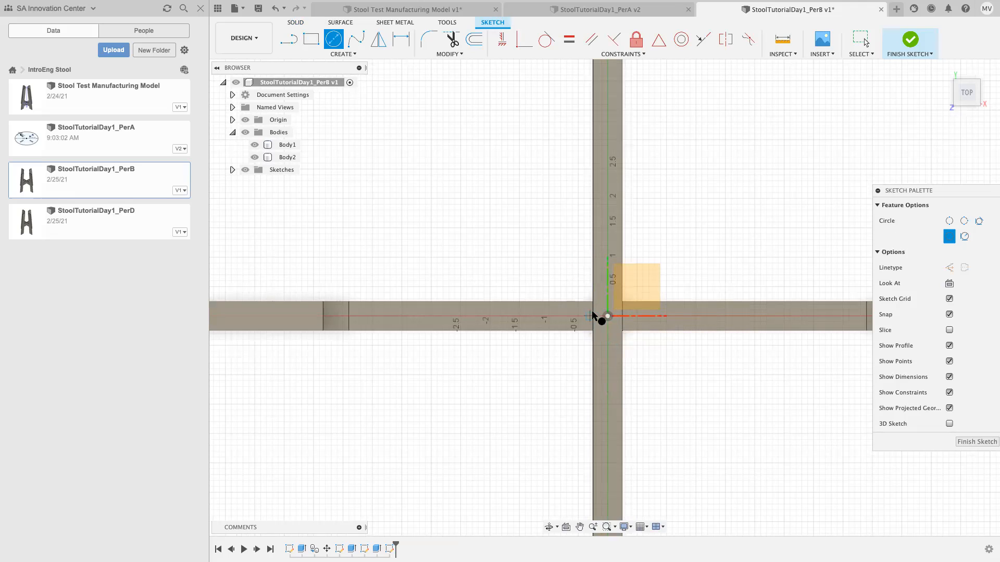
pyautogui.click(608, 316)
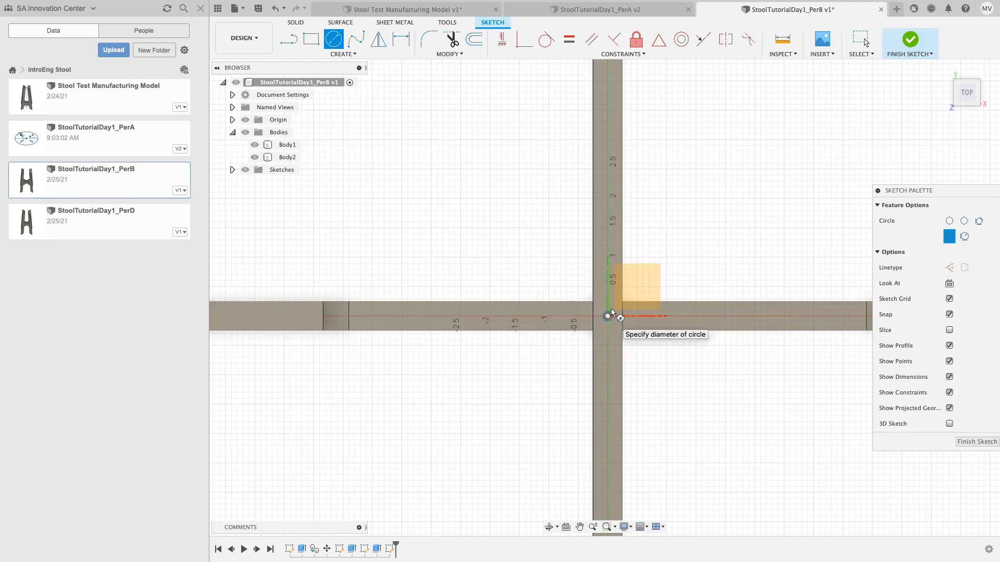
pyautogui.scroll(-6, 630, 288)
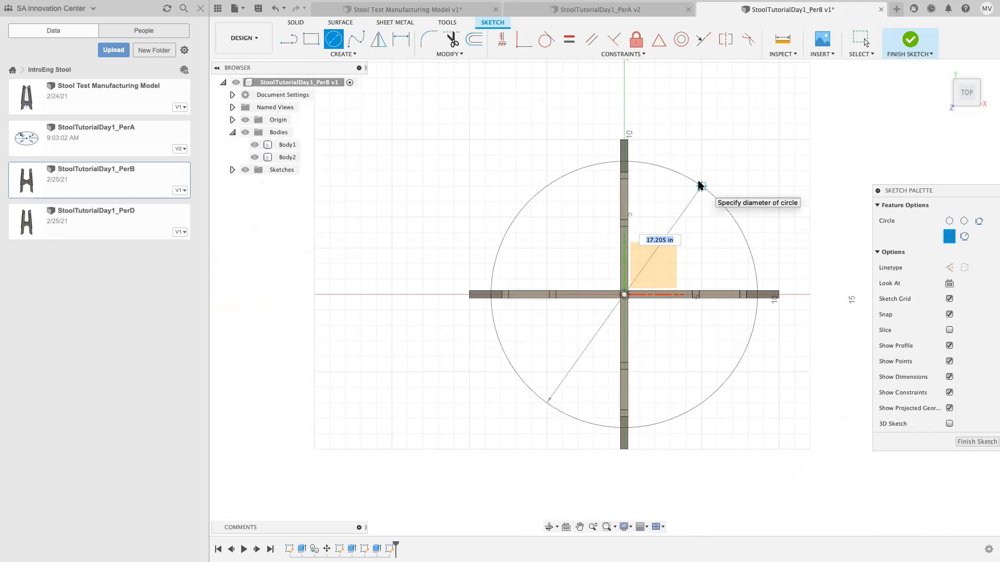
pyautogui.write('17')
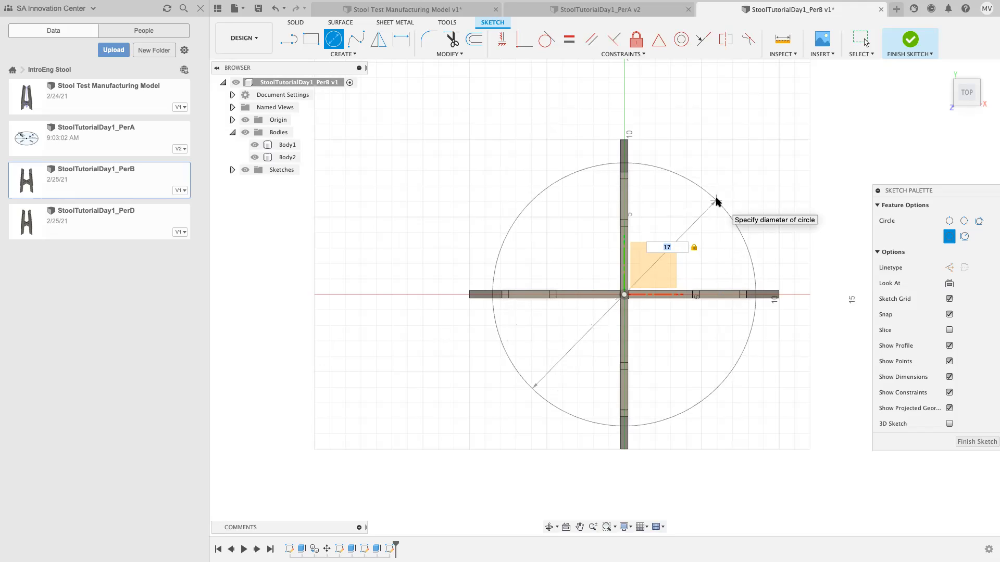
pyautogui.press('BackSpace')
pyautogui.write('st')
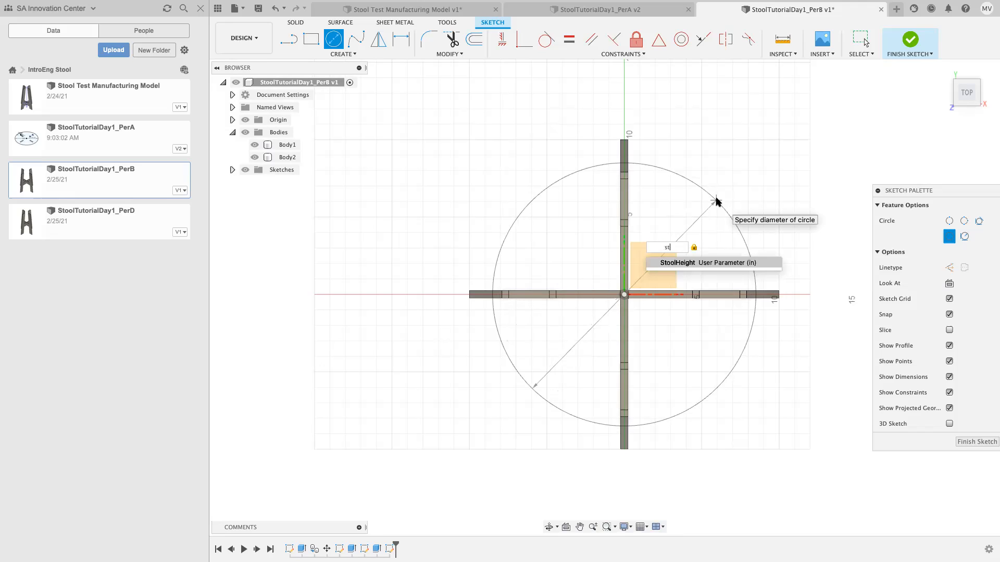
pyautogui.press('BackSpace')
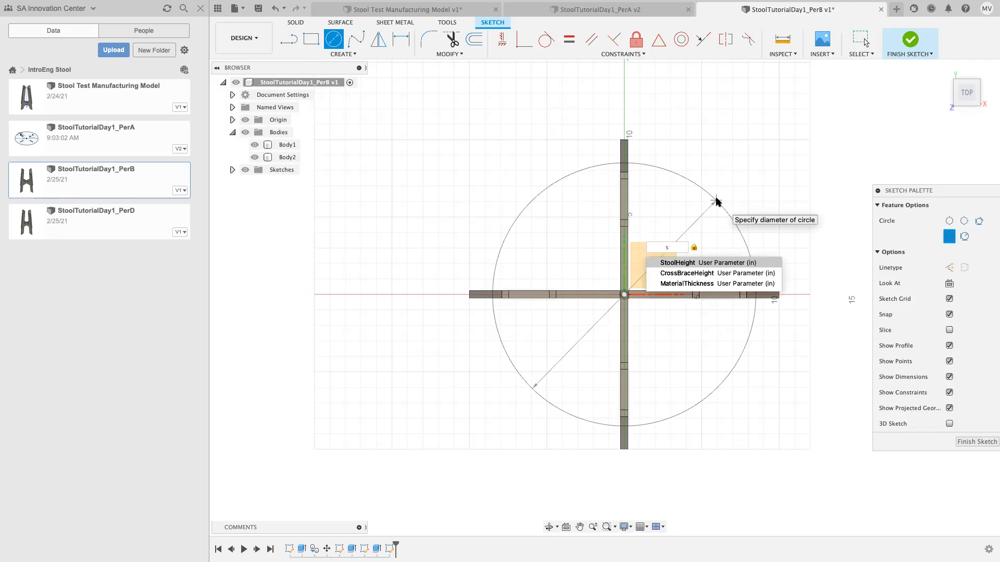
pyautogui.press('BackSpace')
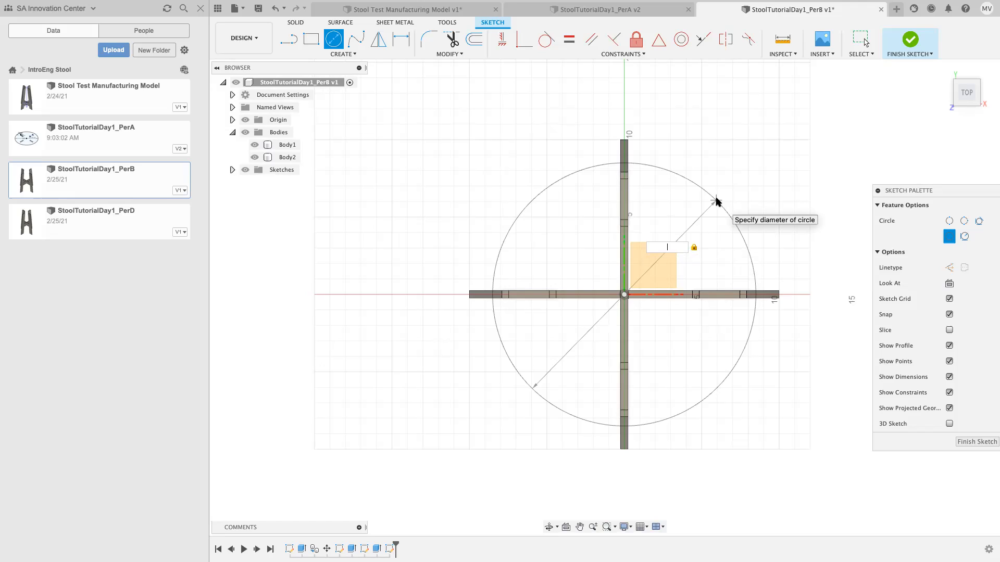
pyautogui.write('le')
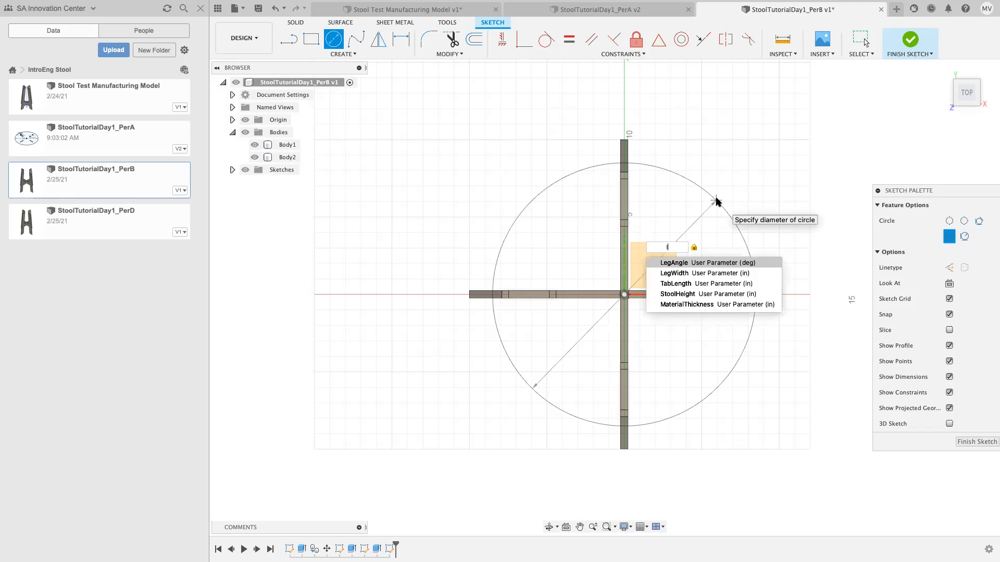
pyautogui.press('BackSpace')
pyautogui.press('BackSpace')
pyautogui.write('b')
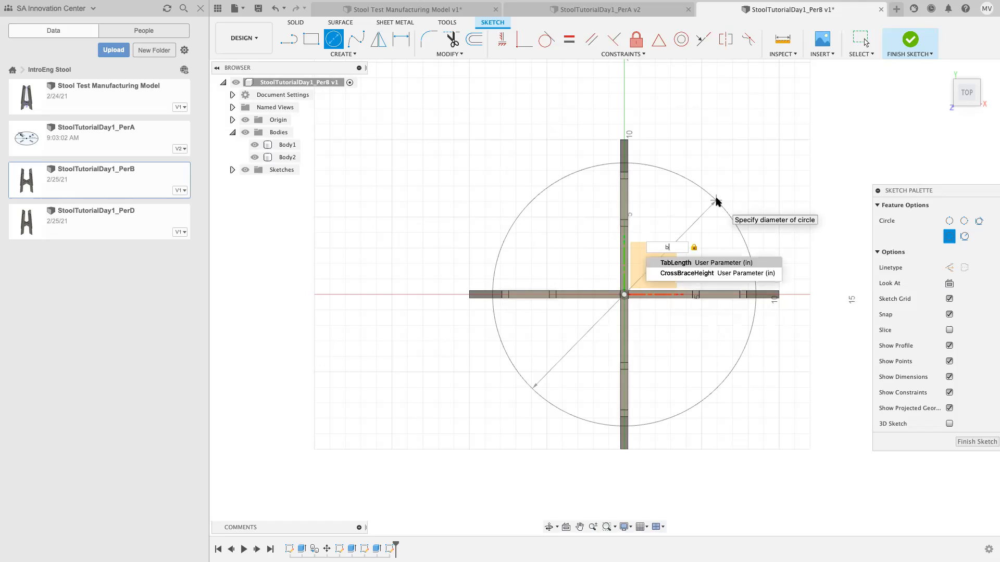
pyautogui.press('BackSpace')
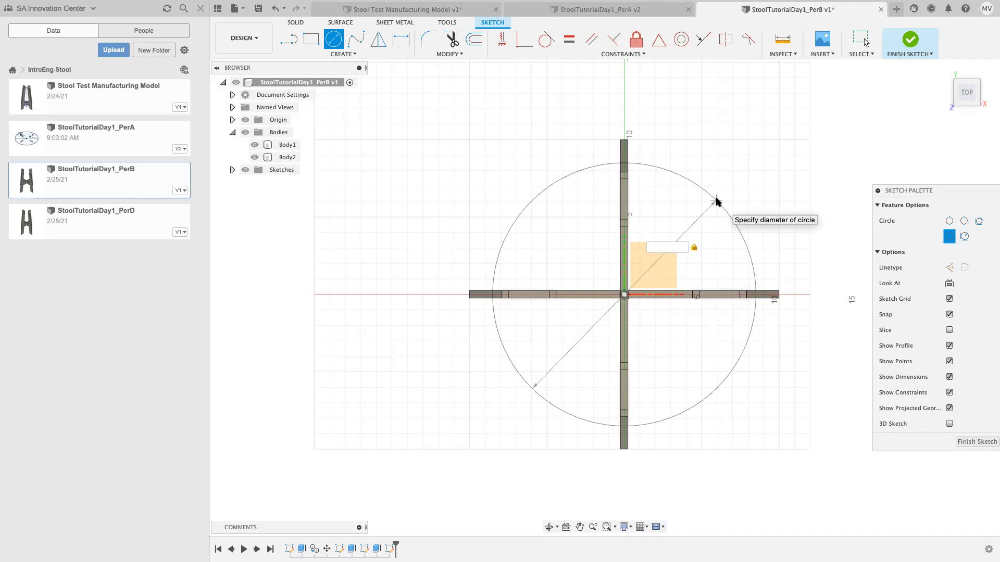
# Set the circle's diameter to 17 in and place it
pyautogui.write('7')
pyautogui.press('Return')
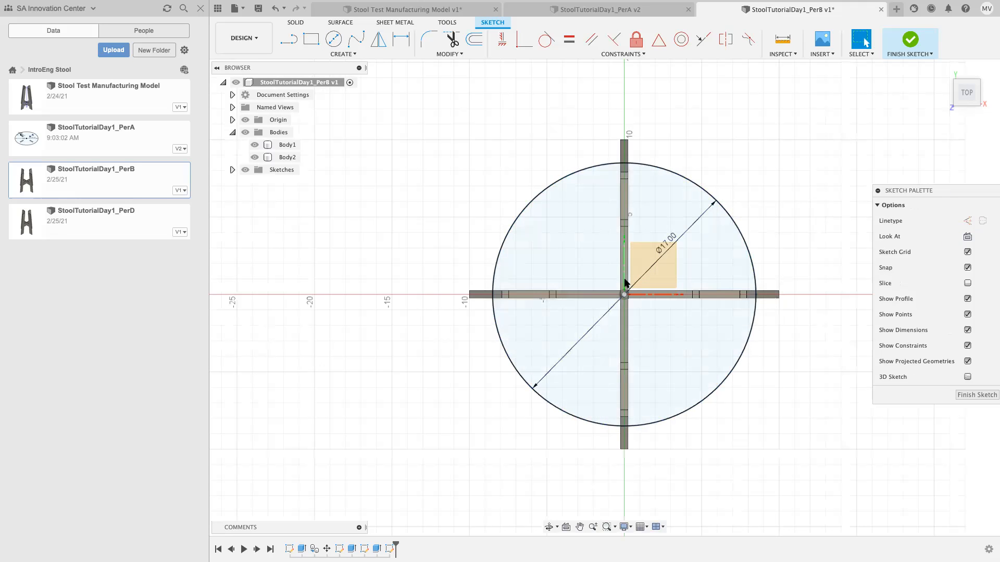
pyautogui.scroll(-2, 643, 261)
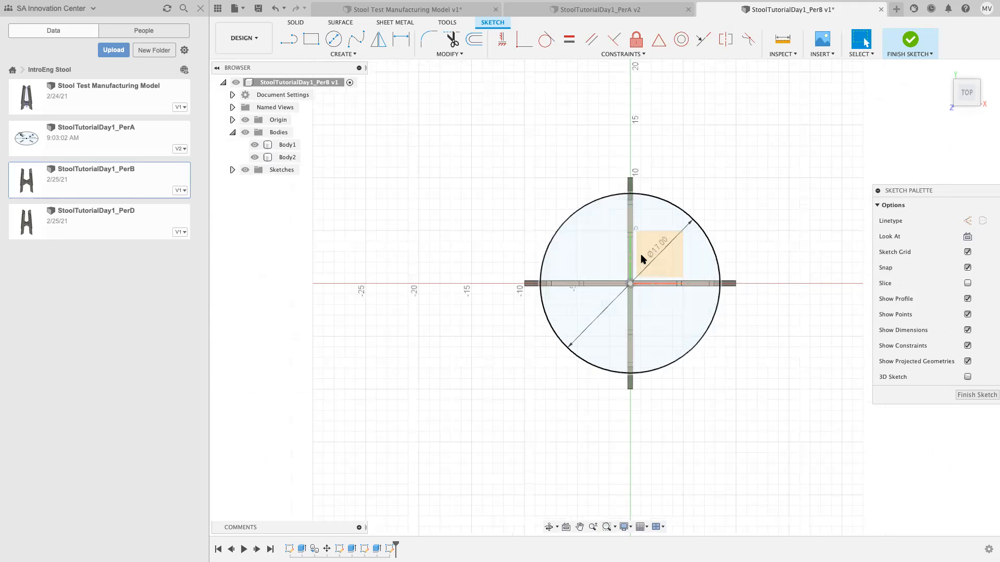
pyautogui.scroll(4, 642, 258)
pyautogui.scroll(-2, 641, 250)
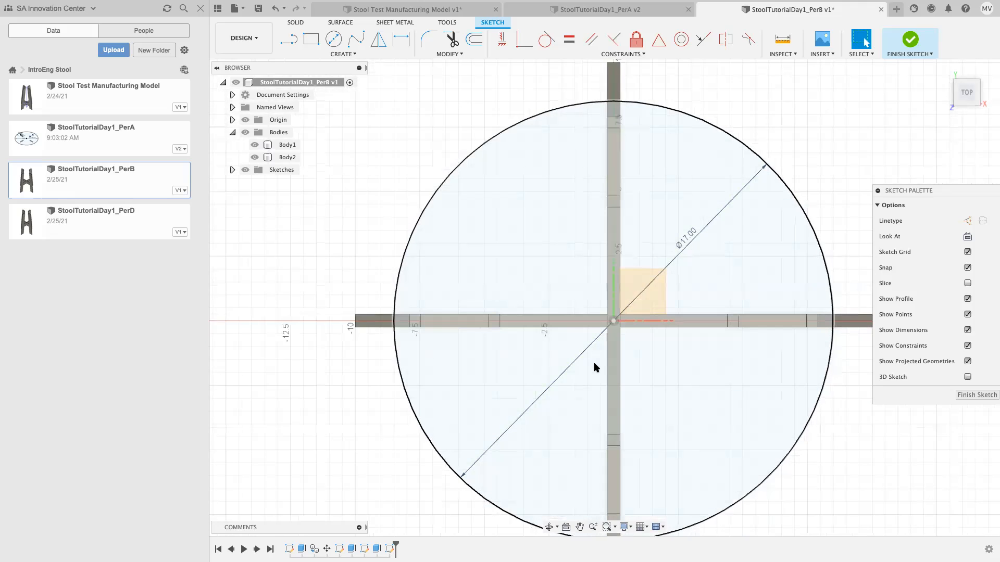
pyautogui.moveTo(662, 374); pyautogui.dragTo(594, 283, button='middle')
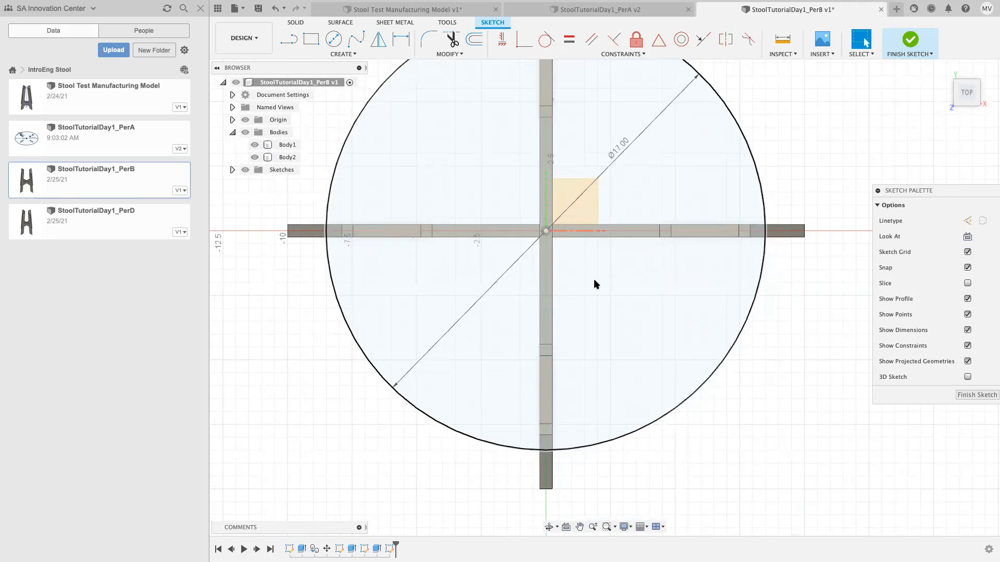
pyautogui.click(411, 232)
pyautogui.click(385, 232)
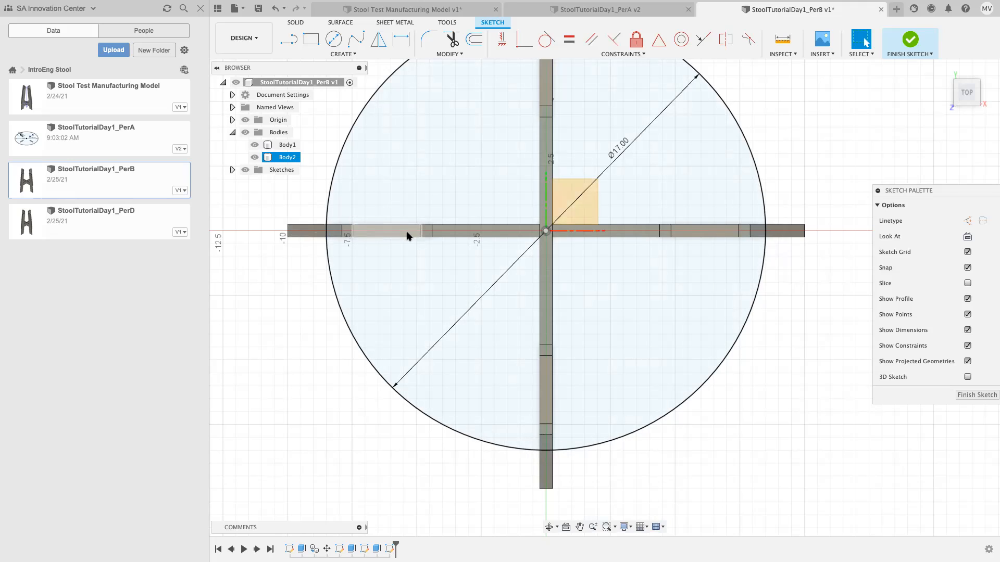
pyautogui.click(311, 39)
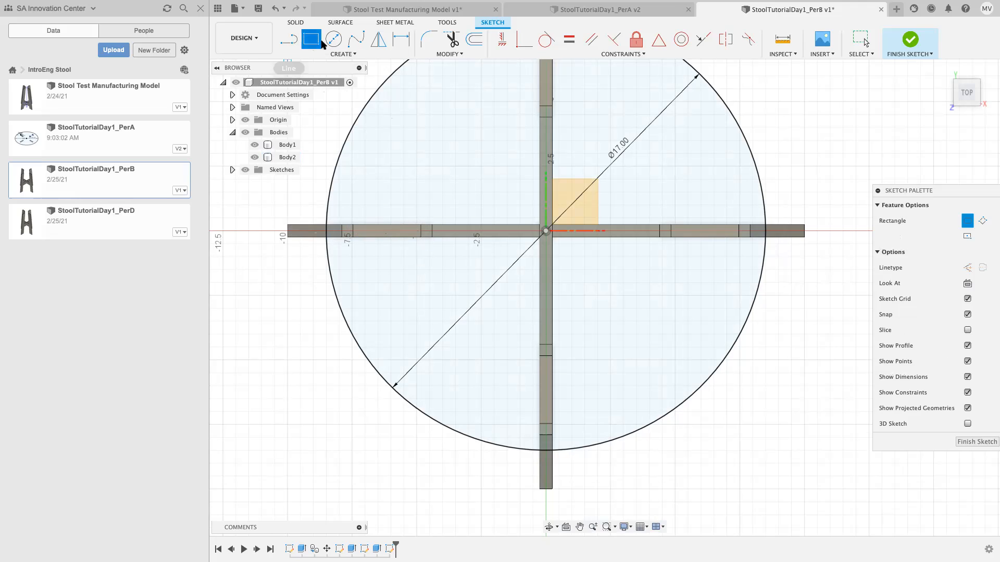
# Project the top faces of all four leg tenons into the seat sketch, then undo the projection
pyautogui.click(342, 54)
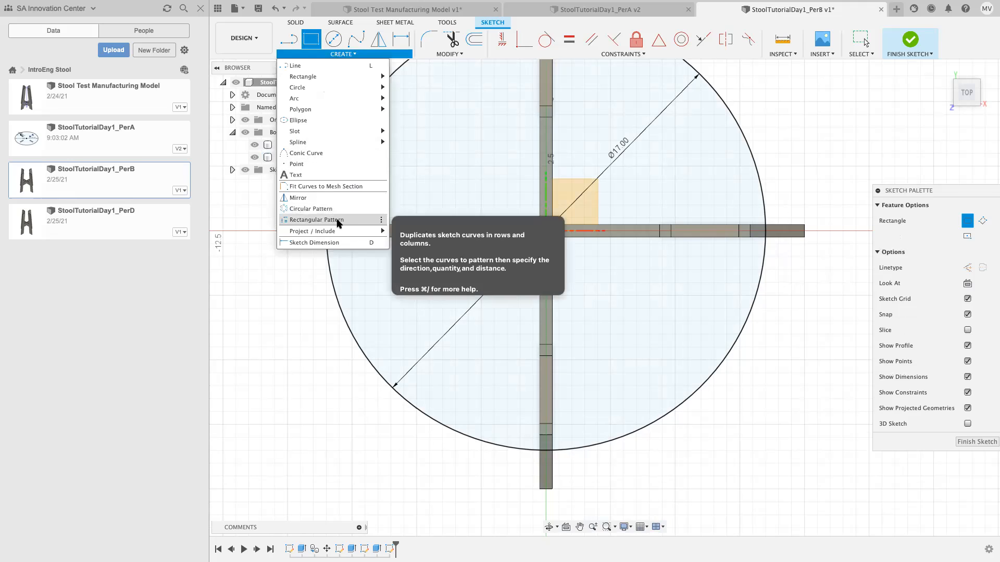
pyautogui.moveTo(339, 230)
pyautogui.click(406, 232)
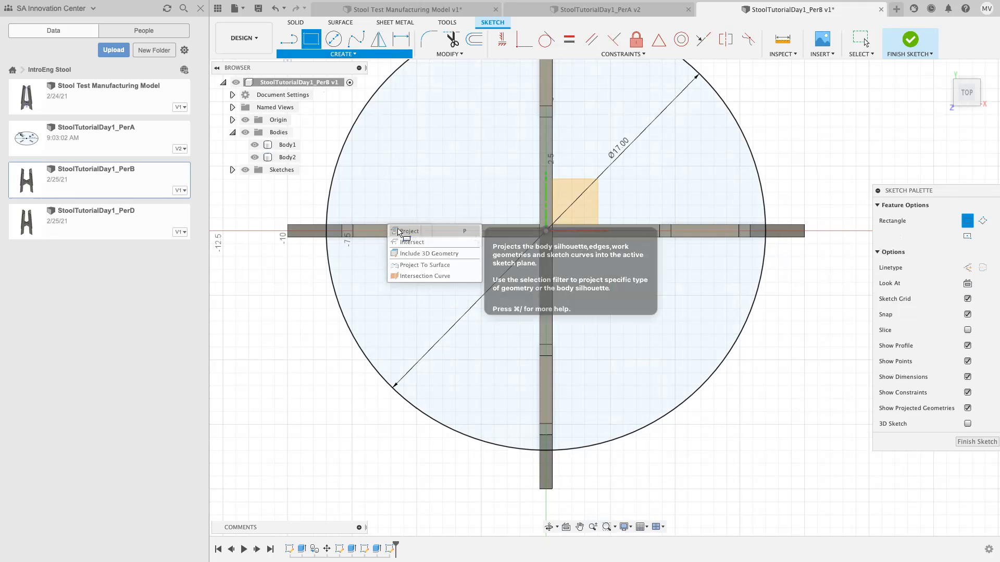
pyautogui.click(394, 235)
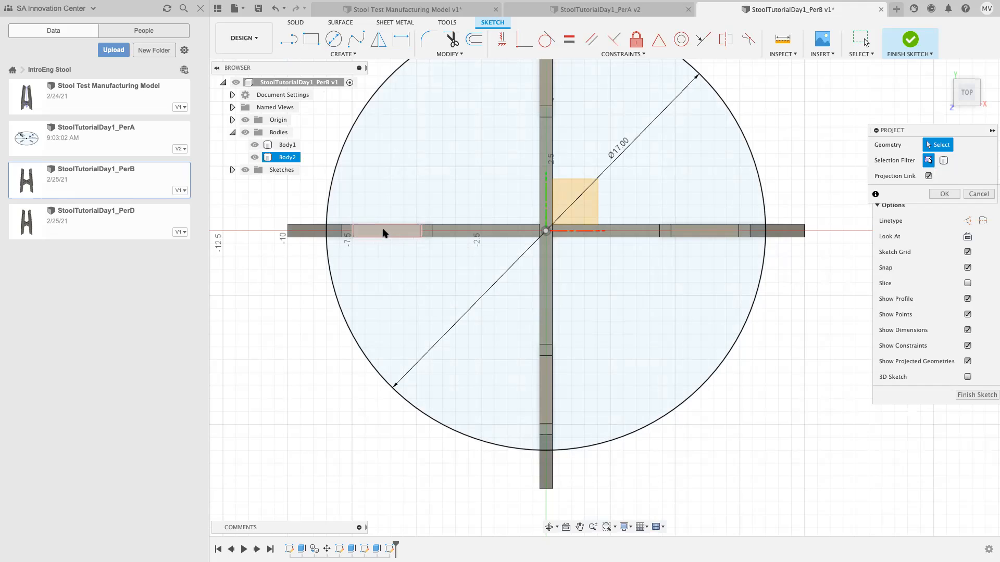
pyautogui.click(384, 230)
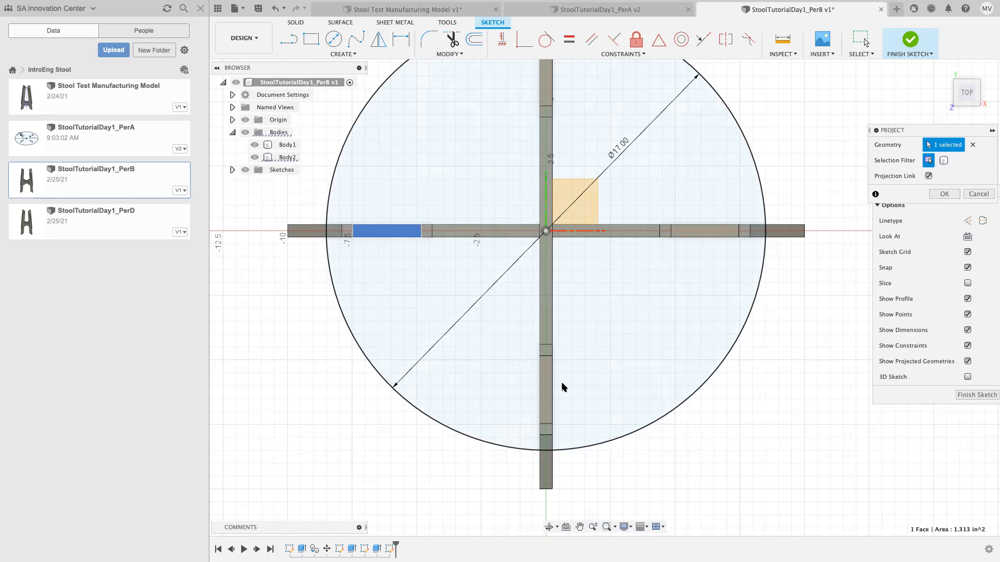
pyautogui.click(545, 386)
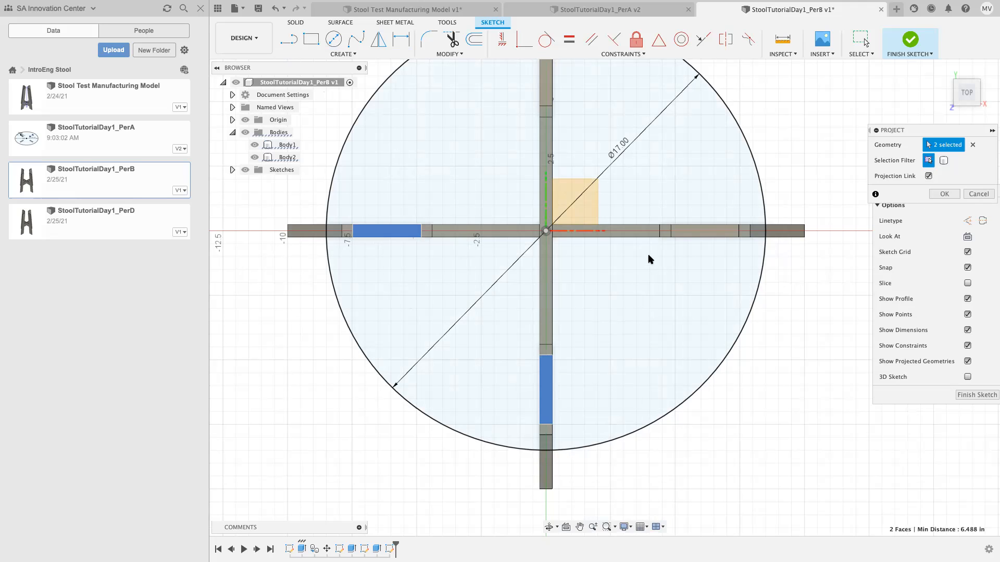
pyautogui.click(691, 231)
pyautogui.click(545, 83)
pyautogui.scroll(3, 627, 212)
pyautogui.scroll(-4, 626, 206)
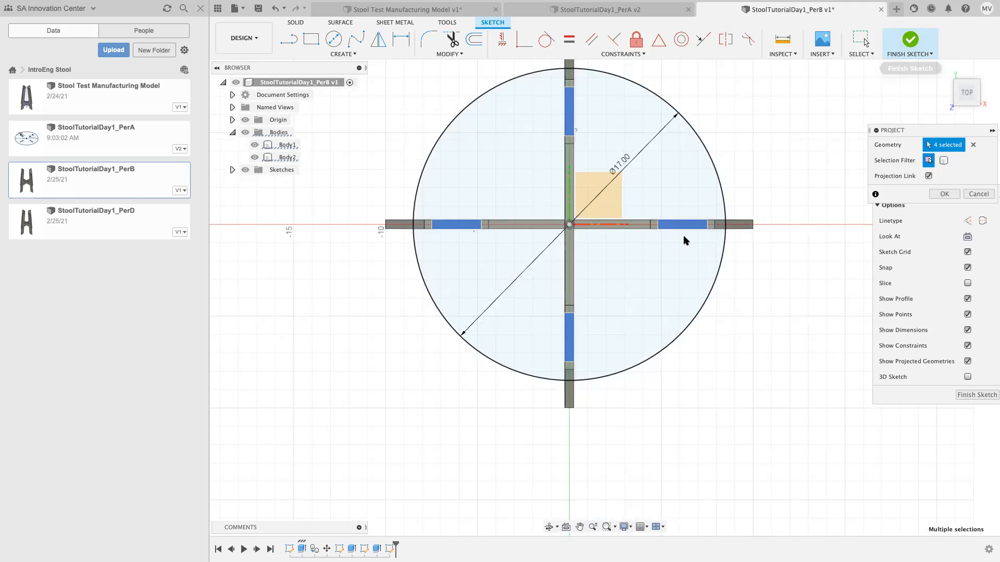
pyautogui.click(944, 193)
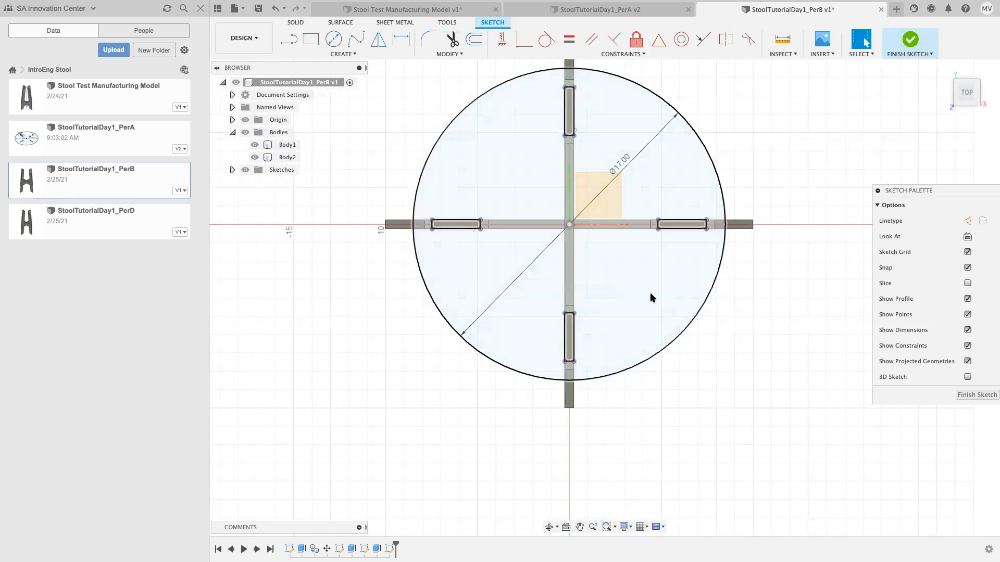
pyautogui.hotkey('ctrl', 'z')
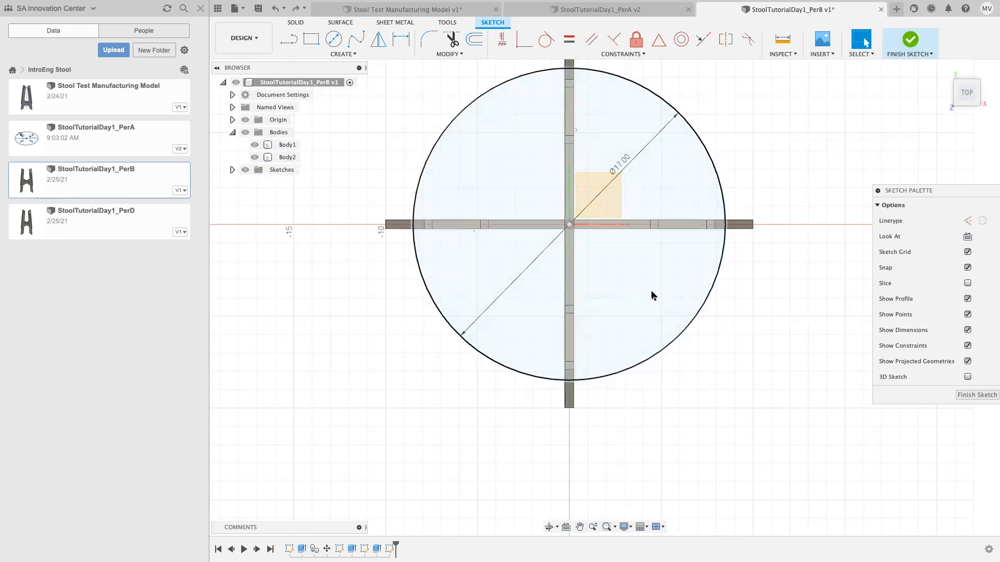
# Project only the top face of Body2's tenon on the negative X side into the seat sketch
pyautogui.click(343, 54)
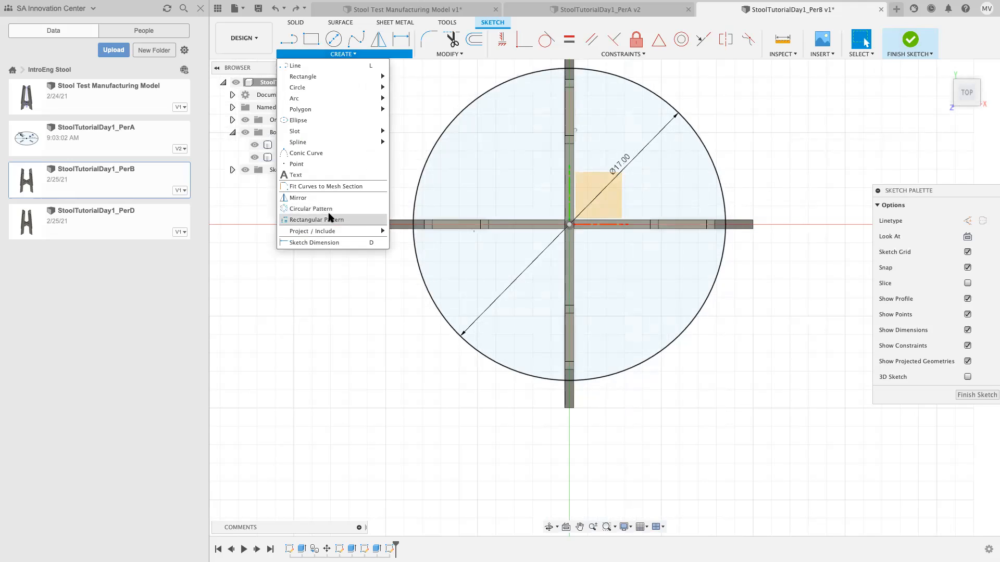
pyautogui.moveTo(326, 232)
pyautogui.click(400, 231)
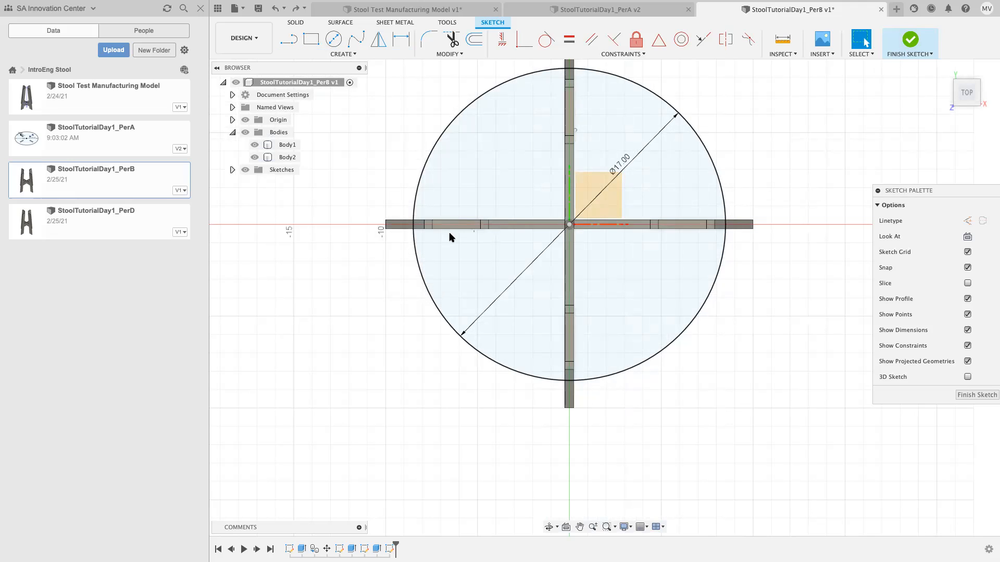
pyautogui.click(452, 226)
pyautogui.scroll(3, 479, 257)
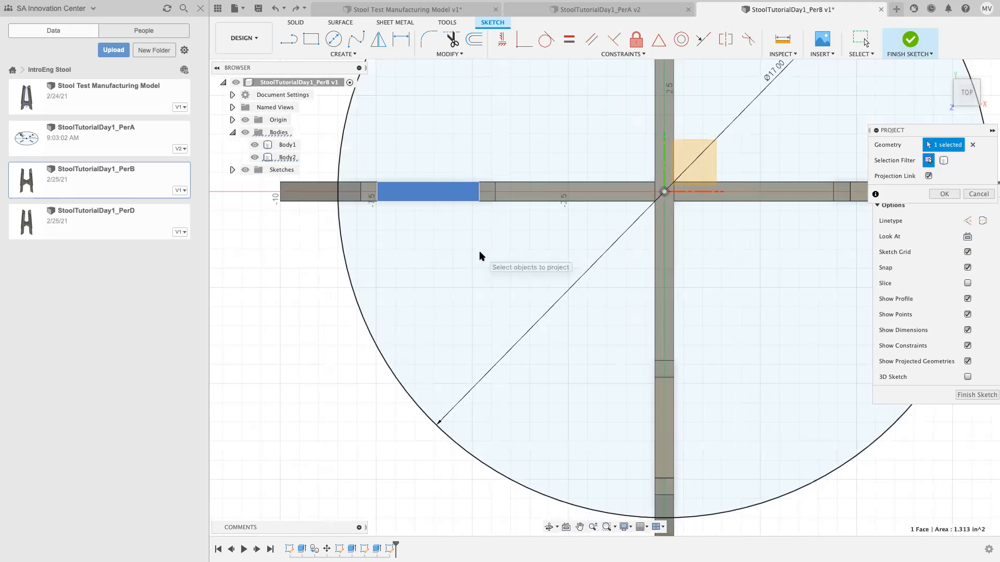
pyautogui.click(944, 193)
# Start a circular pattern of the projected tenon rectangle with the origin as its centre point
pyautogui.scroll(-2, 553, 236)
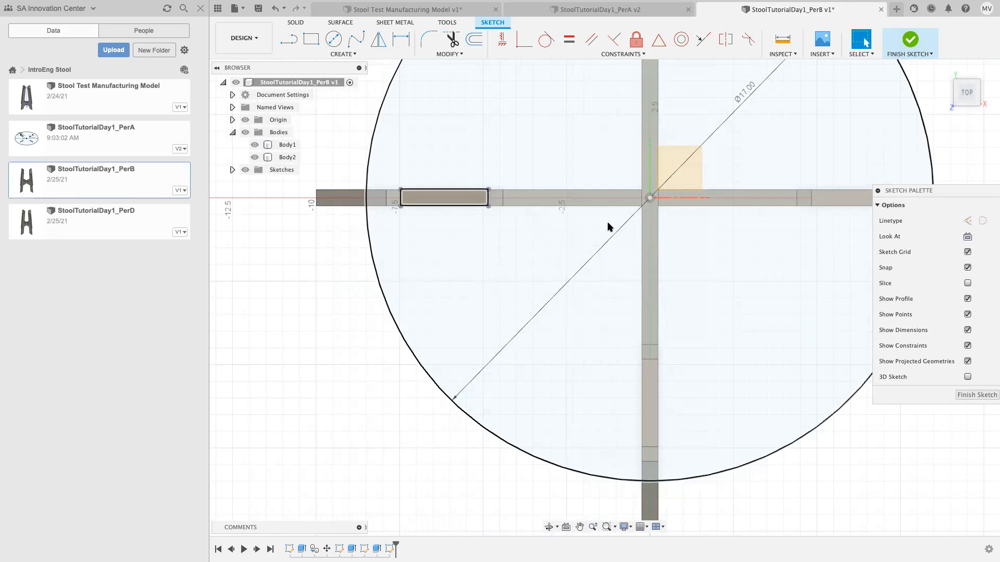
pyautogui.scroll(-3, 609, 226)
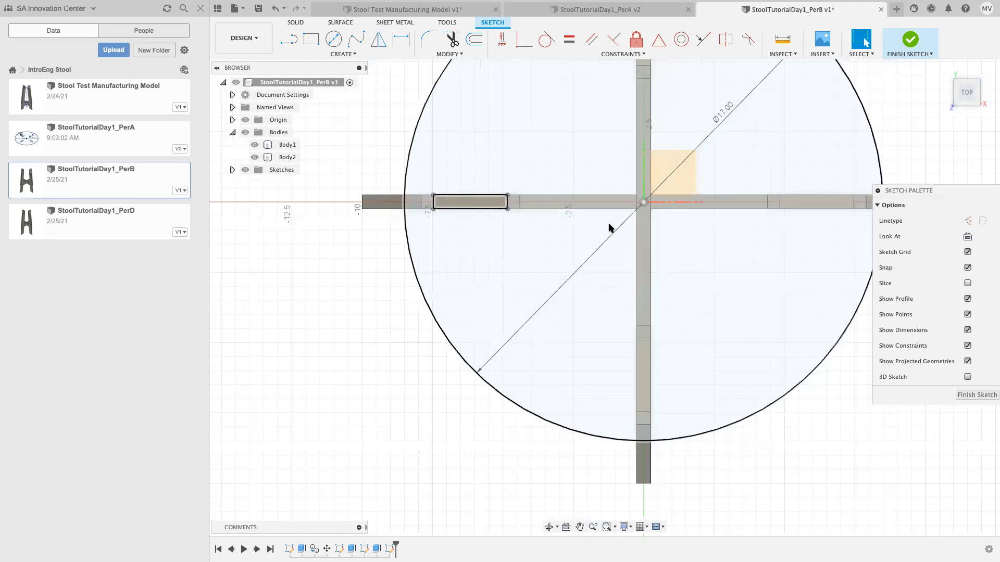
pyautogui.moveTo(696, 251); pyautogui.dragTo(632, 285, button='middle')
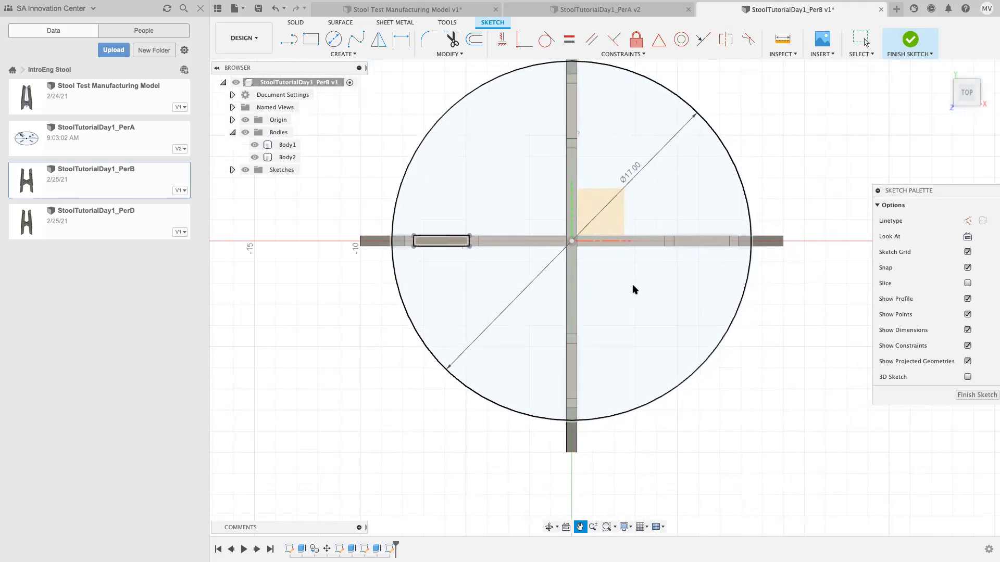
pyautogui.click(343, 54)
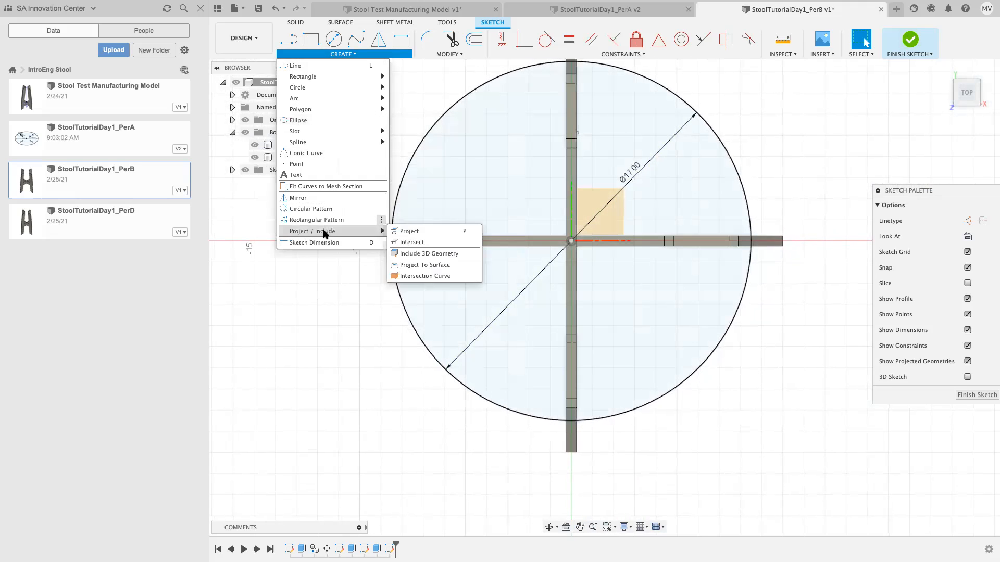
pyautogui.click(292, 209)
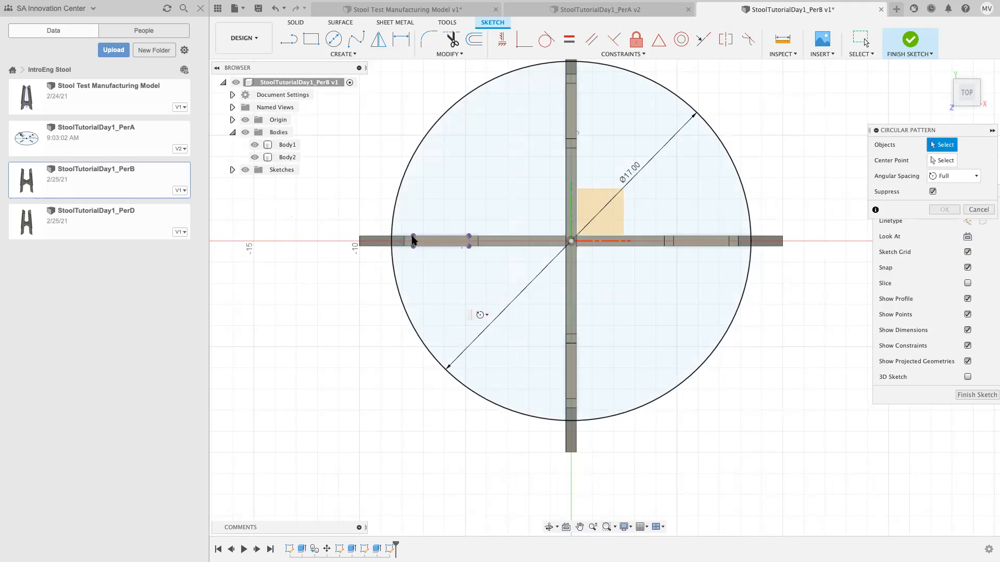
pyautogui.moveTo(408, 219); pyautogui.dragTo(495, 288)
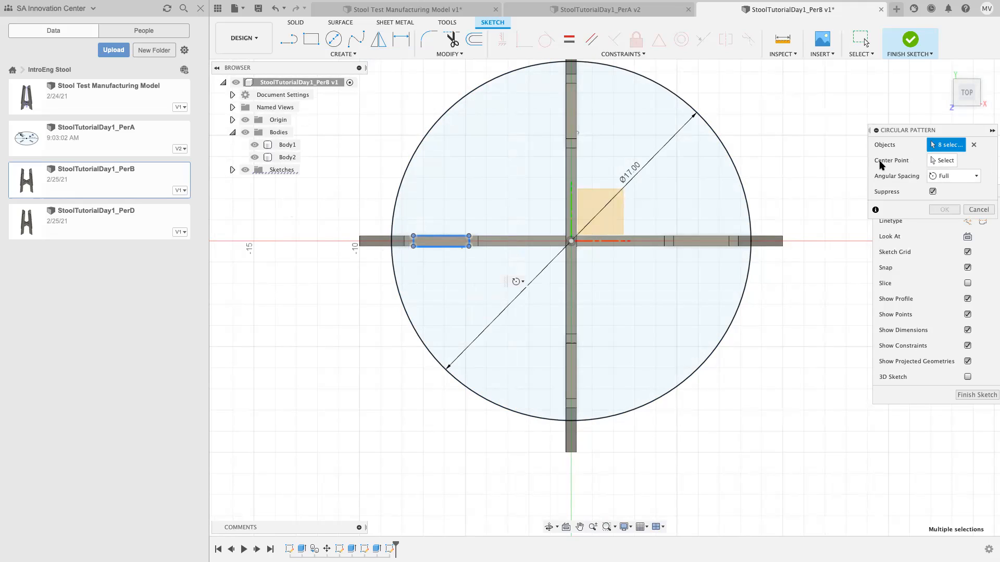
pyautogui.click(940, 163)
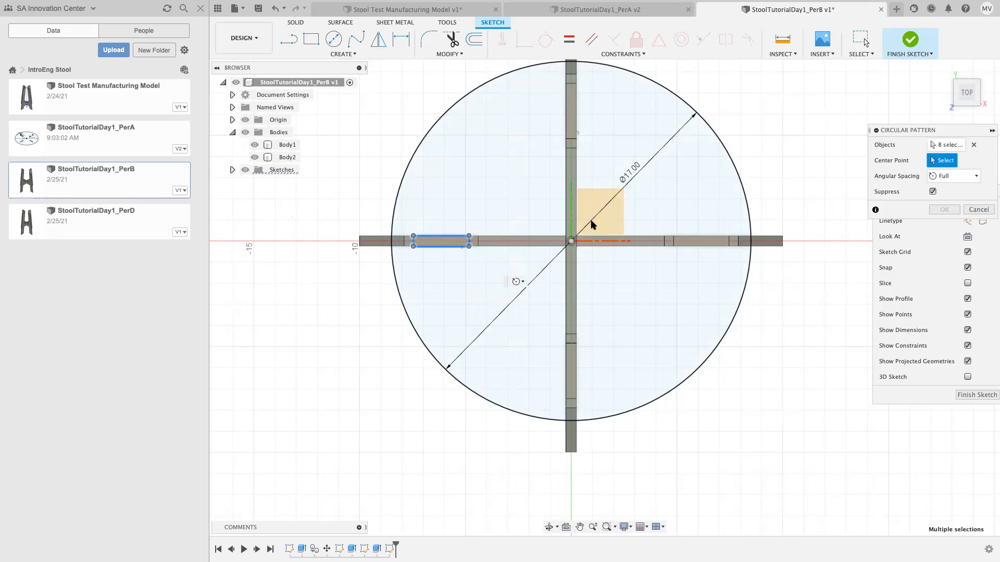
pyautogui.click(571, 242)
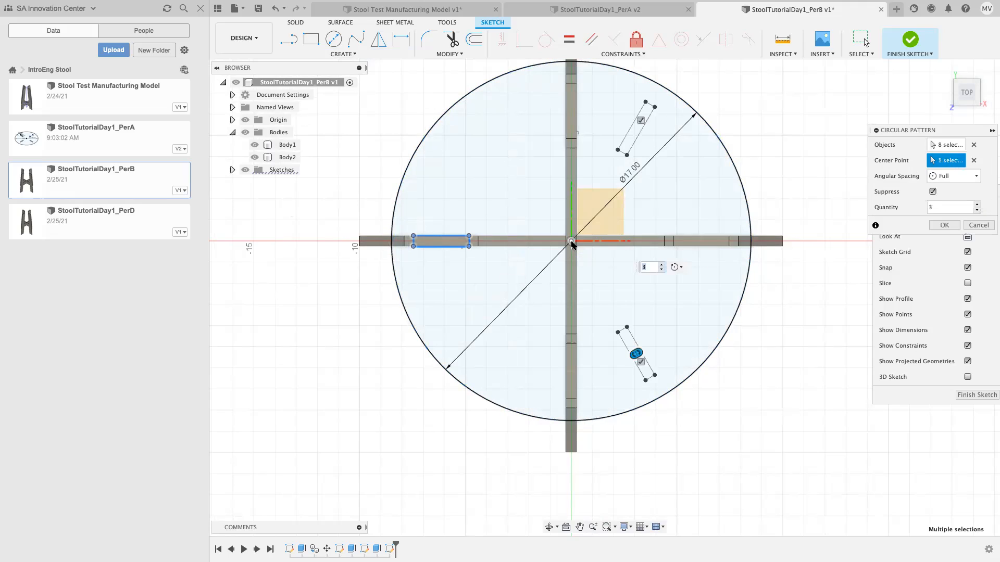
# Try raising the circular pattern's quantity to 9 and switching its angular spacing to Angle
pyautogui.click(661, 264)
pyautogui.click(661, 265)
pyautogui.click(661, 264)
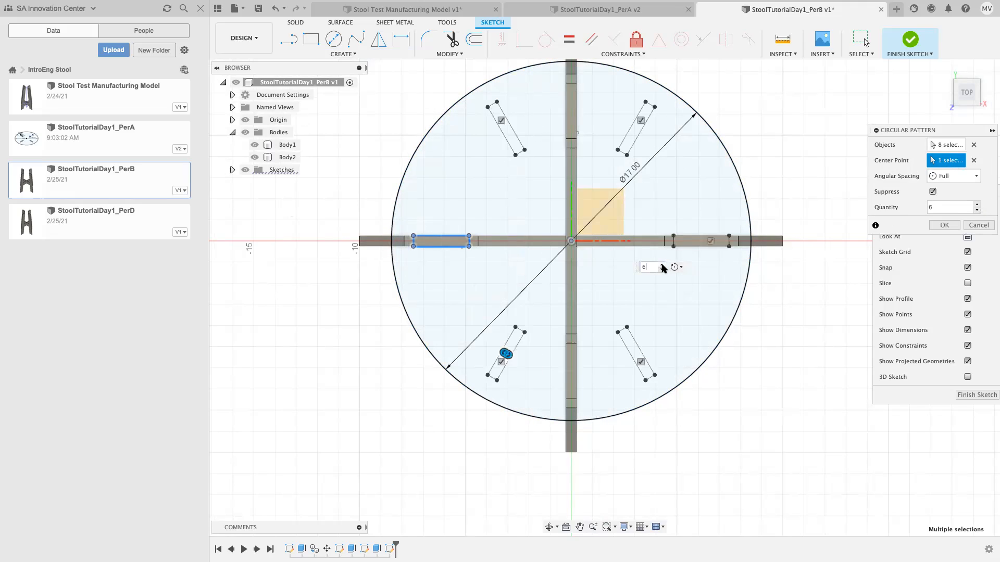
pyautogui.click(661, 264)
pyautogui.click(661, 265)
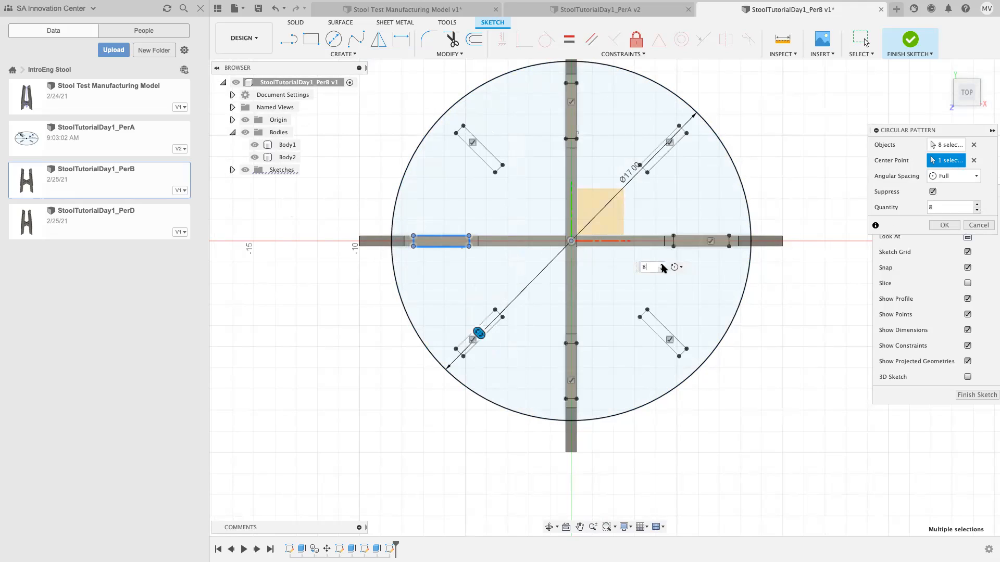
pyautogui.click(661, 265)
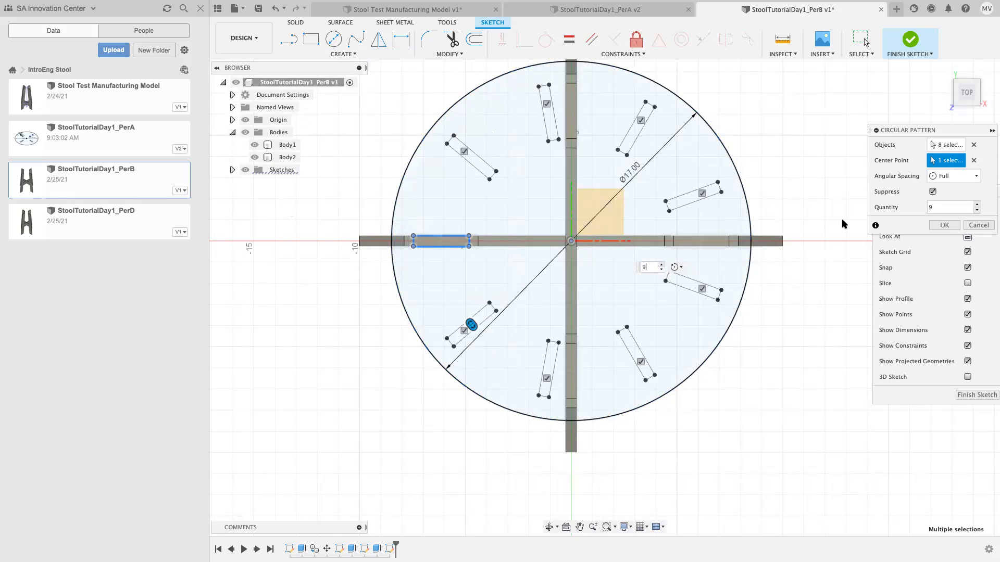
pyautogui.click(679, 268)
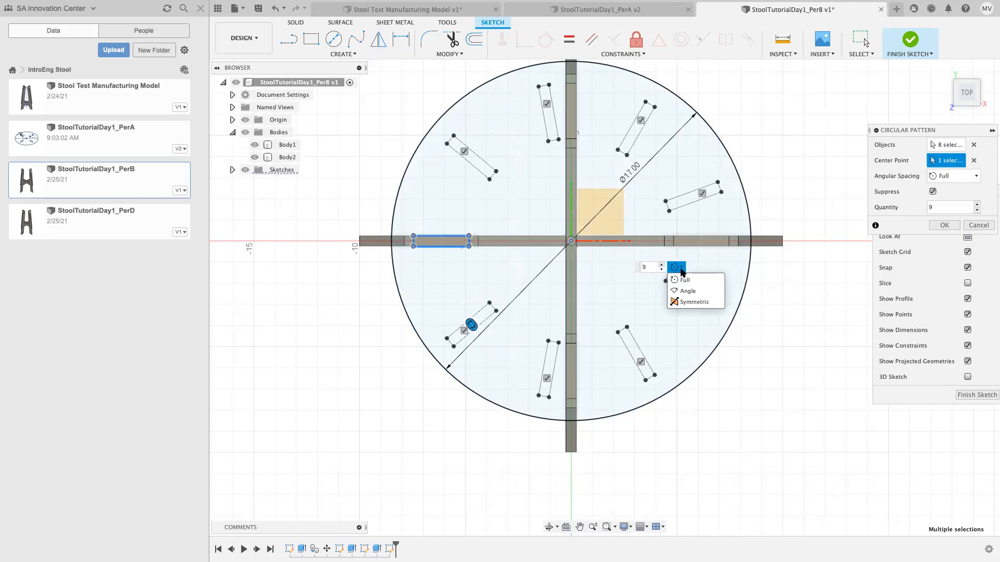
pyautogui.click(688, 291)
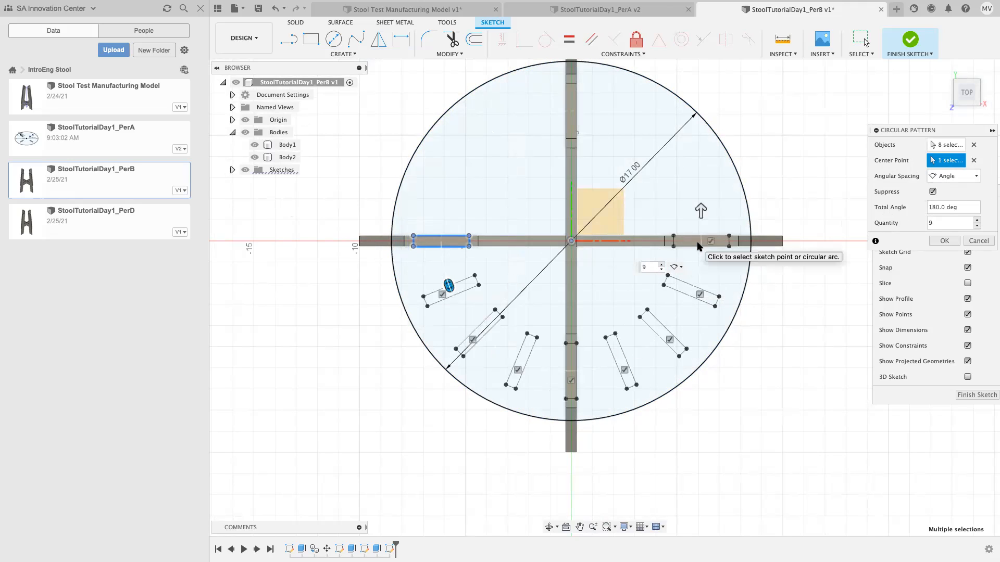
# Set the tenon pattern's quantity to 4 with Full angular spacing, and finish the seat sketch
pyautogui.click(662, 270)
pyautogui.click(662, 270)
pyautogui.click(661, 270)
pyautogui.click(662, 270)
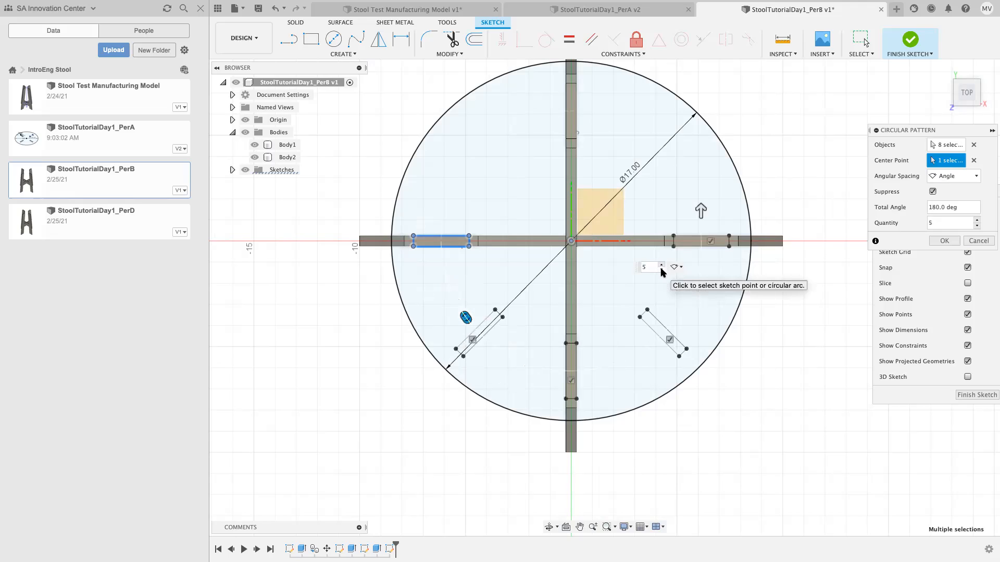
pyautogui.click(661, 269)
pyautogui.click(676, 267)
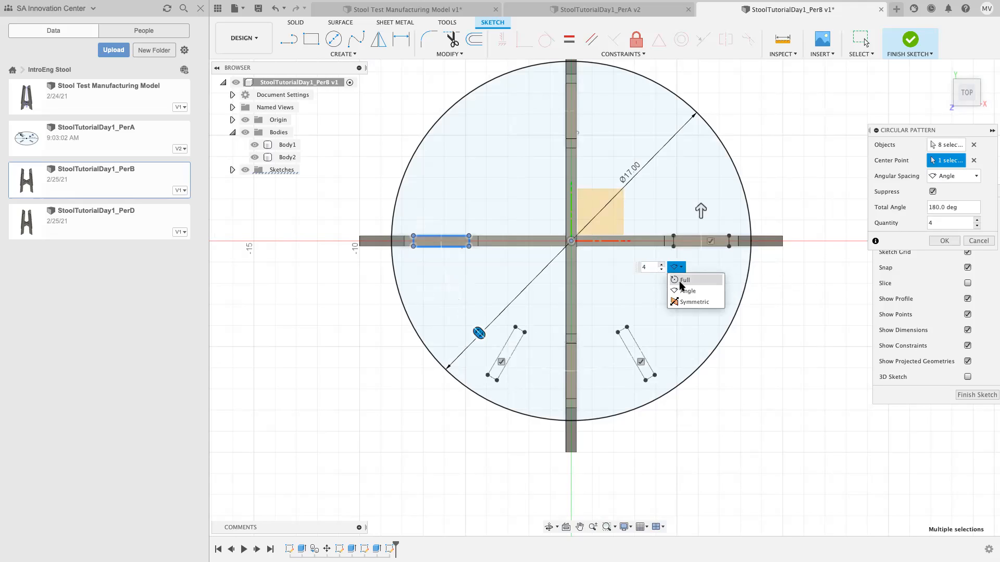
pyautogui.click(682, 281)
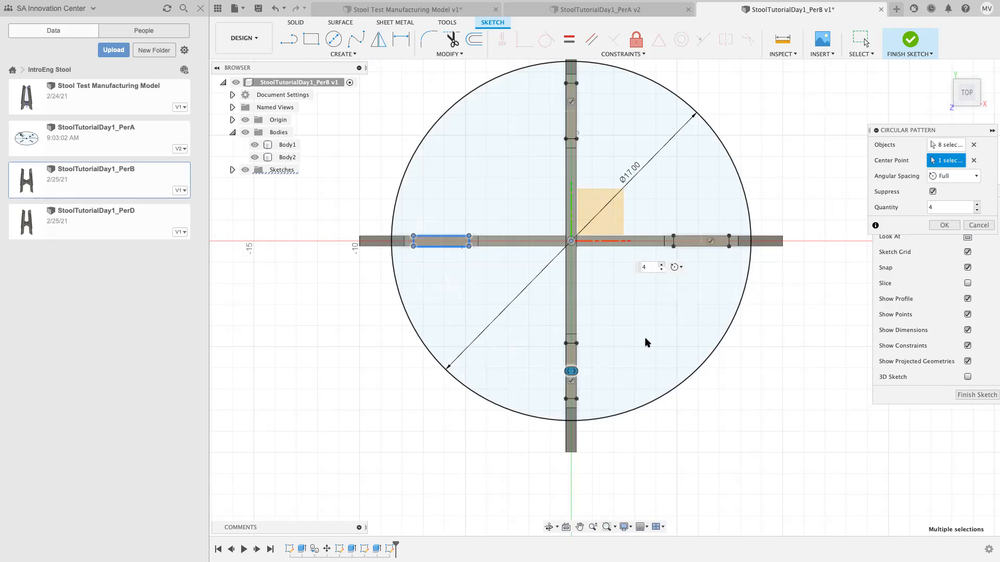
pyautogui.click(910, 41)
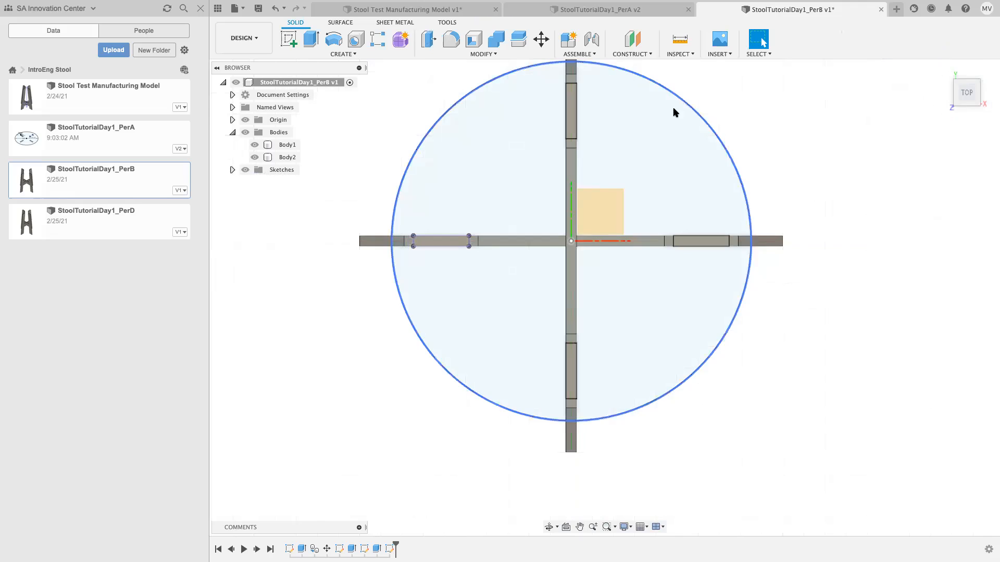
pyautogui.click(650, 194)
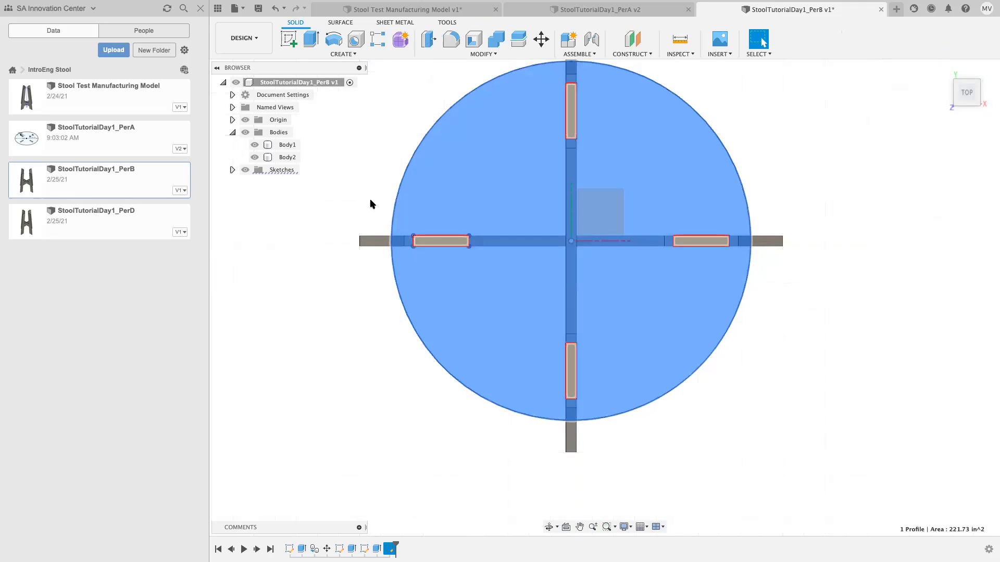
pyautogui.click(311, 39)
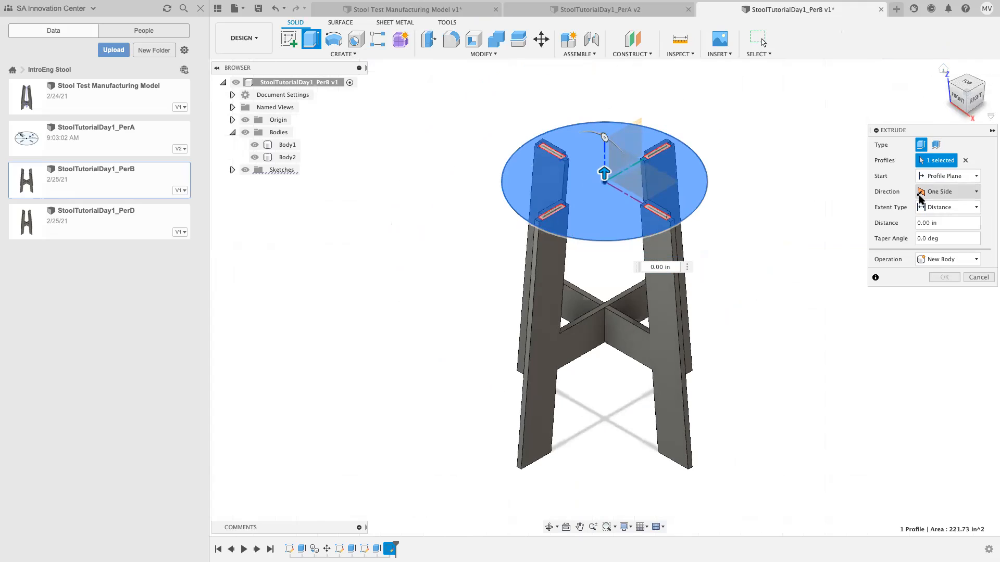
pyautogui.press('m')
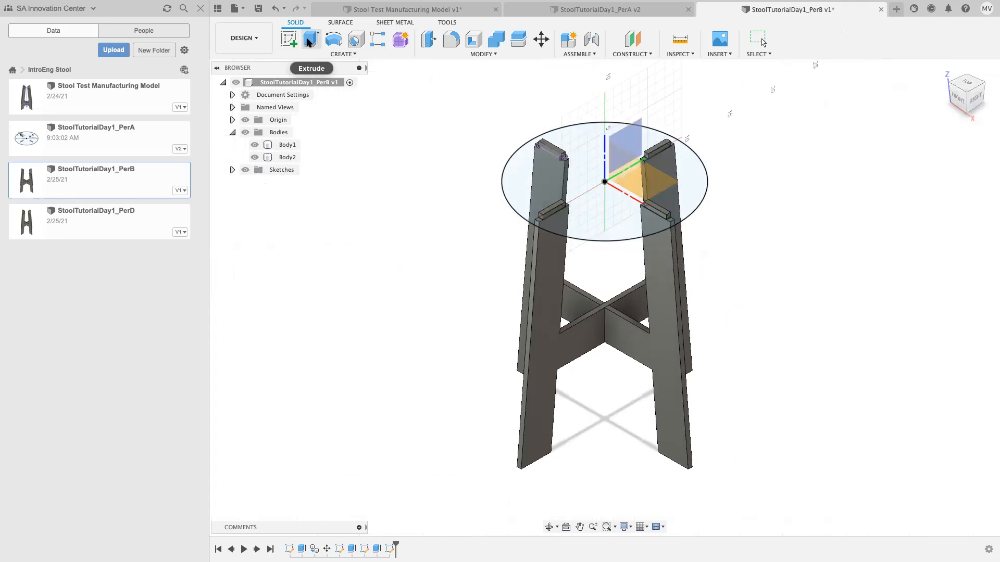
# Extrude the circular seat profile without the four tenon slots, with MaterialThickness as the distance and Join as the operation
pyautogui.press('e')
pyautogui.click(586, 200)
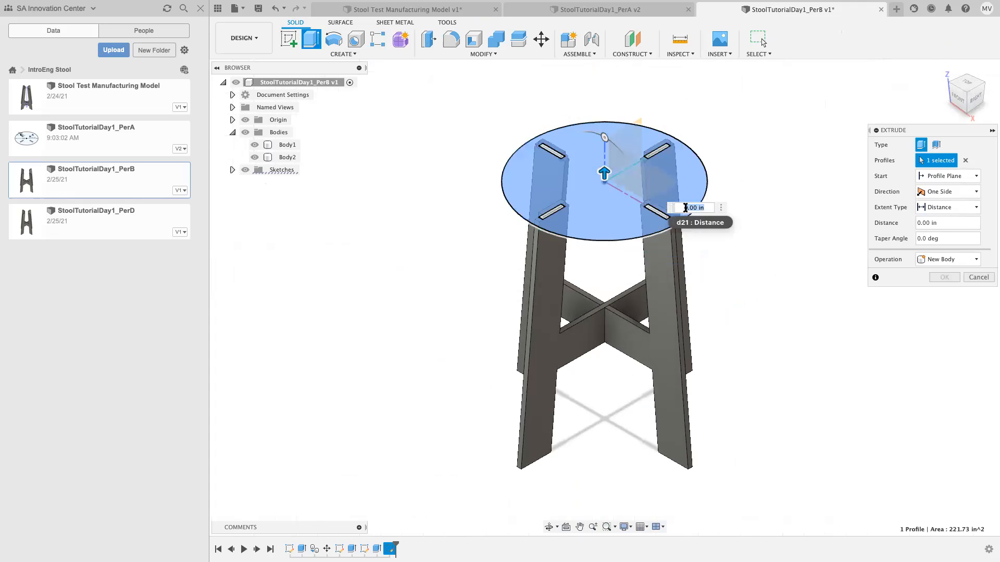
pyautogui.write('mat')
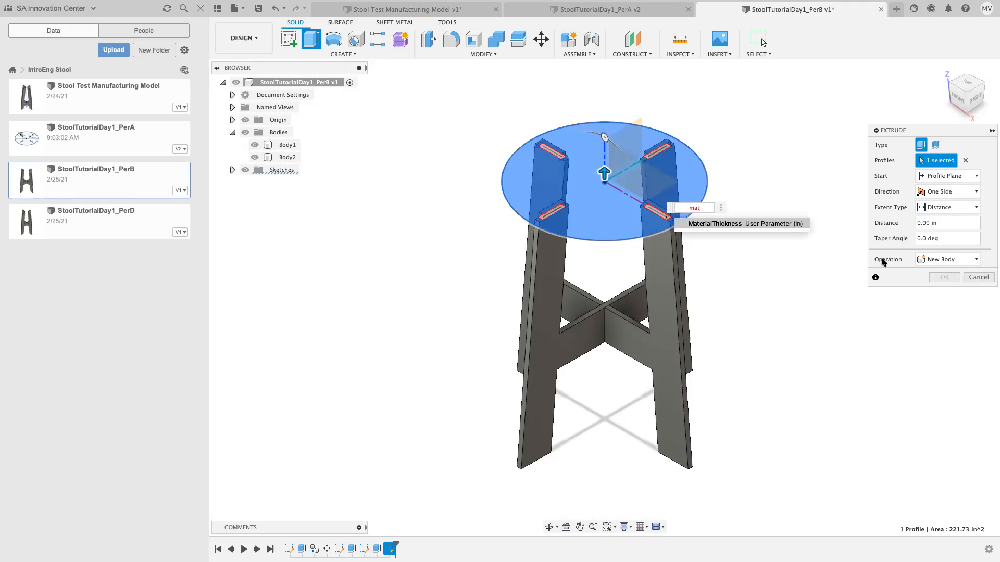
pyautogui.press('Return')
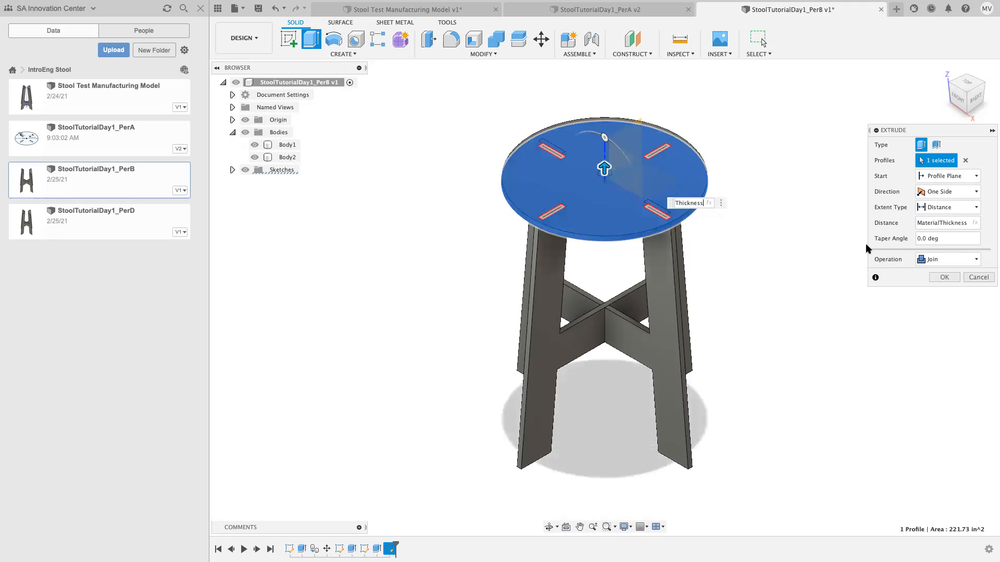
pyautogui.click(959, 103)
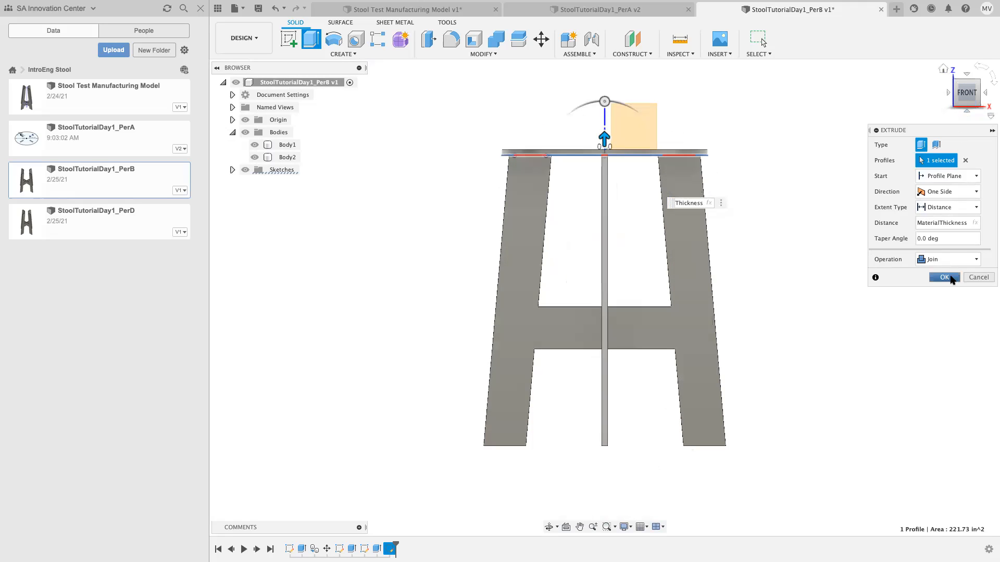
pyautogui.click(944, 277)
pyautogui.click(943, 69)
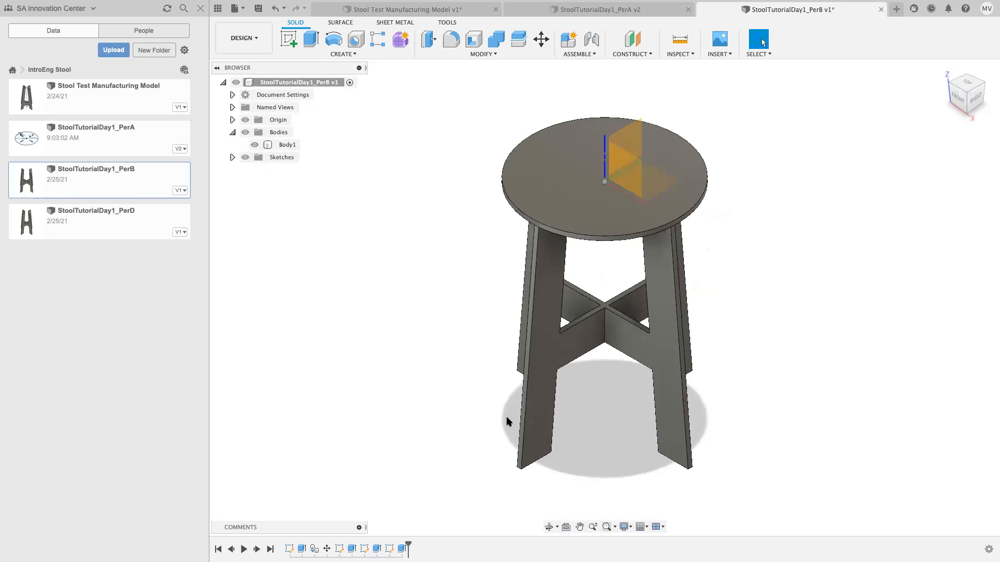
# Edit the seat's extrude feature so that its operation is New Body
pyautogui.rightClick(402, 548)
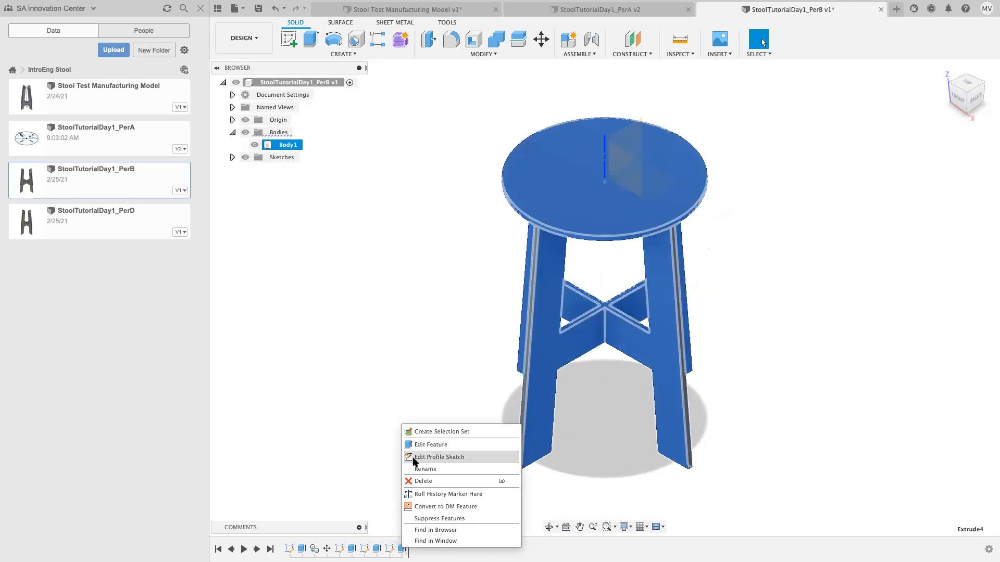
pyautogui.click(425, 445)
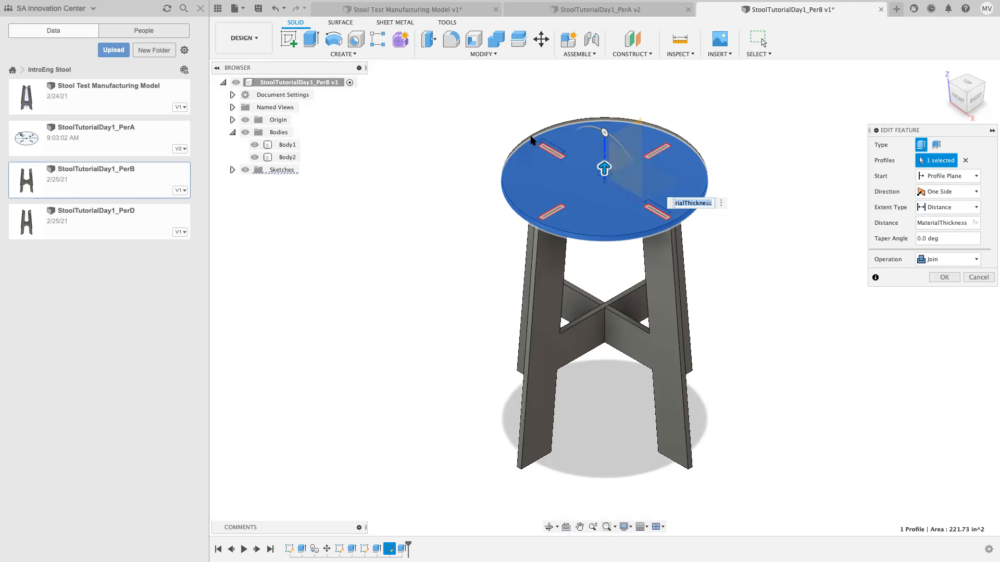
pyautogui.click(931, 263)
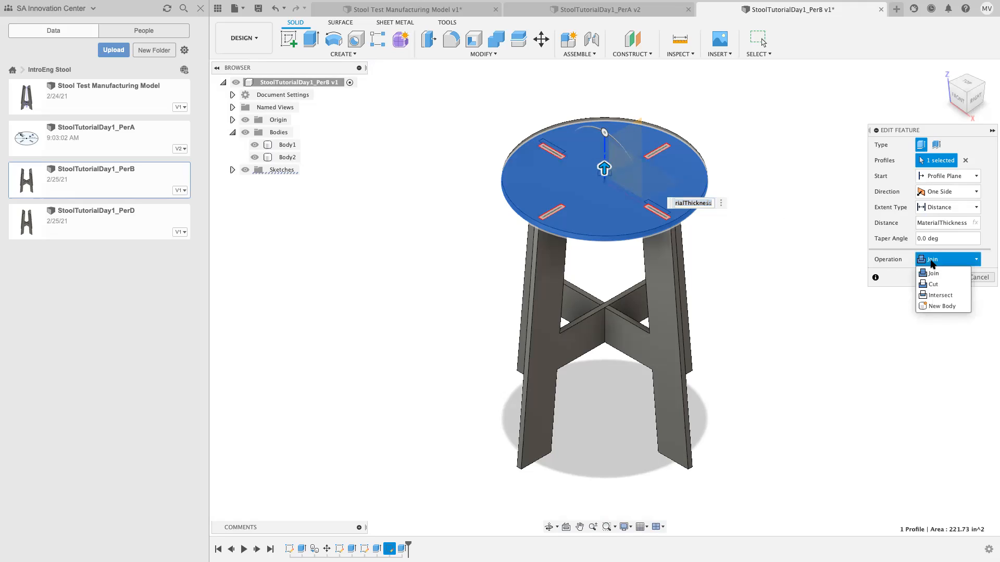
pyautogui.click(949, 307)
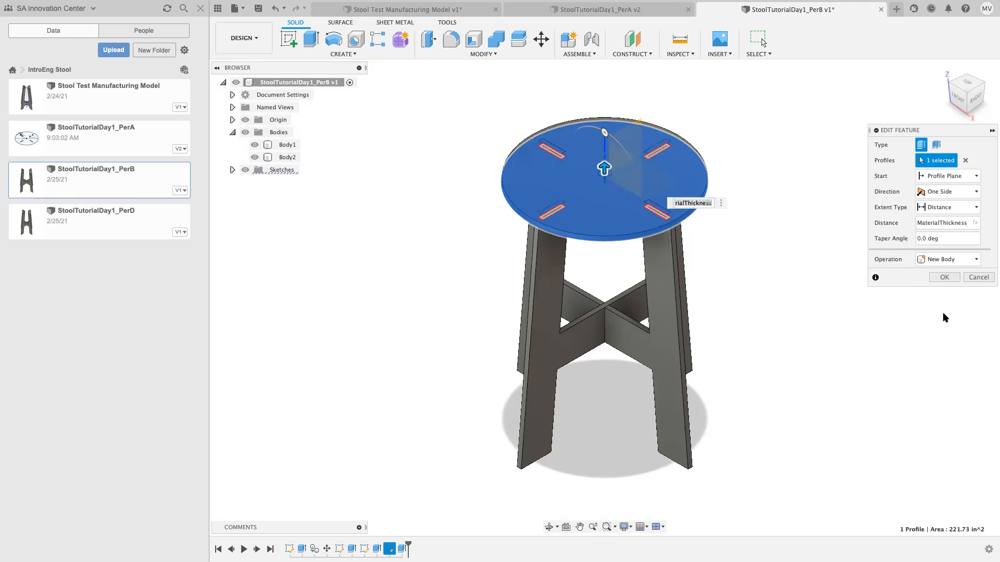
pyautogui.click(942, 278)
# Check whether the seat and the leg tenons in its slots are separate bodies
pyautogui.click(545, 155)
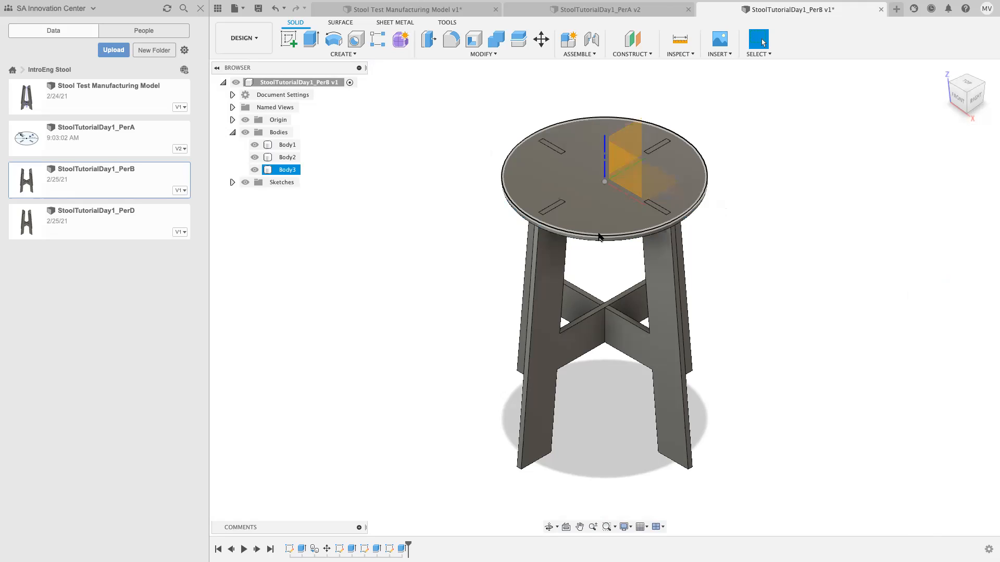
pyautogui.click(855, 191)
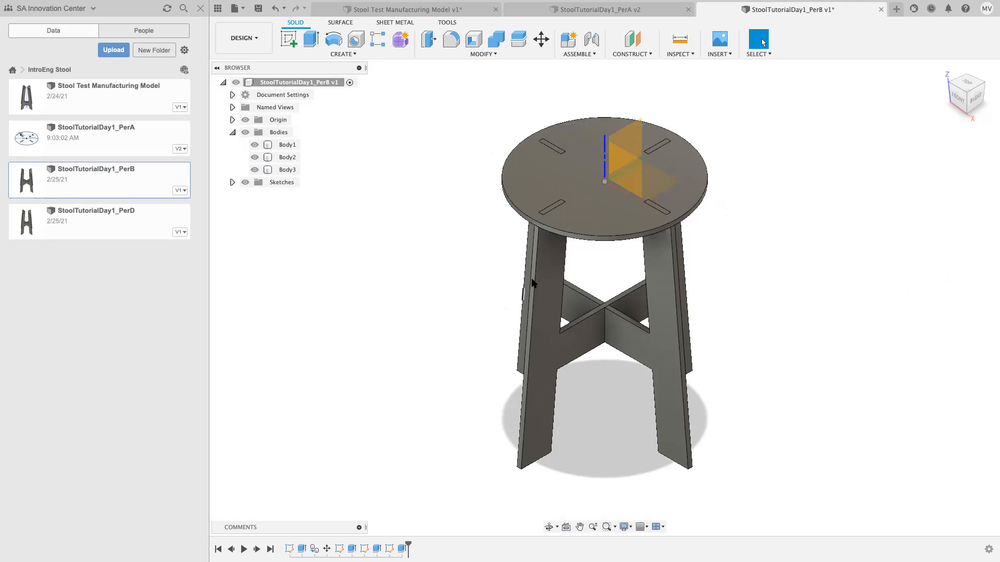
pyautogui.click(581, 207)
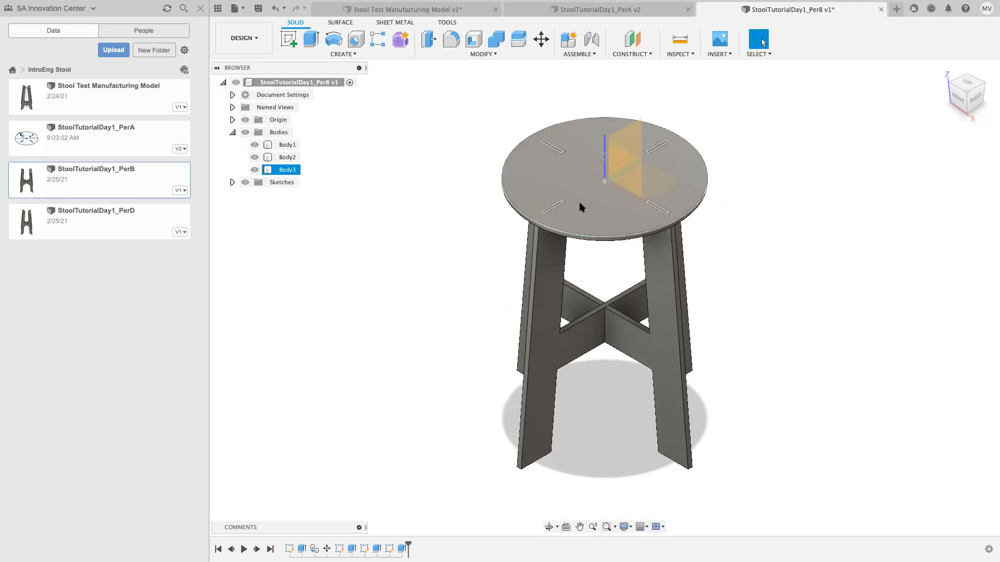
pyautogui.click(539, 213)
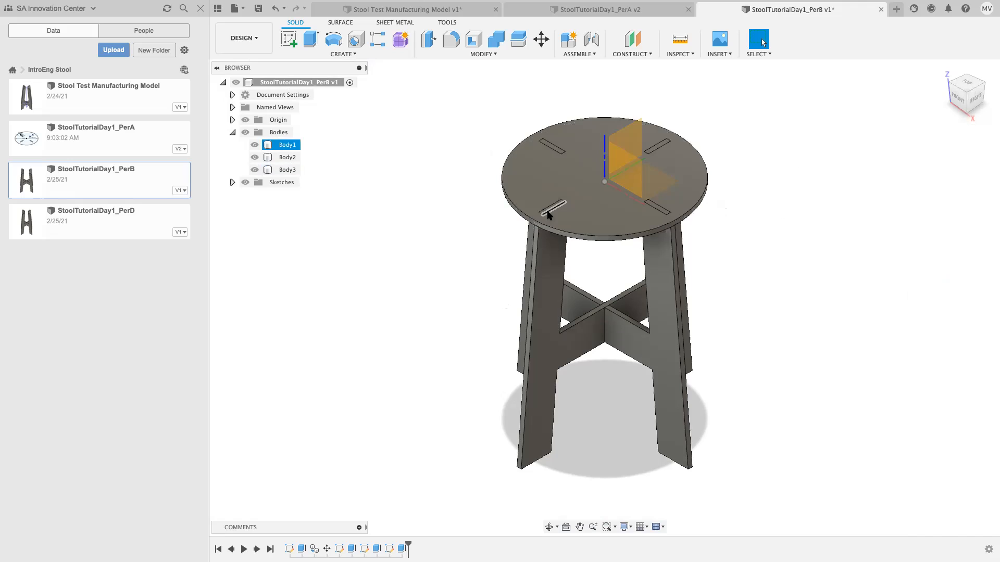
pyautogui.click(540, 231)
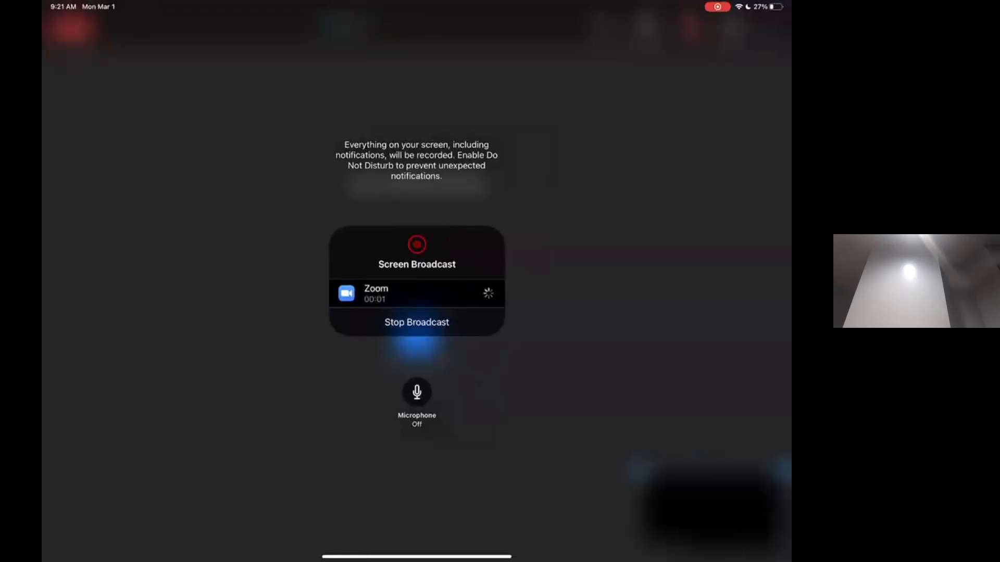
# Switch to Notability and move the red circle against both edges of the joint drawing's upper inside corner
pyautogui.moveTo(417, 561); pyautogui.dragTo(424, 416)
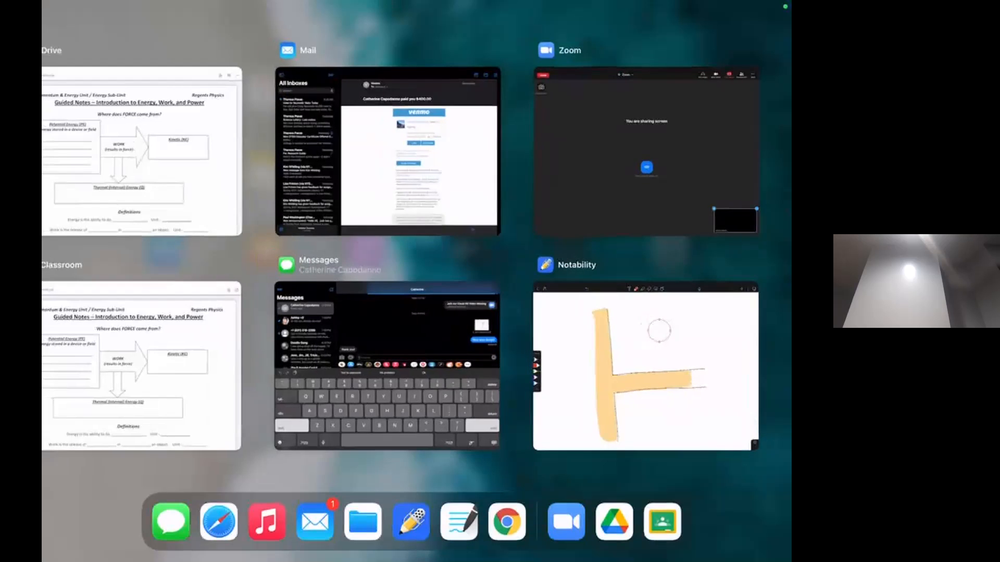
pyautogui.click(643, 369)
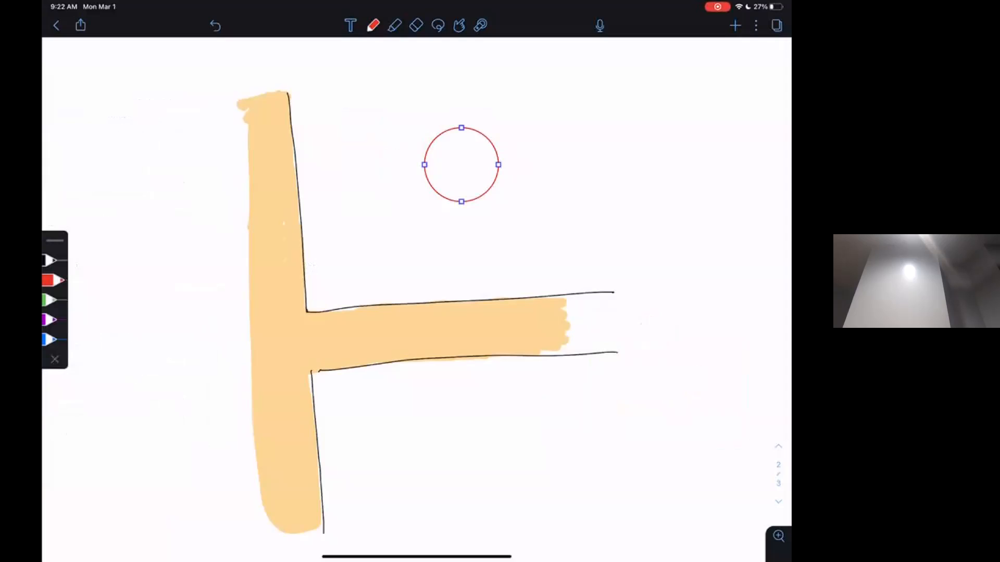
pyautogui.moveTo(461, 164); pyautogui.dragTo(341, 271)
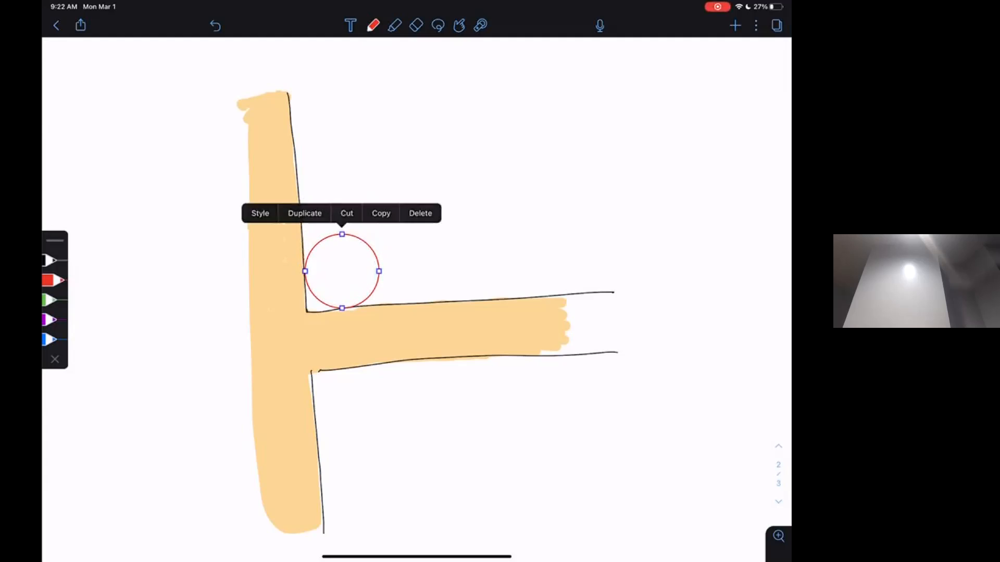
# Fill the gap between the red circle and the joint's upper inside corner with green pen
pyautogui.click(49, 300)
pyautogui.moveTo(342, 271)
pyautogui.mouseDown()
pyautogui.moveTo(341, 286)
pyautogui.moveTo(342, 259)
pyautogui.moveTo(342, 270)
pyautogui.mouseUp()
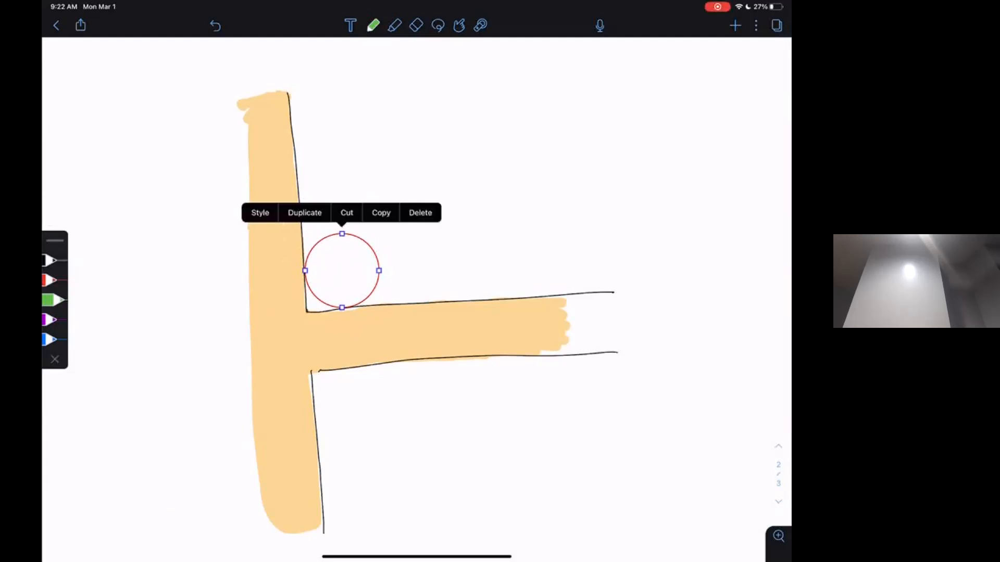
pyautogui.click(312, 306)
pyautogui.moveTo(308, 311)
pyautogui.mouseDown()
pyautogui.moveTo(331, 307)
pyautogui.moveTo(308, 291)
pyautogui.moveTo(323, 304)
pyautogui.moveTo(307, 302)
pyautogui.moveTo(309, 311)
pyautogui.moveTo(320, 309)
pyautogui.mouseUp()
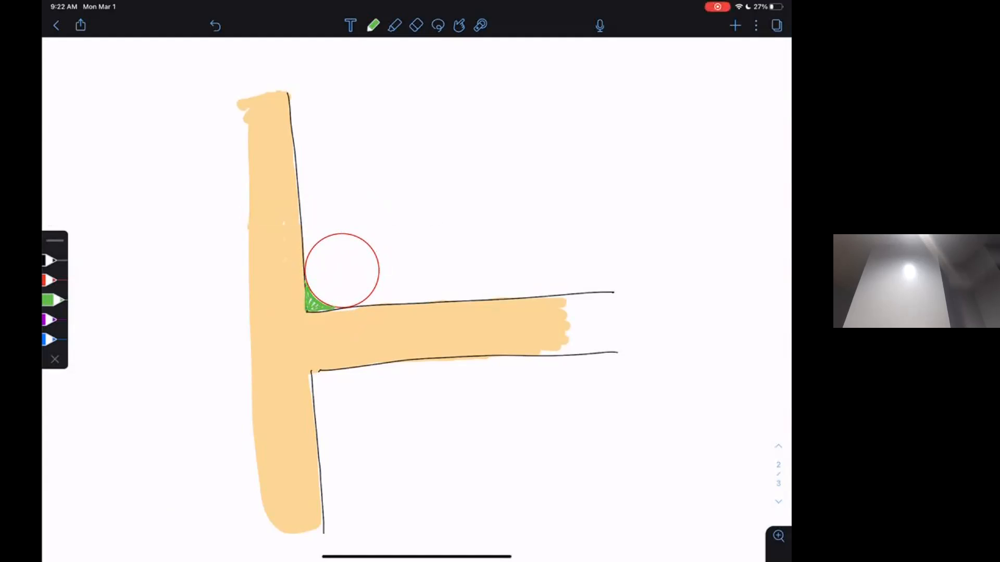
# Move the red circle out of the corner so it rests on the horizontal arm's upper edge
pyautogui.moveTo(379, 271)
pyautogui.mouseDown()
pyautogui.moveTo(399, 271)
pyautogui.moveTo(350, 269)
pyautogui.moveTo(472, 261)
pyautogui.mouseUp()
pyautogui.hotkey('ctrl', 'z')
pyautogui.click(379, 271)
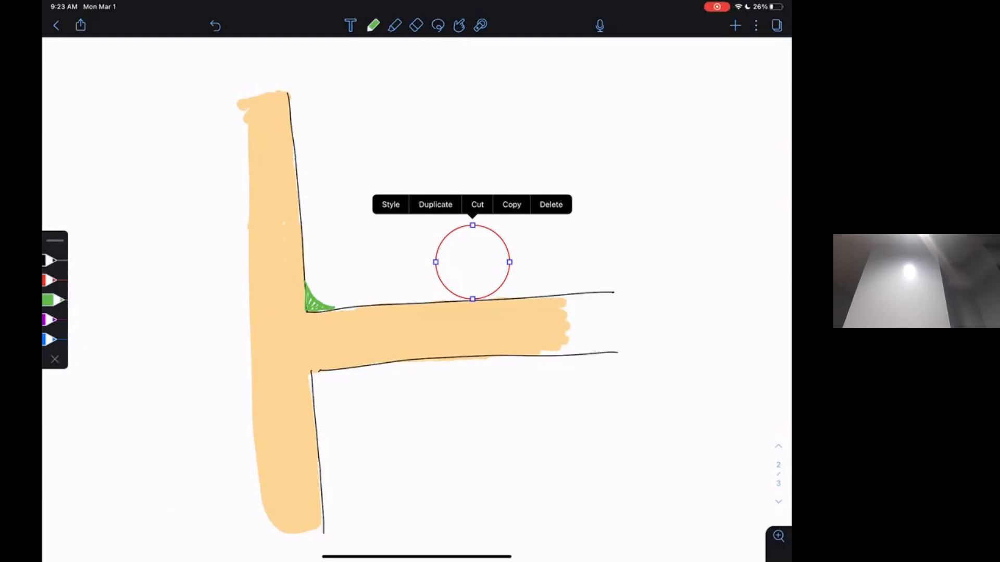
# Draw a blue L-shaped line down alongside the upright and across above the red circle, undoing imperfect strokes
pyautogui.click(53, 339)
pyautogui.moveTo(295, 102); pyautogui.dragTo(307, 202)
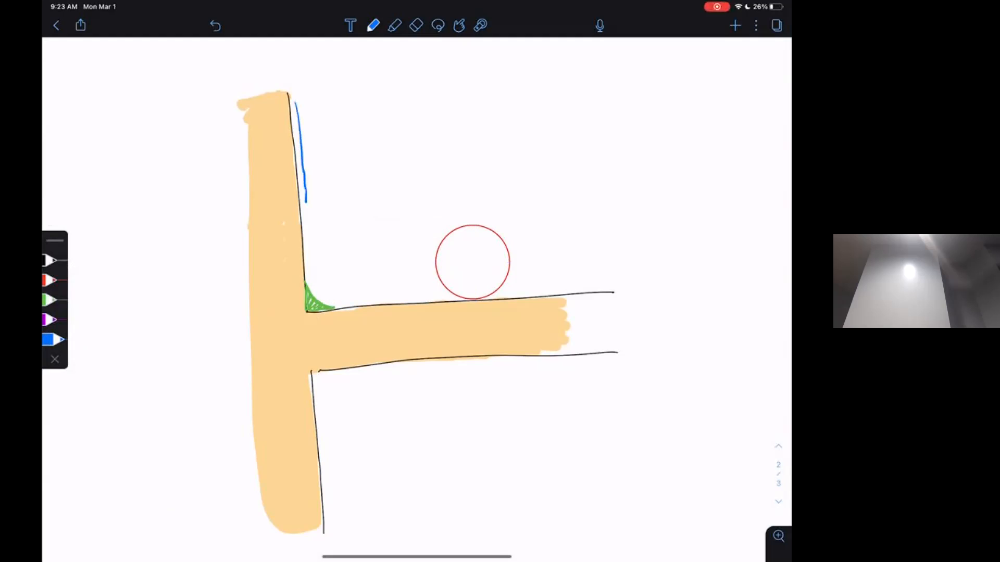
pyautogui.hotkey('ctrl', 'z')
pyautogui.moveTo(295, 98); pyautogui.dragTo(302, 185)
pyautogui.hotkey('ctrl', 'z')
pyautogui.moveTo(295, 103)
pyautogui.mouseDown()
pyautogui.moveTo(305, 190)
pyautogui.moveTo(343, 207)
pyautogui.moveTo(520, 204)
pyautogui.mouseUp()
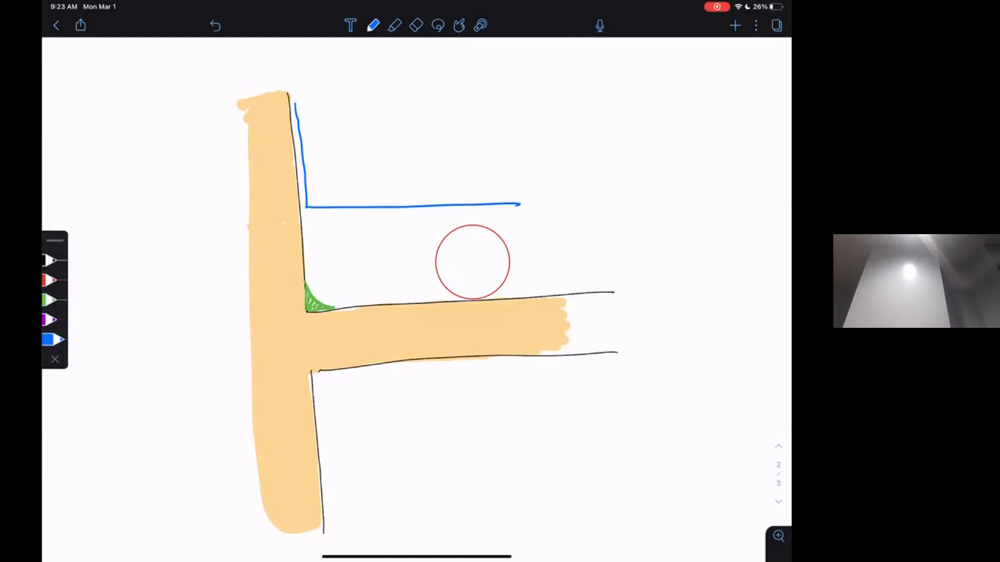
# Move the red circle off the joint to the blank area beyond the end of the blue line
pyautogui.click(437, 25)
pyautogui.click(472, 262)
pyautogui.moveTo(472, 262); pyautogui.dragTo(622, 181)
# Lasso the blue L-shaped line and lower it until its corner meets the top of the green fillet
pyautogui.moveTo(403, 162)
pyautogui.mouseDown()
pyautogui.moveTo(387, 240)
pyautogui.moveTo(402, 171)
pyautogui.mouseUp()
pyautogui.moveTo(427, 204); pyautogui.dragTo(426, 275)
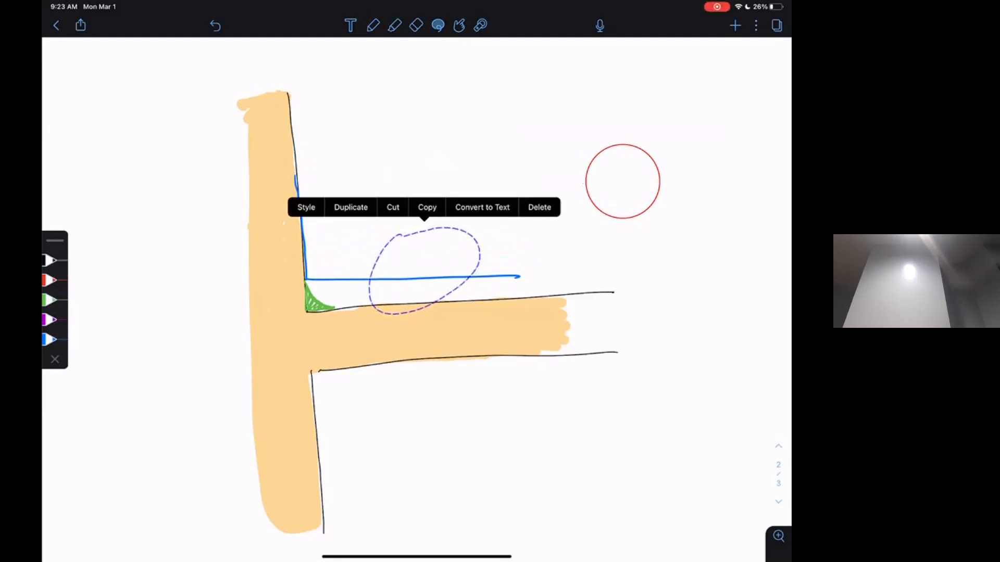
pyautogui.click(443, 259)
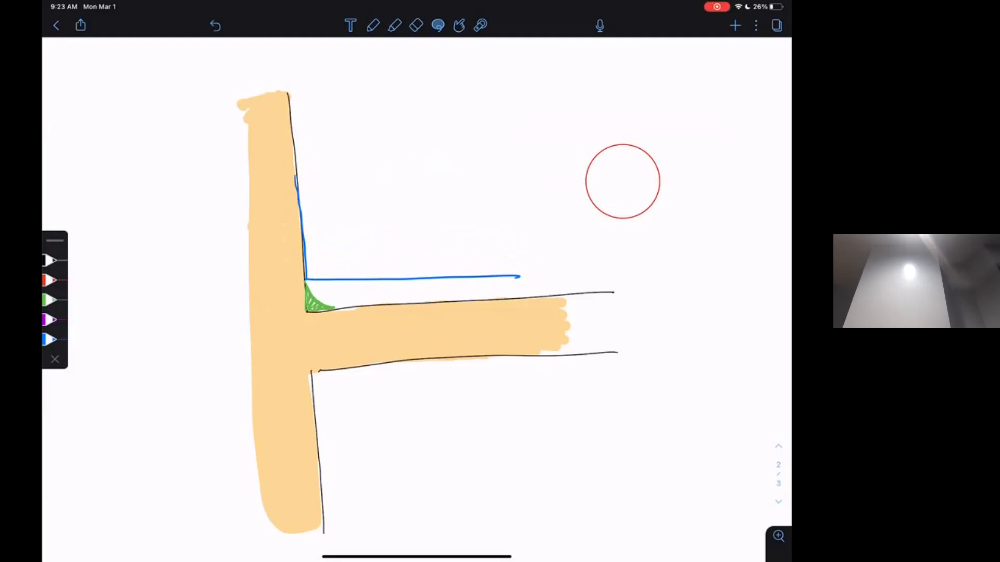
# Raise the blue L-shaped line again and place the red circle back on the horizontal arm's upper edge
pyautogui.moveTo(411, 242)
pyautogui.mouseDown()
pyautogui.moveTo(403, 245)
pyautogui.moveTo(412, 198)
pyautogui.mouseUp()
pyautogui.moveTo(640, 137)
pyautogui.mouseDown()
pyautogui.moveTo(577, 203)
pyautogui.moveTo(640, 139)
pyautogui.mouseUp()
pyautogui.moveTo(622, 182)
pyautogui.mouseDown()
pyautogui.moveTo(495, 239)
pyautogui.moveTo(342, 254)
pyautogui.moveTo(342, 310)
pyautogui.moveTo(341, 269)
pyautogui.moveTo(424, 263)
pyautogui.moveTo(346, 286)
pyautogui.moveTo(342, 296)
pyautogui.moveTo(341, 269)
pyautogui.moveTo(411, 265)
pyautogui.mouseUp()
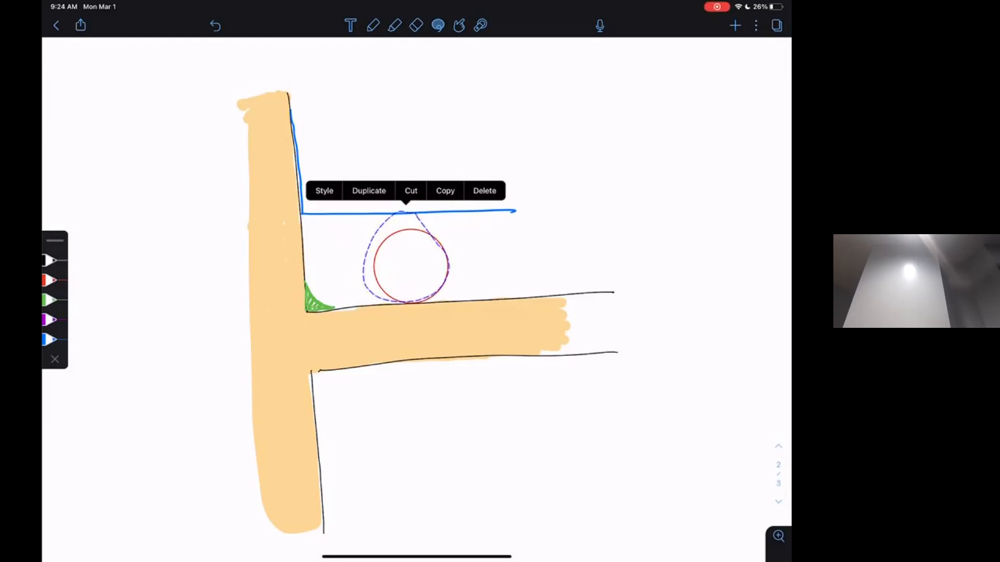
# Centre the red circle on the joint's upper inside corner and mark that corner with a red dot
pyautogui.moveTo(411, 266)
pyautogui.mouseDown()
pyautogui.moveTo(315, 300)
pyautogui.moveTo(323, 288)
pyautogui.moveTo(308, 305)
pyautogui.mouseUp()
pyautogui.click(54, 281)
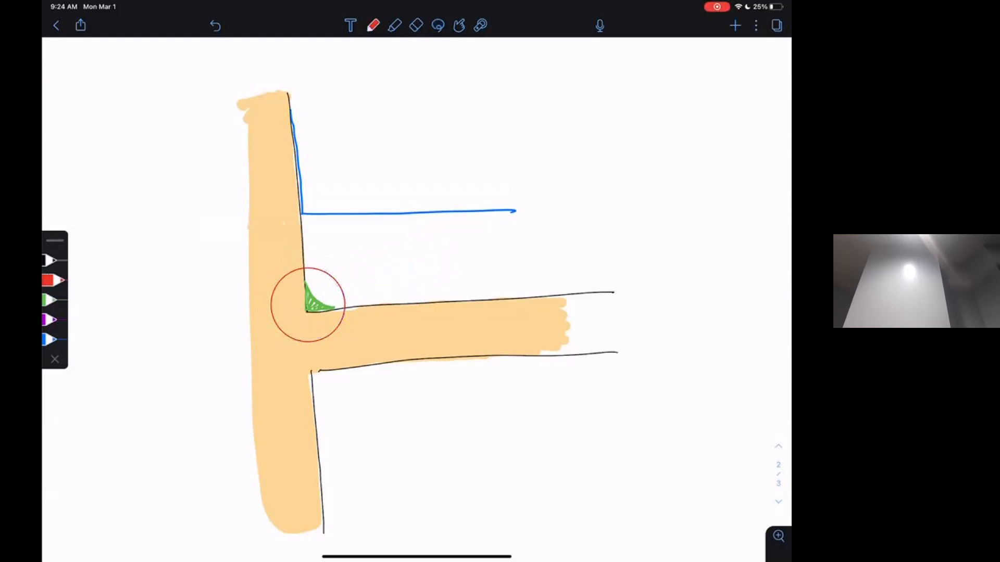
pyautogui.click(308, 310)
# Trace a purple outline down the upright, around the circle inside the wood and along the arm, with a dotted line across the opening
pyautogui.click(50, 319)
pyautogui.moveTo(291, 117)
pyautogui.mouseDown()
pyautogui.moveTo(304, 258)
pyautogui.moveTo(276, 284)
pyautogui.moveTo(279, 326)
pyautogui.moveTo(316, 340)
pyautogui.moveTo(344, 305)
pyautogui.moveTo(508, 301)
pyautogui.mouseUp()
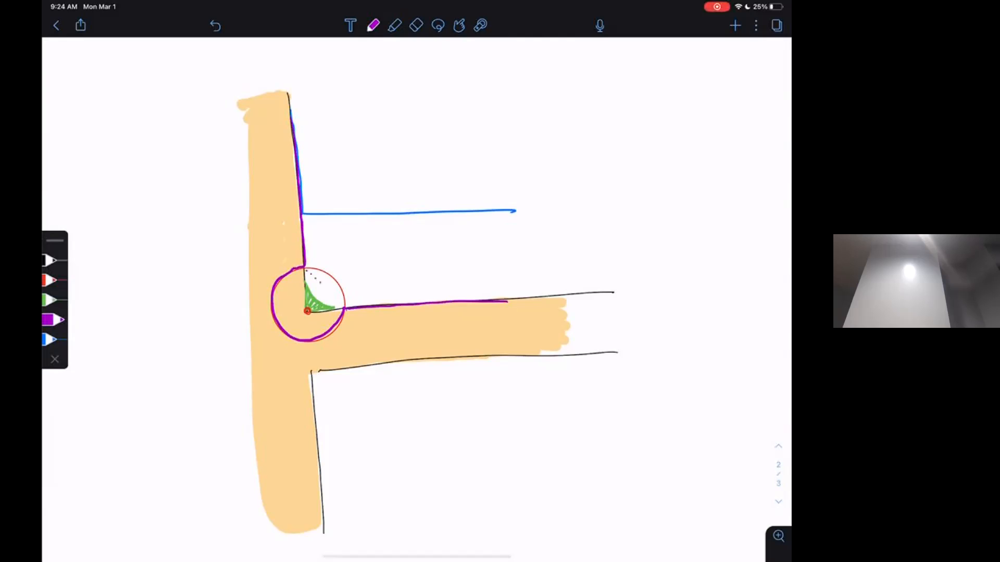
pyautogui.click(338, 299)
pyautogui.click(342, 304)
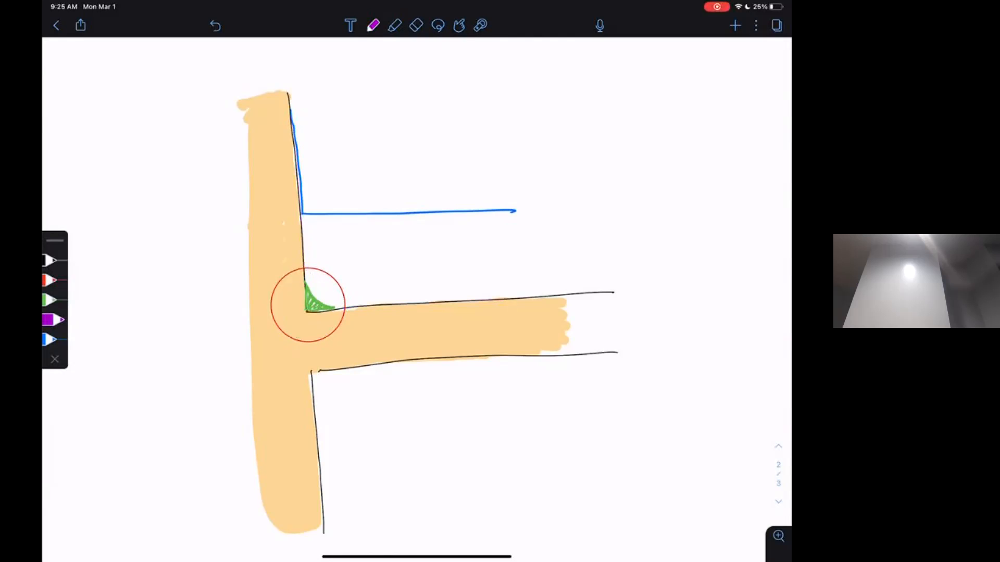
# Shift the red circle diagonally outward until its edge passes near the inside corner, and draw a purple dashed line across its opening
pyautogui.click(438, 25)
pyautogui.moveTo(326, 253)
pyautogui.mouseDown()
pyautogui.moveTo(317, 270)
pyautogui.moveTo(347, 273)
pyautogui.moveTo(327, 254)
pyautogui.moveTo(354, 248)
pyautogui.mouseUp()
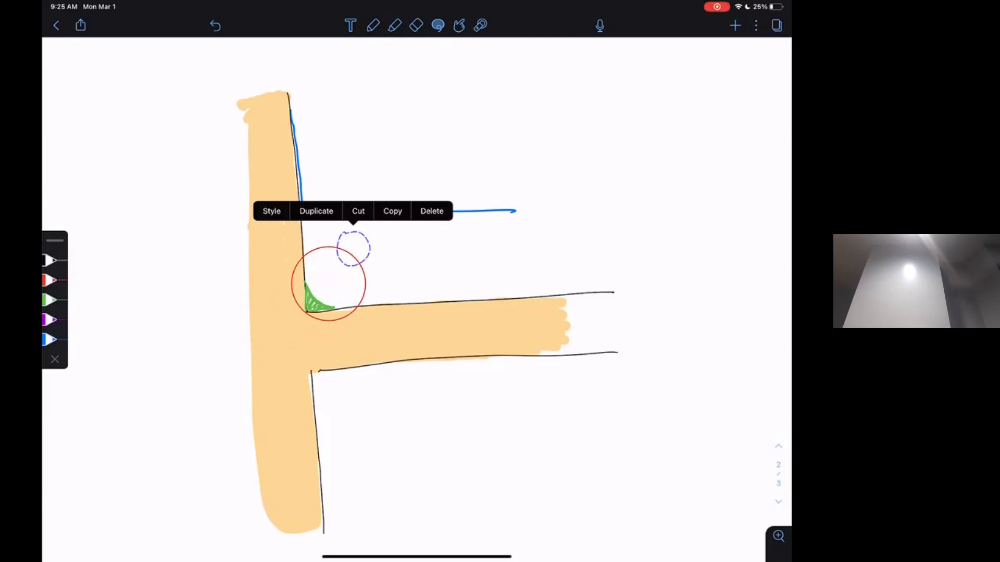
pyautogui.click(54, 320)
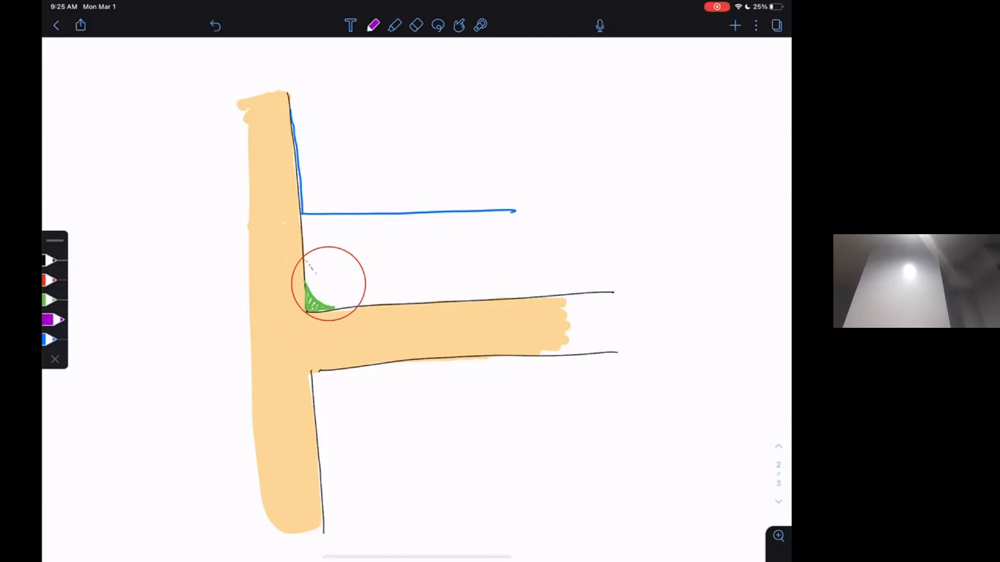
pyautogui.moveTo(328, 286); pyautogui.dragTo(346, 299)
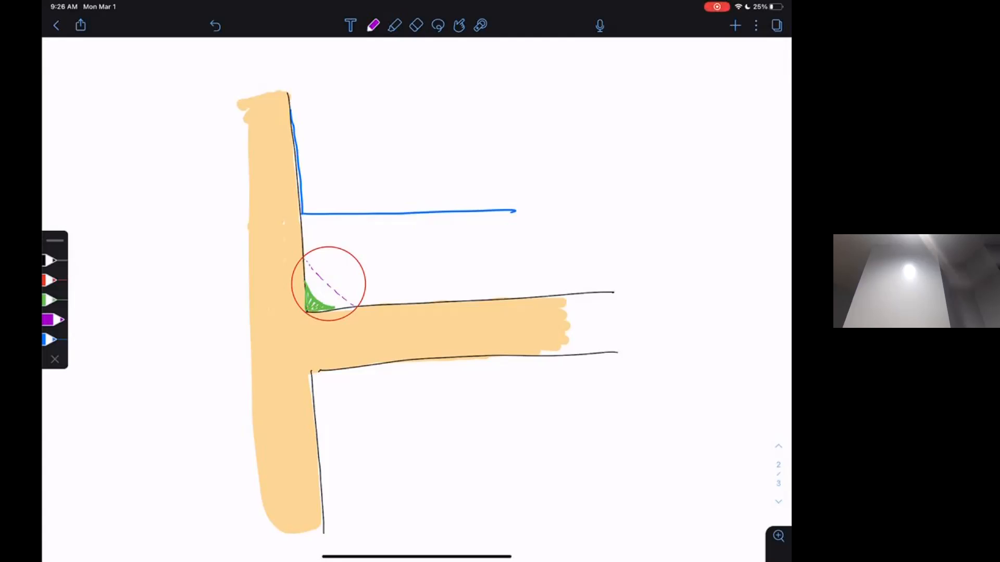
# Mark the joint's upper inside corner with a red dot and nudge the red circle so its edge meets that corner
pyautogui.click(49, 280)
pyautogui.click(307, 314)
pyautogui.click(438, 25)
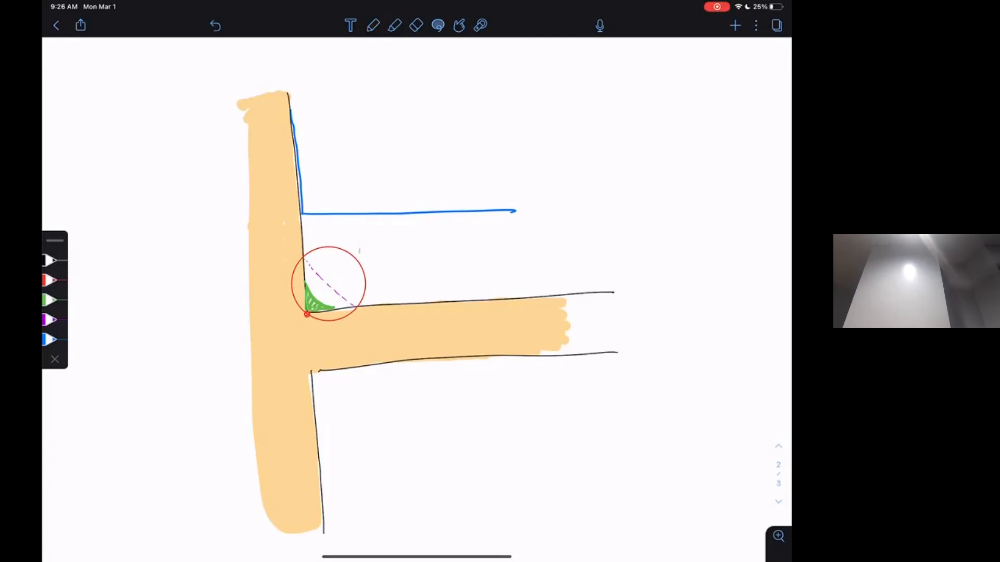
pyautogui.click(355, 258)
pyautogui.moveTo(328, 284)
pyautogui.mouseDown()
pyautogui.moveTo(344, 311)
pyautogui.moveTo(337, 290)
pyautogui.moveTo(308, 279)
pyautogui.moveTo(339, 292)
pyautogui.moveTo(342, 311)
pyautogui.moveTo(329, 284)
pyautogui.mouseUp()
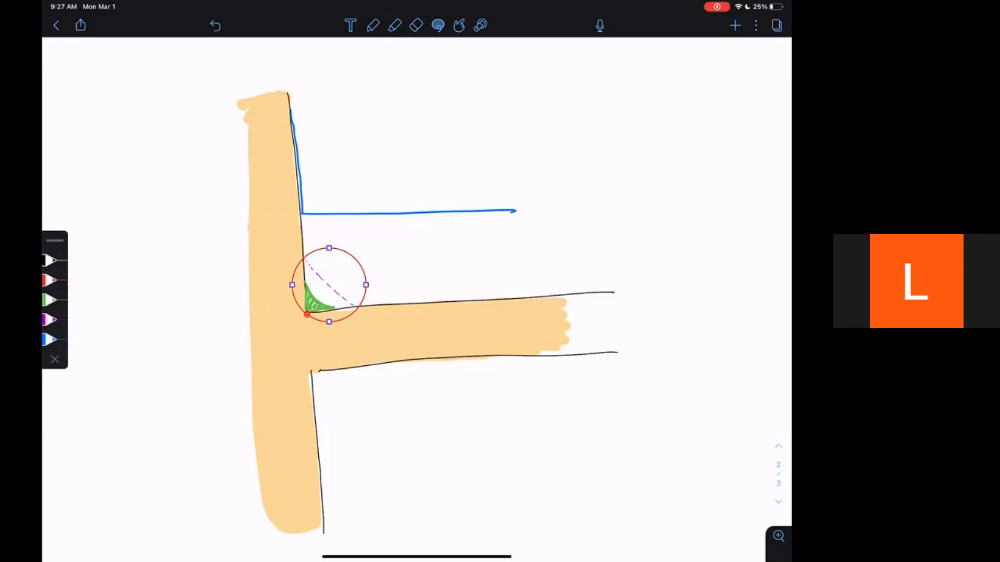
# Draw a red radius from the inside corner to a dot at the circle's centre and add equal-length tick marks to both halves of the dashed line
pyautogui.click(49, 280)
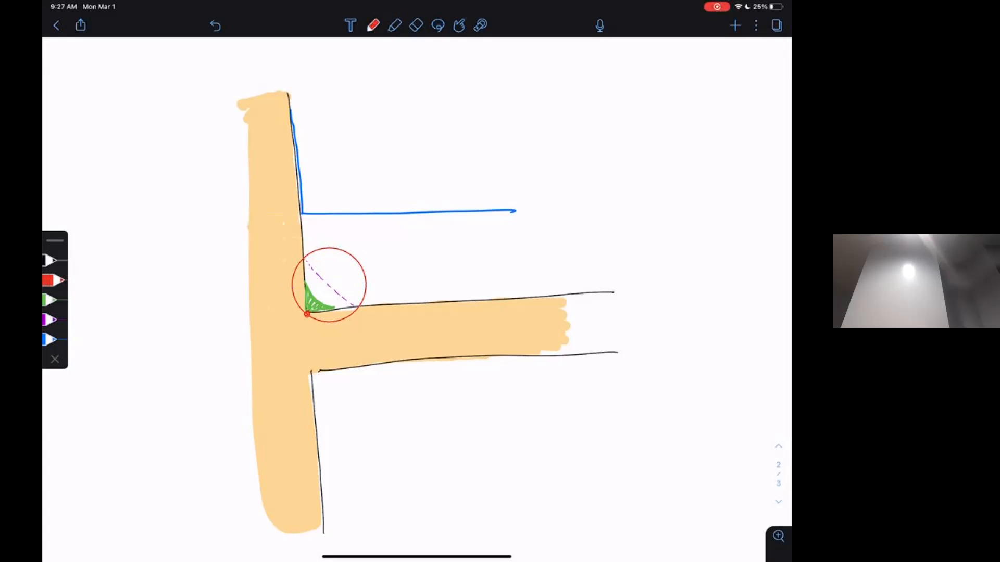
pyautogui.moveTo(307, 313); pyautogui.dragTo(328, 283)
pyautogui.click(328, 282)
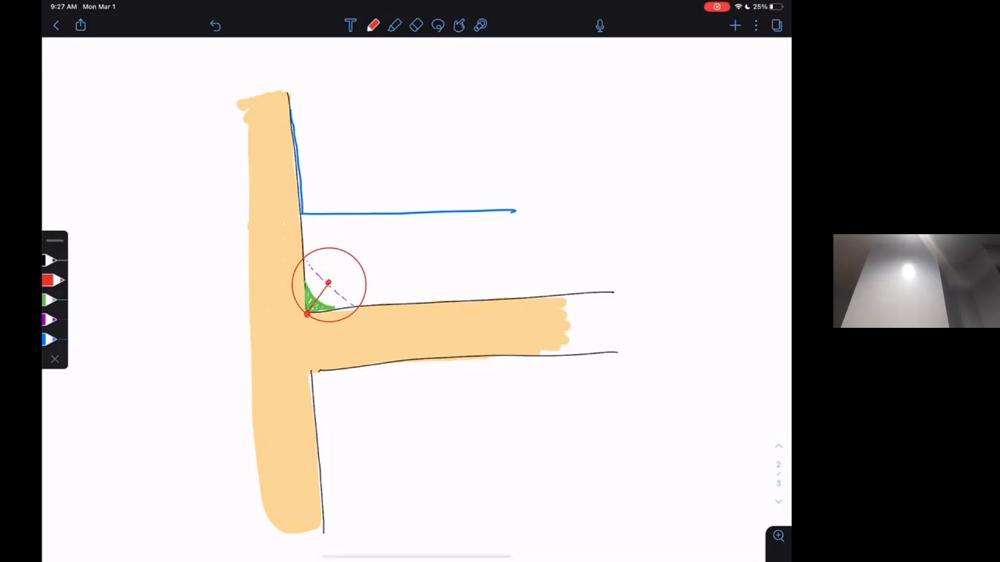
pyautogui.moveTo(310, 264); pyautogui.dragTo(341, 302)
pyautogui.moveTo(342, 290); pyautogui.dragTo(346, 301)
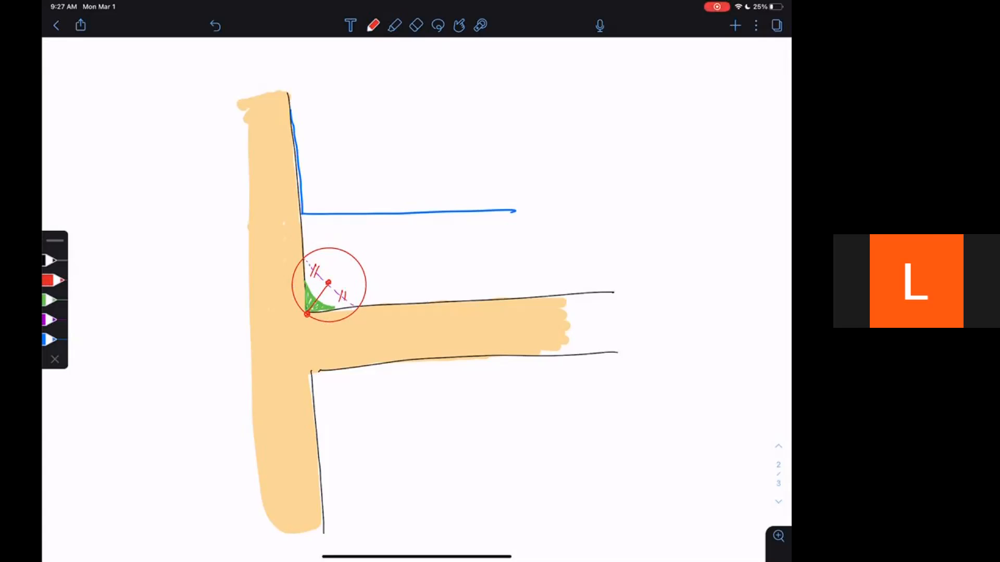
# Erase the radius, tick marks and dashed line inside the circle, and move the circle tangent to the upright and the horizontal arm
pyautogui.click(416, 25)
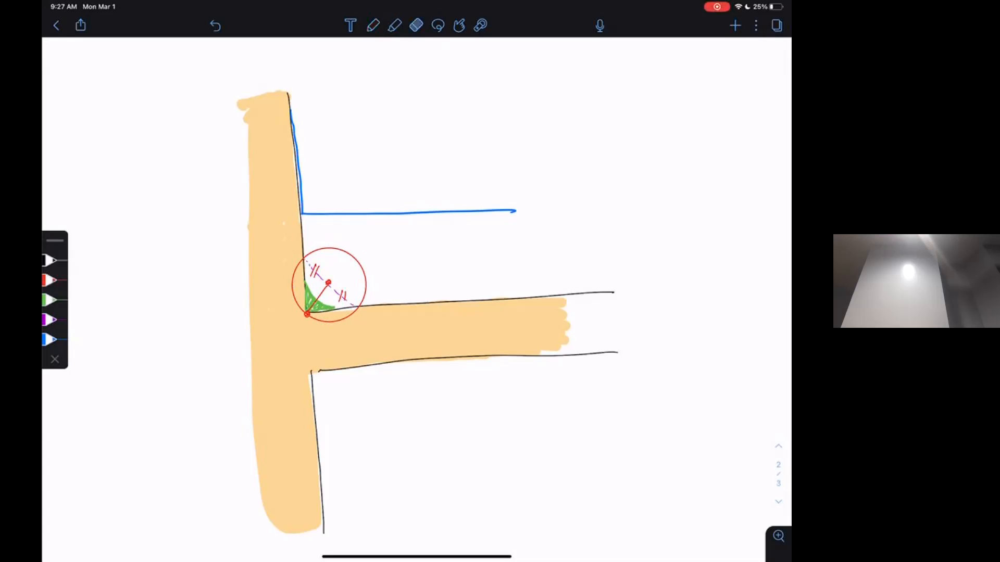
pyautogui.moveTo(319, 268)
pyautogui.mouseDown()
pyautogui.moveTo(311, 275)
pyautogui.moveTo(343, 297)
pyautogui.moveTo(328, 286)
pyautogui.mouseUp()
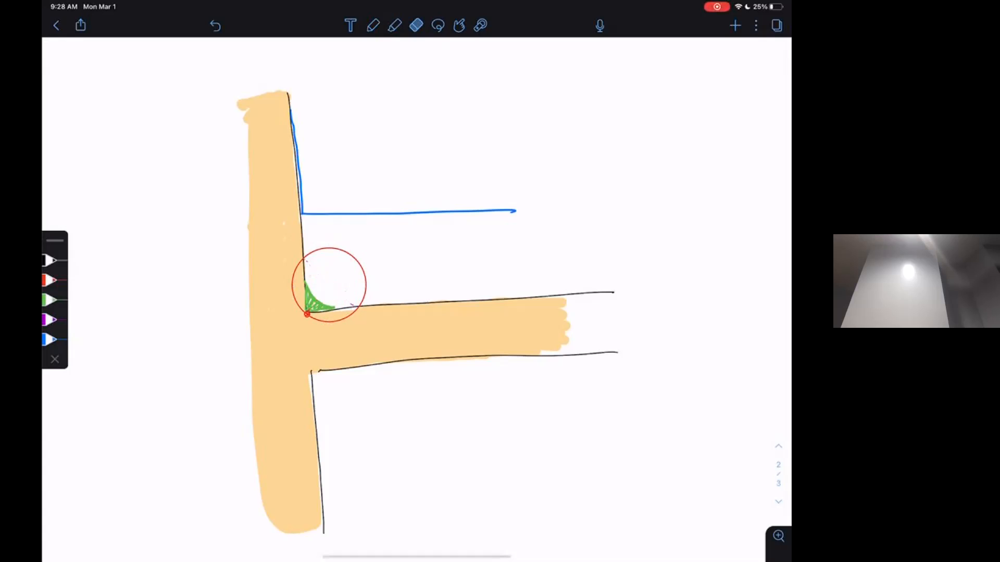
pyautogui.click(49, 281)
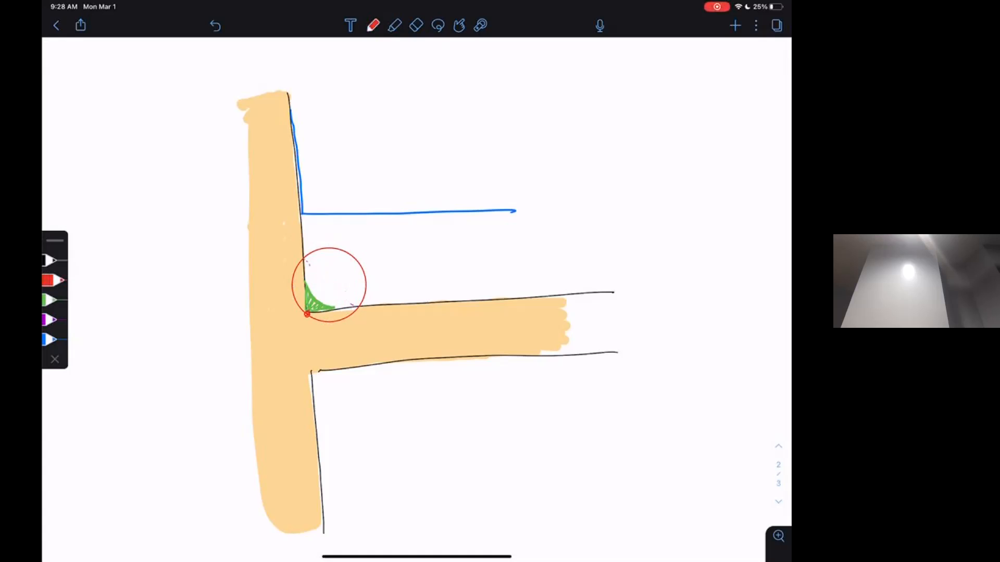
pyautogui.click(438, 25)
pyautogui.moveTo(360, 238)
pyautogui.mouseDown()
pyautogui.moveTo(329, 271)
pyautogui.moveTo(375, 244)
pyautogui.moveTo(366, 246)
pyautogui.mouseUp()
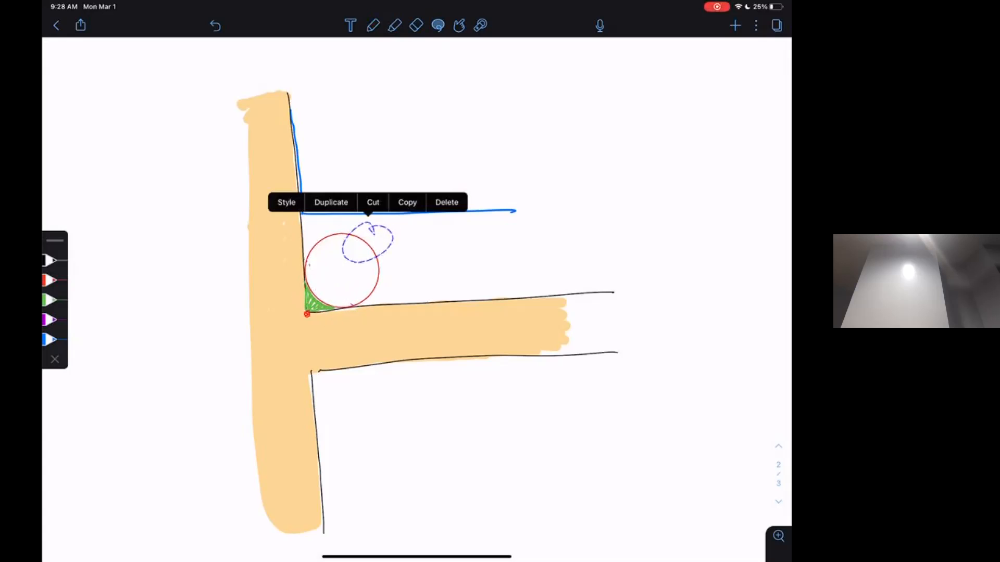
pyautogui.click(456, 187)
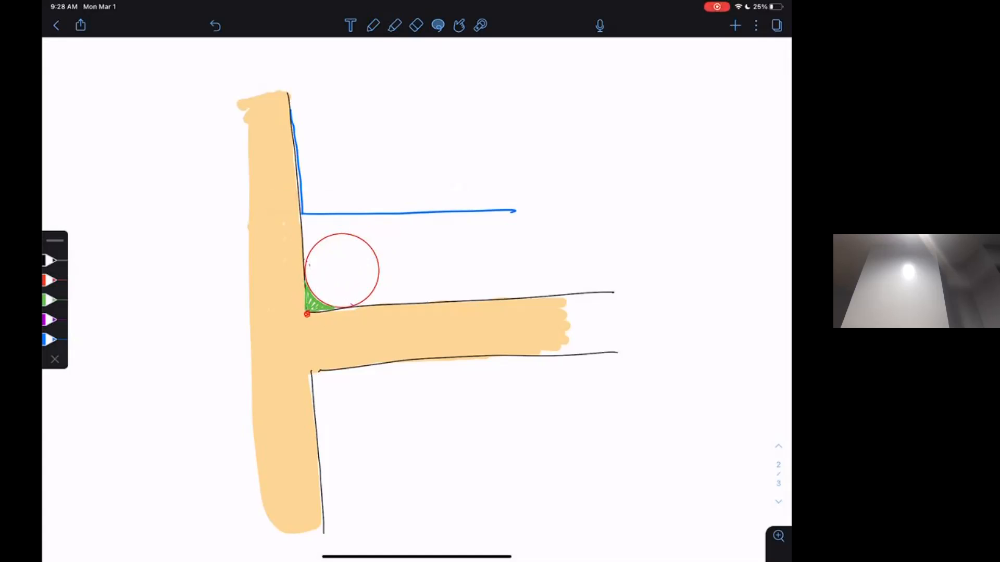
# Mark the circle's centre in red, draw a dashed line to the inside corner and place a blue dot midway along it
pyautogui.click(51, 280)
pyautogui.click(340, 269)
pyautogui.click(341, 270)
pyautogui.click(49, 339)
pyautogui.click(330, 287)
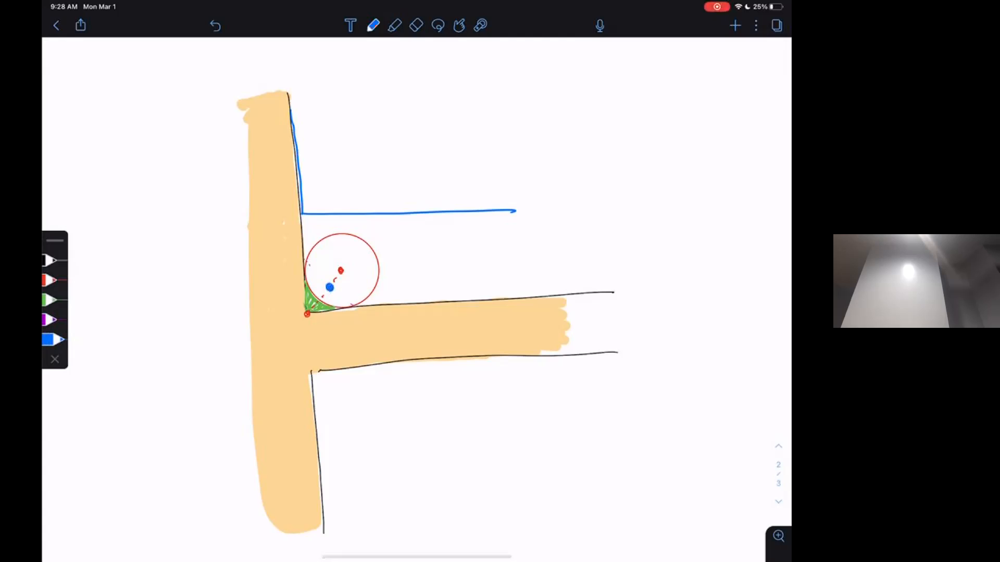
pyautogui.moveTo(306, 311)
pyautogui.mouseDown()
pyautogui.moveTo(292, 291)
pyautogui.moveTo(302, 264)
pyautogui.moveTo(349, 259)
pyautogui.moveTo(363, 312)
pyautogui.moveTo(310, 316)
pyautogui.moveTo(344, 324)
pyautogui.moveTo(364, 285)
pyautogui.moveTo(326, 252)
pyautogui.moveTo(296, 269)
pyautogui.moveTo(291, 297)
pyautogui.moveTo(304, 314)
pyautogui.moveTo(303, 259)
pyautogui.moveTo(336, 292)
pyautogui.mouseUp()
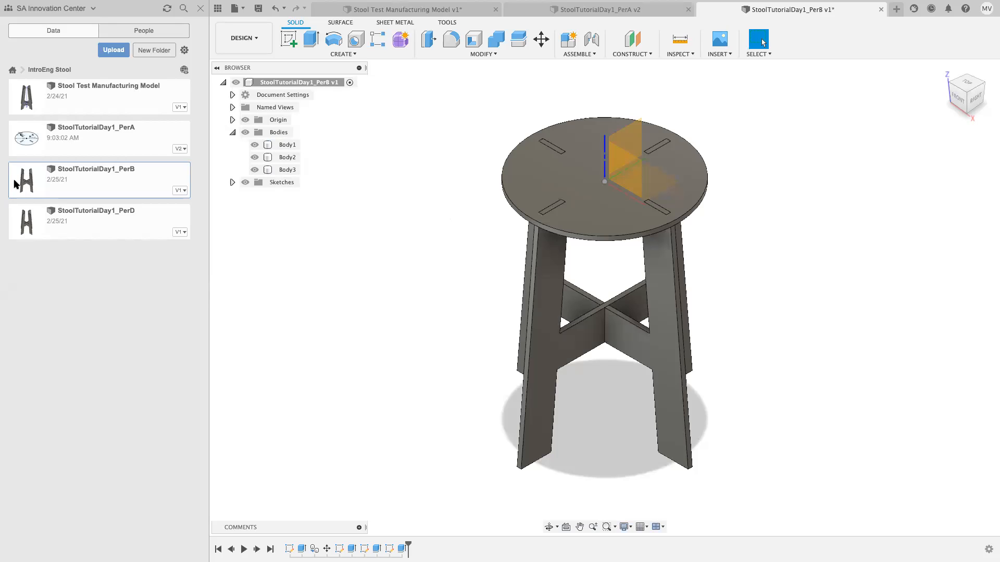
# Switch to Fusion 360, open the stool seat's sketch for editing and hide all bodies to expose a slot's outer end
pyautogui.click(657, 179)
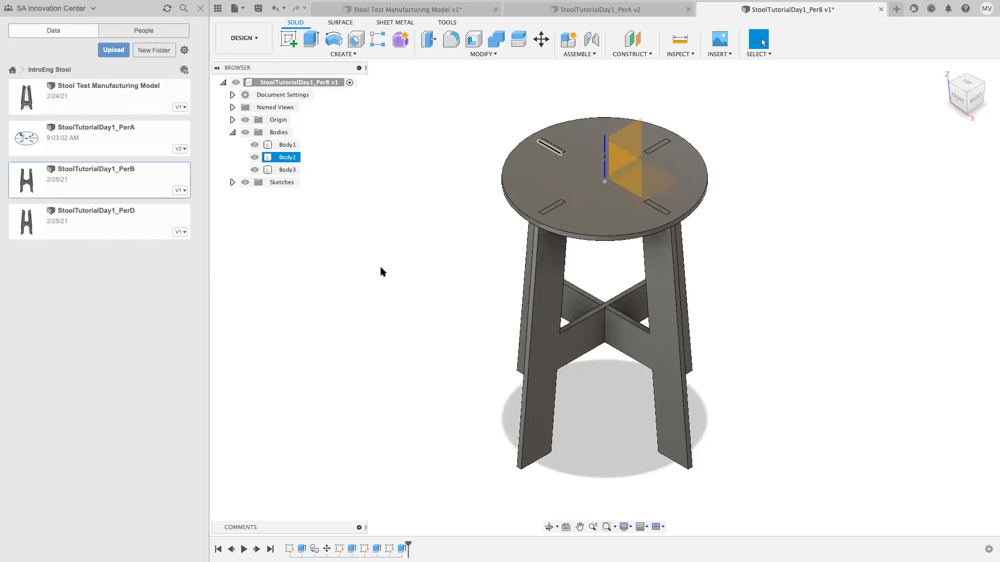
pyautogui.rightClick(388, 549)
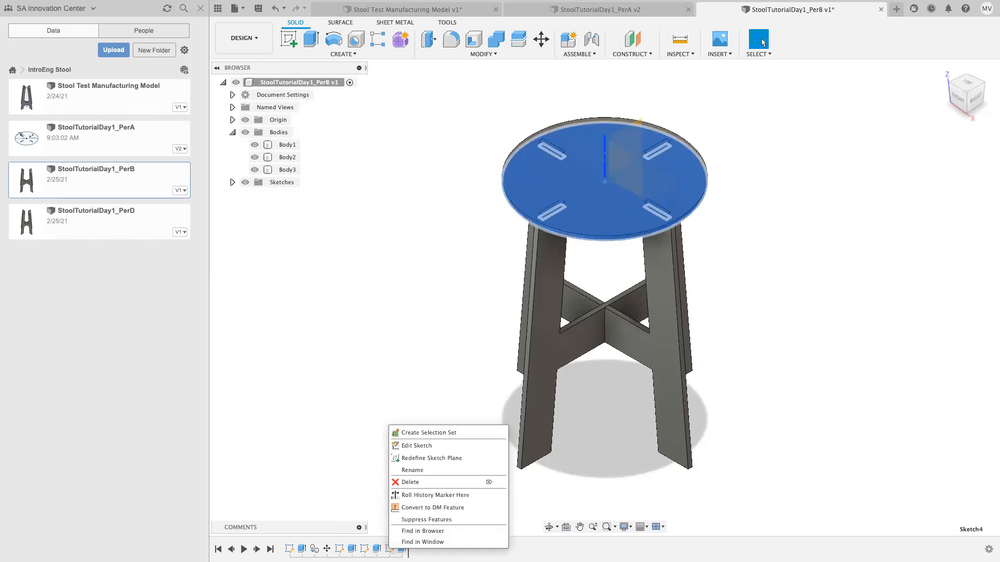
pyautogui.click(420, 446)
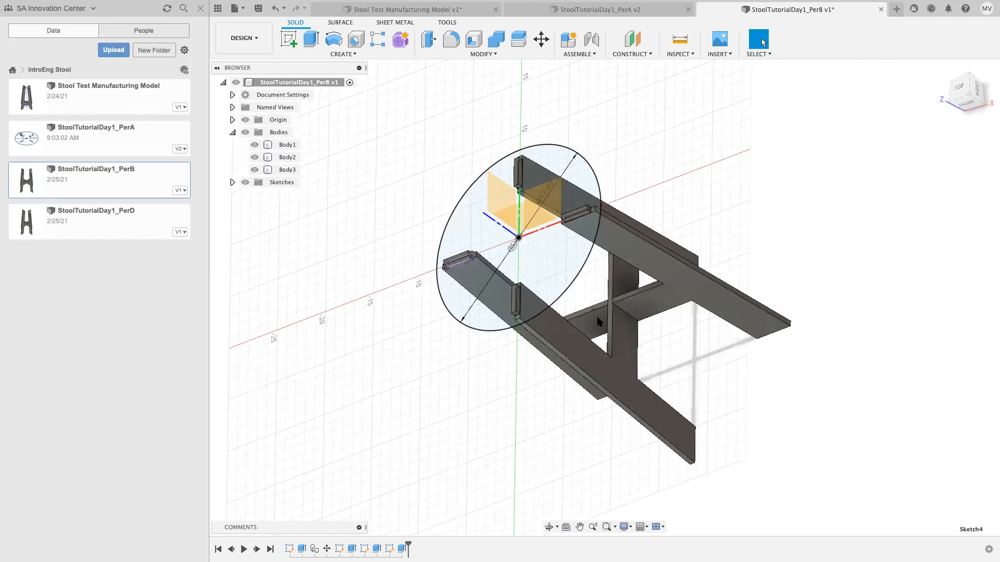
pyautogui.scroll(5, 524, 307)
pyautogui.scroll(3, 524, 307)
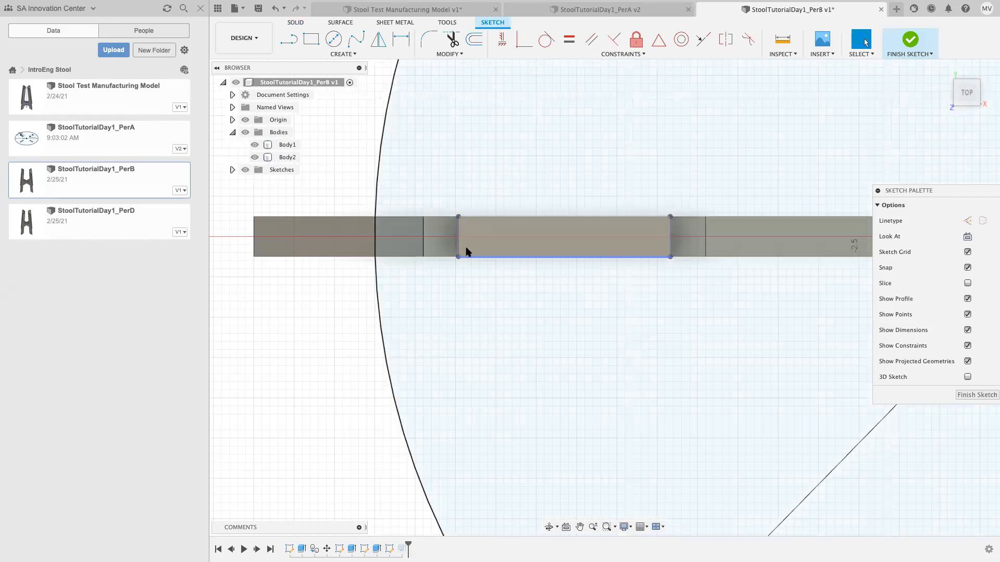
pyautogui.click(245, 133)
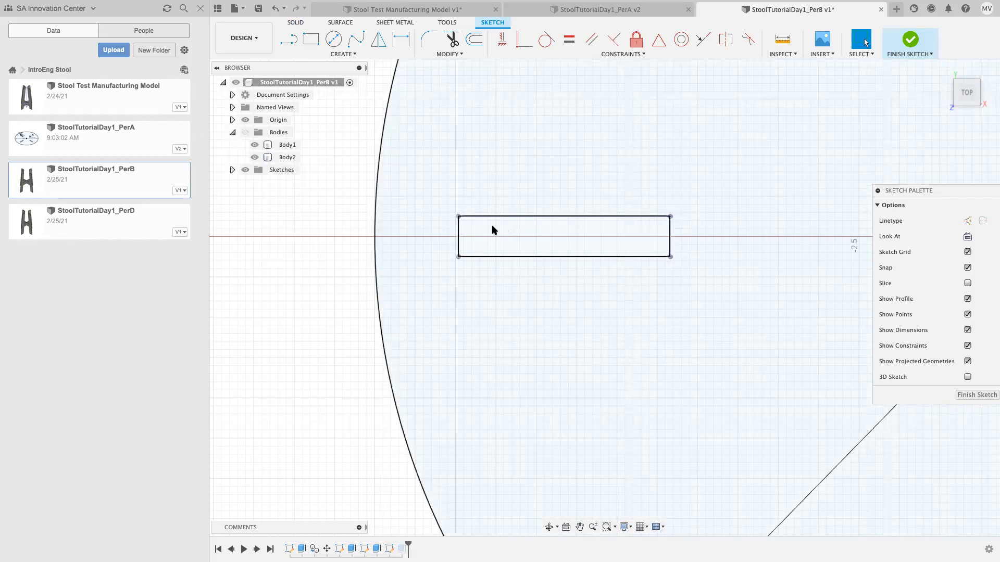
pyautogui.scroll(4, 482, 227)
pyautogui.scroll(4, 482, 228)
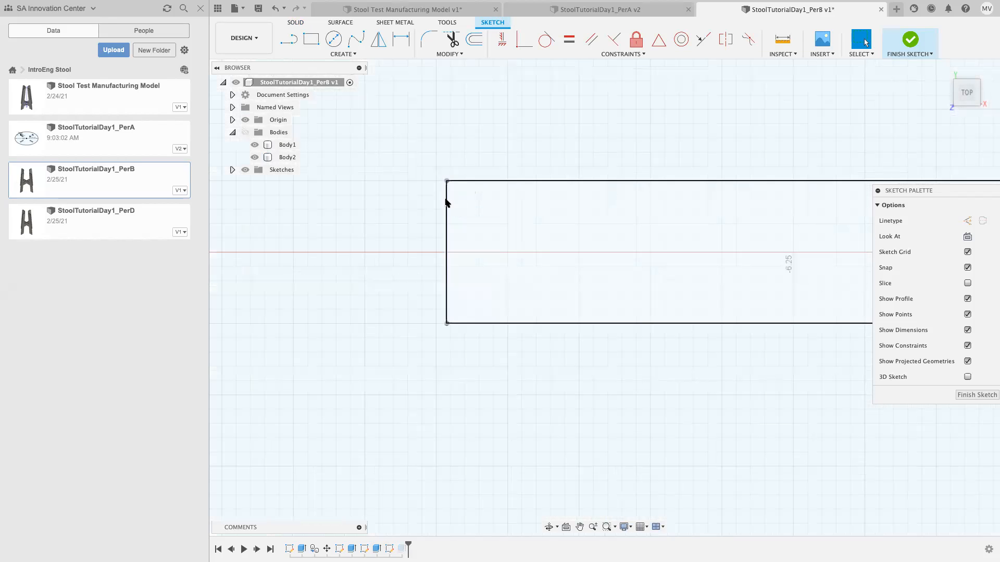
# Add a user parameter named EndMillDiameter in inches with the expression .25
pyautogui.click(349, 54)
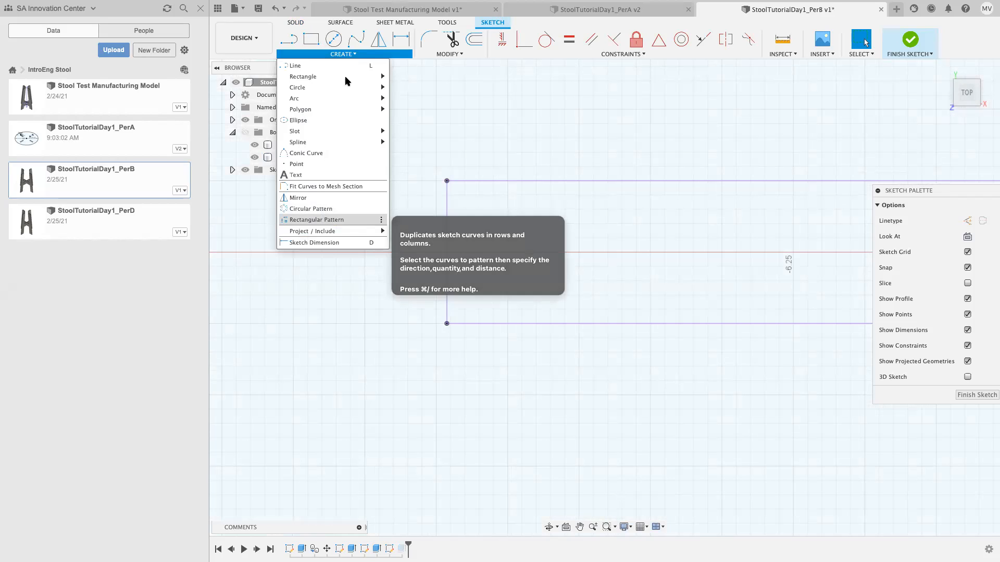
pyautogui.click(447, 54)
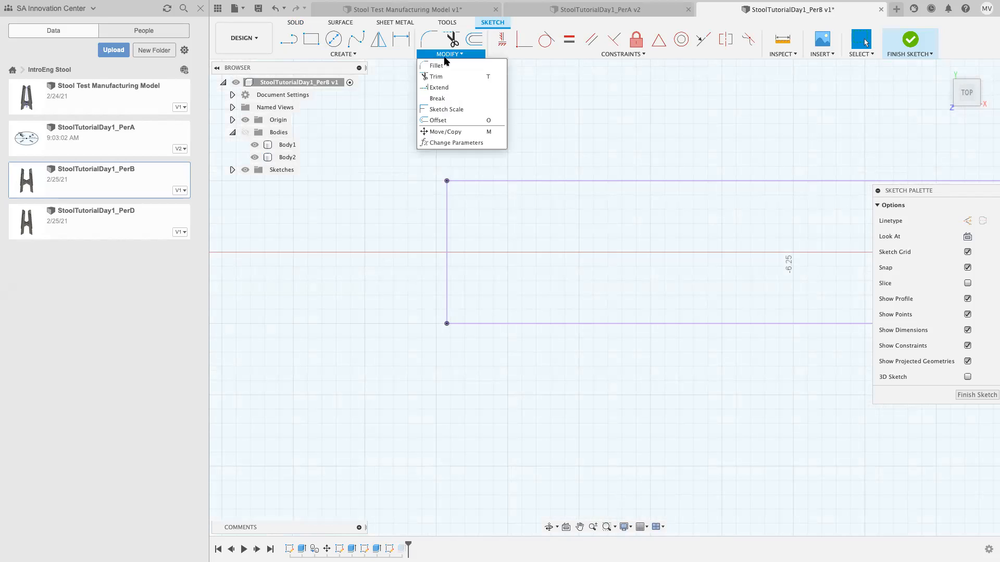
pyautogui.click(455, 143)
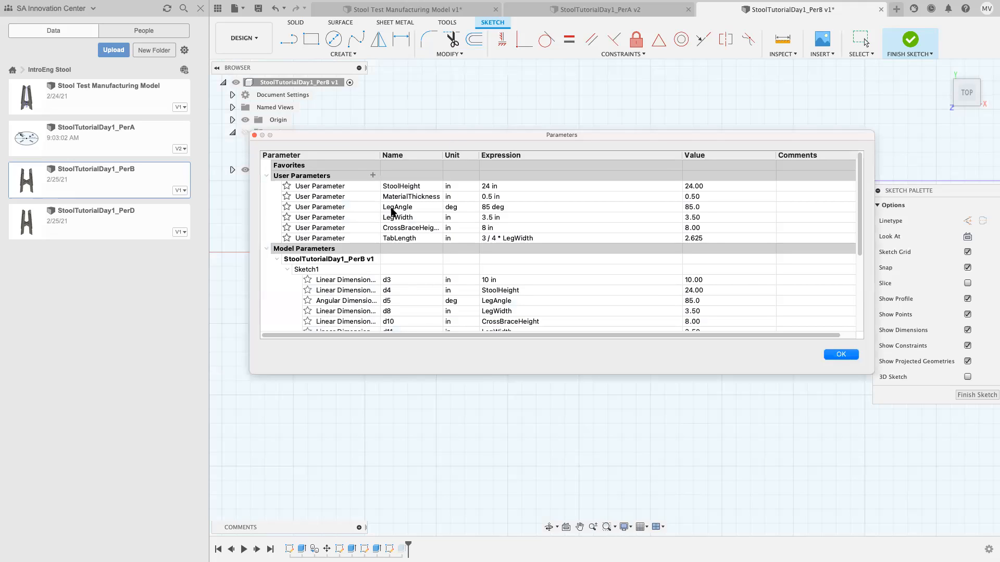
pyautogui.click(373, 175)
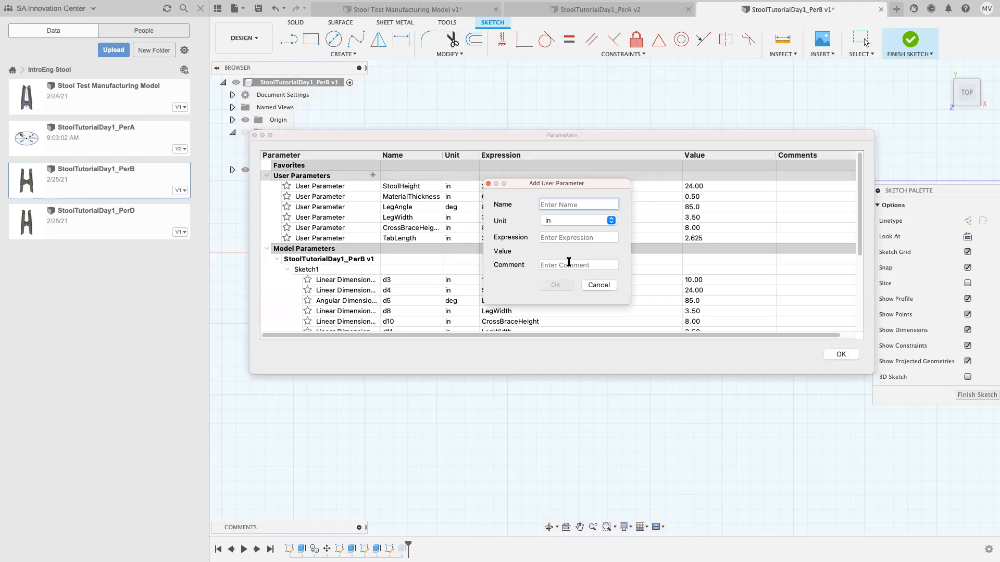
pyautogui.write('EndMillDiameter')
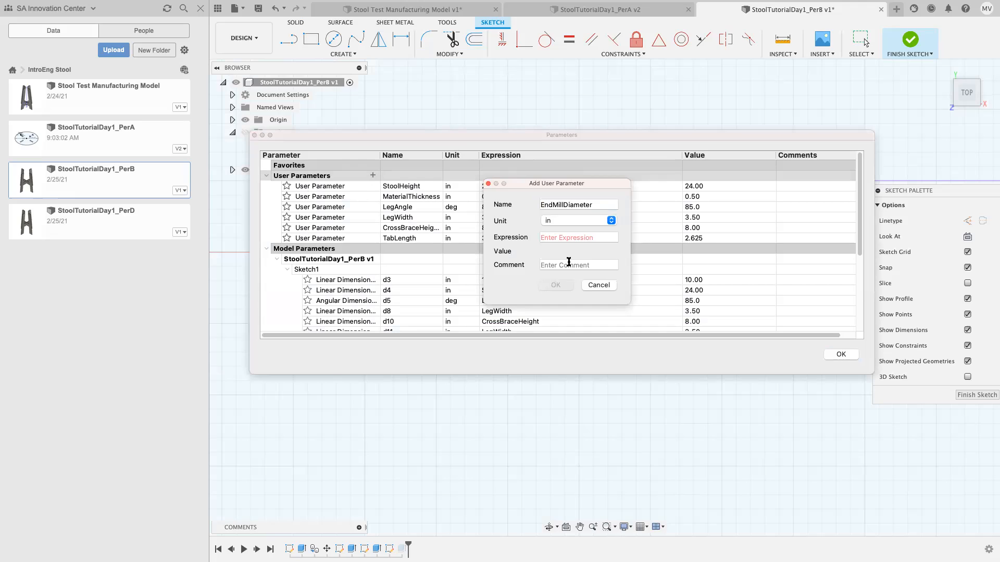
pyautogui.click(554, 238)
pyautogui.write('.25')
pyautogui.press('Return')
pyautogui.click(843, 356)
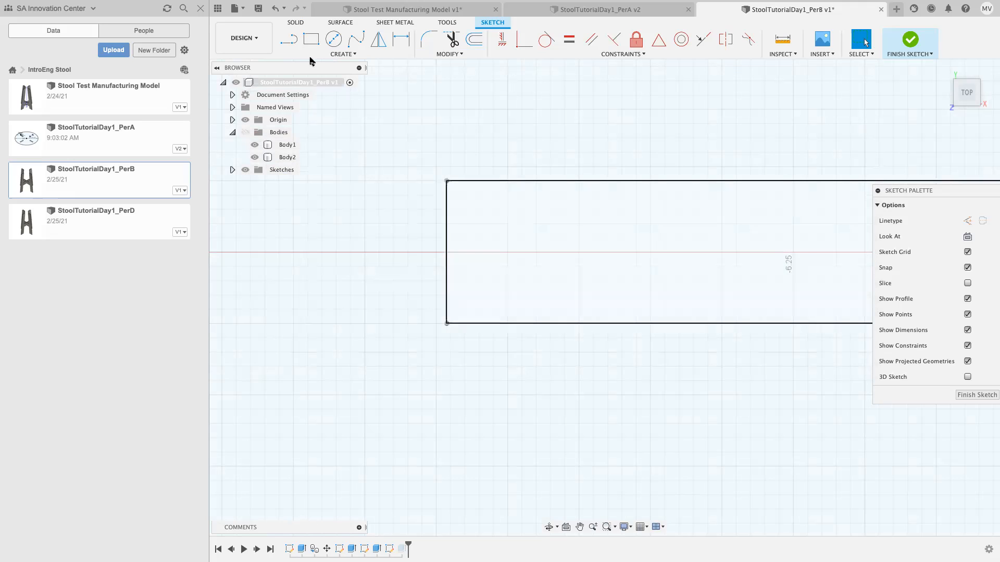
# Draw a 2-Tangent Circle inside the slot's upper outer corner, touching both edges, with a radius of EndMillDiameter/2
pyautogui.click(342, 54)
pyautogui.moveTo(314, 112)
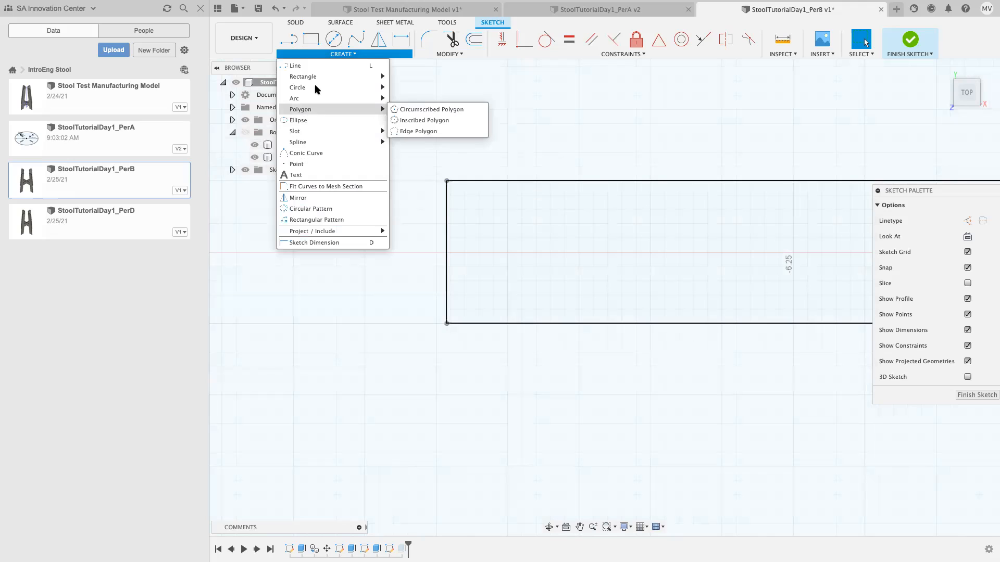
pyautogui.moveTo(317, 87)
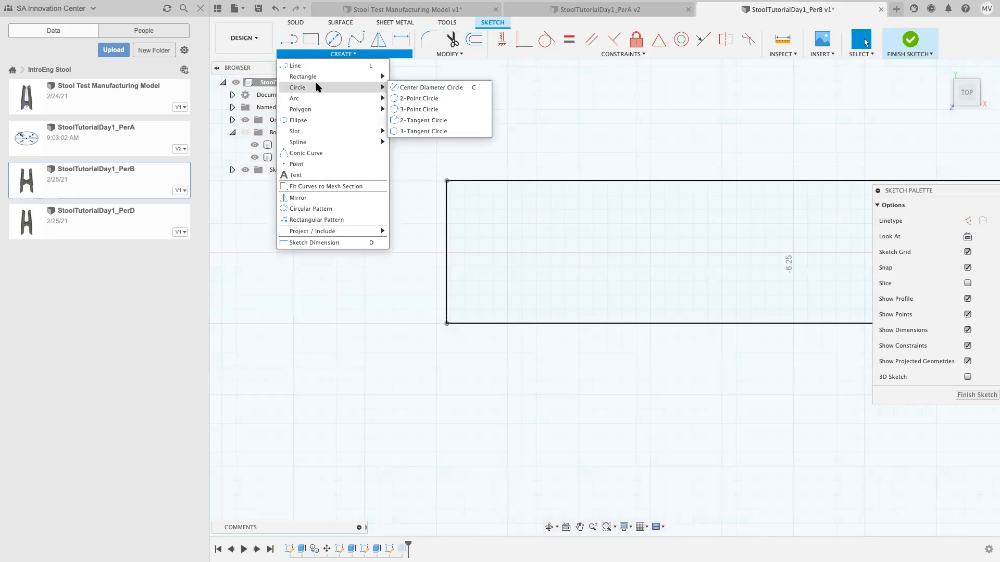
pyautogui.click(415, 123)
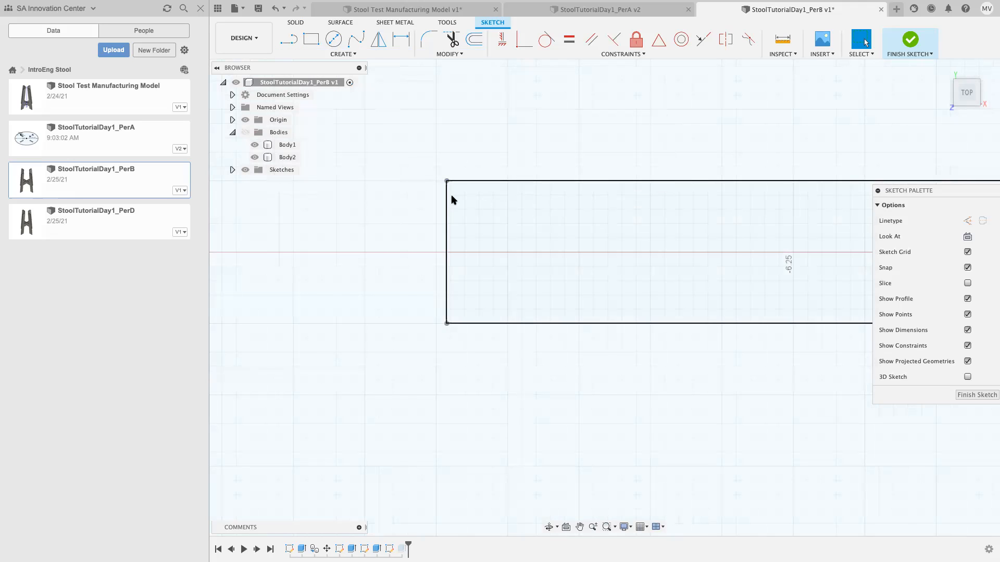
pyautogui.click(495, 182)
pyautogui.click(447, 221)
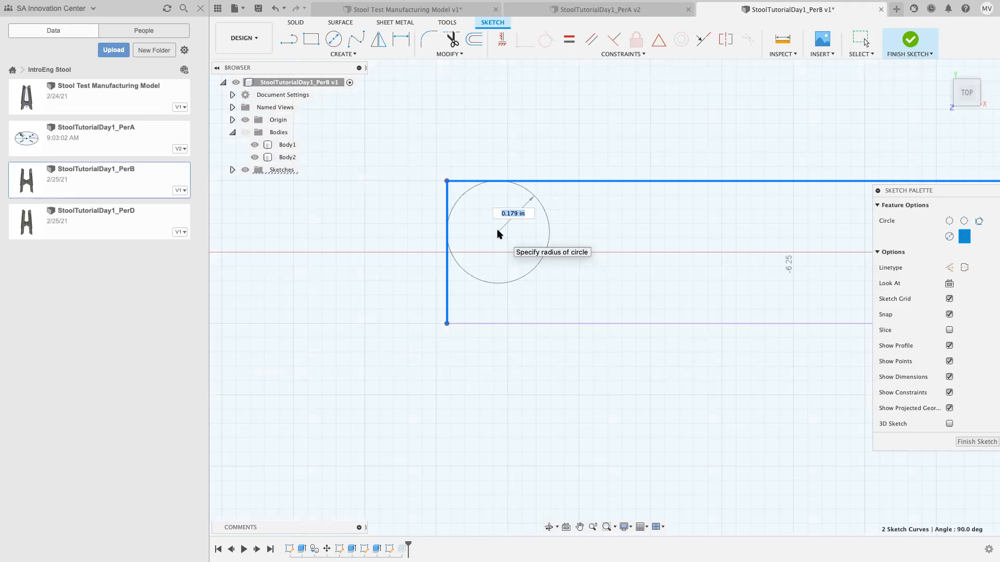
pyautogui.write('end')
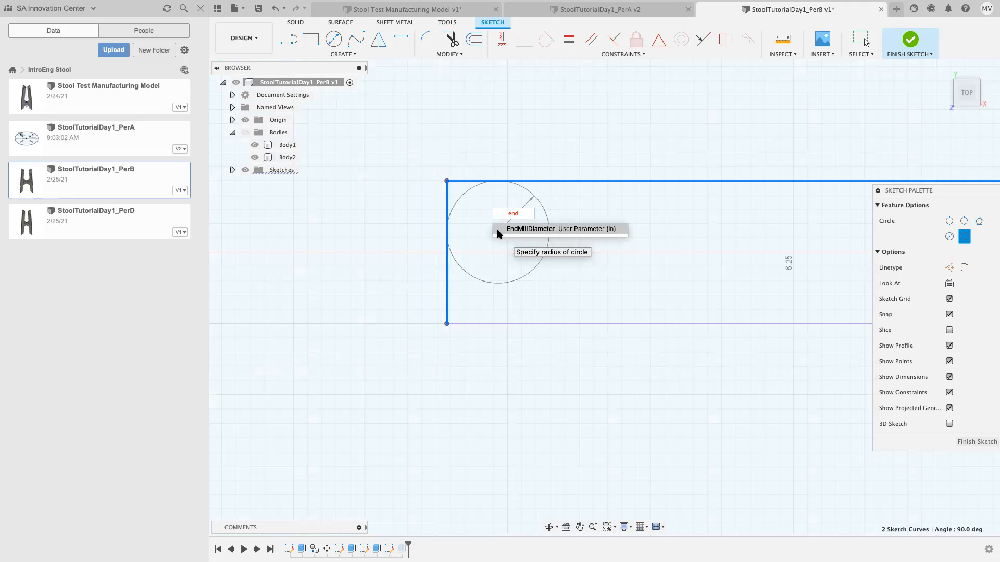
pyautogui.click(530, 229)
pyautogui.write('/2')
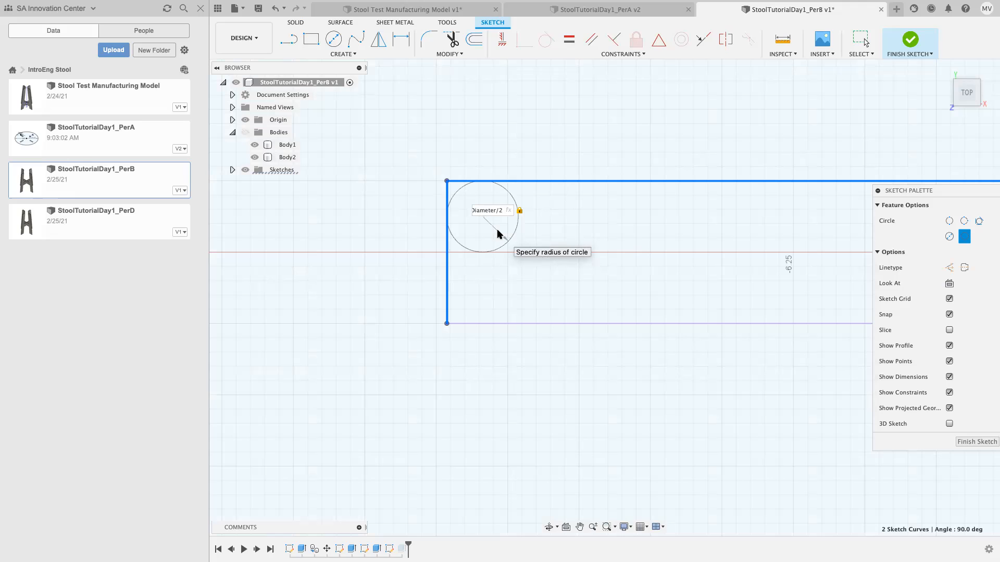
pyautogui.press('Return')
pyautogui.press('Escape')
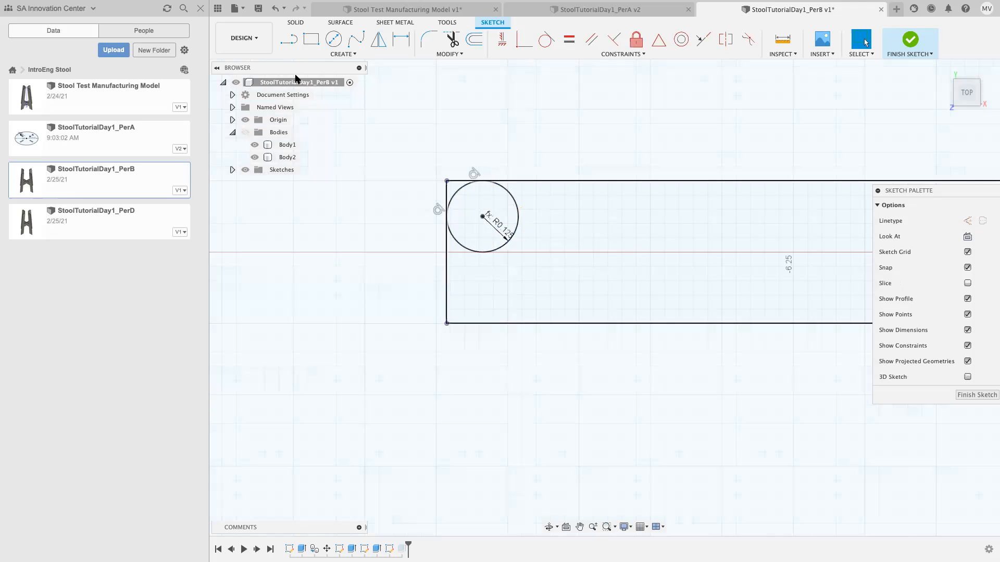
# Draw a line from the circle's centre to the slot corner and convert both the line and the circle to construction geometry
pyautogui.click(285, 39)
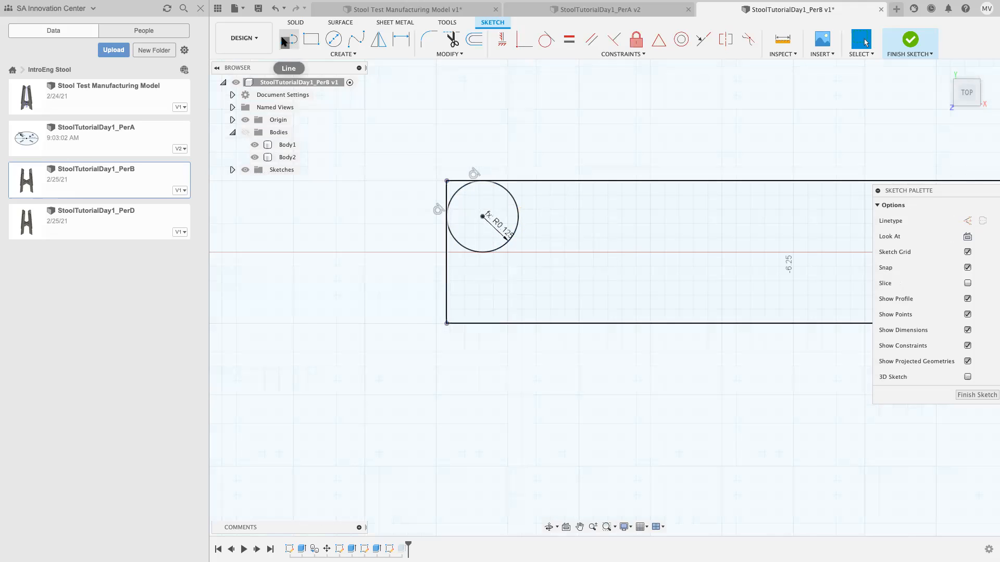
pyautogui.click(482, 216)
pyautogui.click(447, 181)
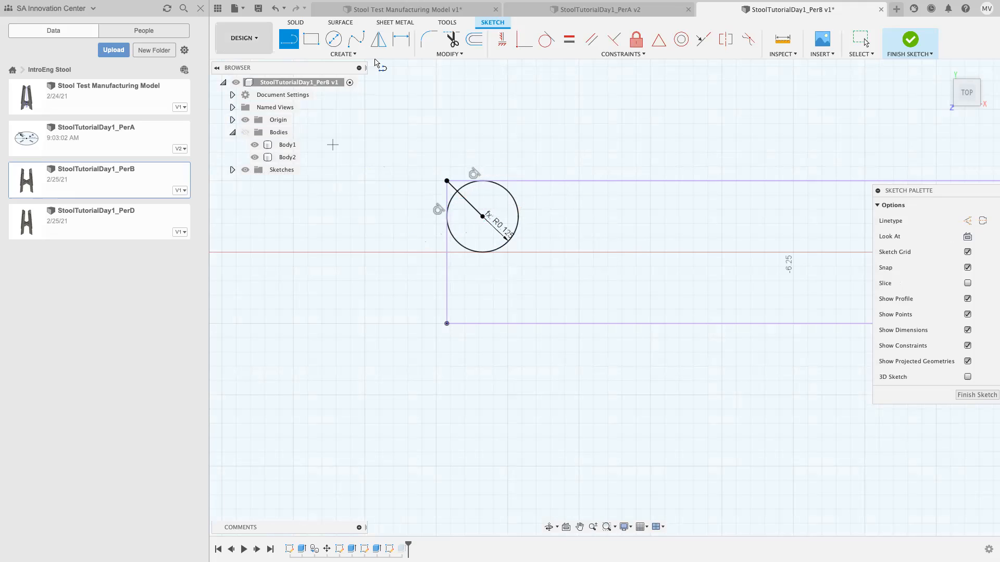
pyautogui.click(860, 40)
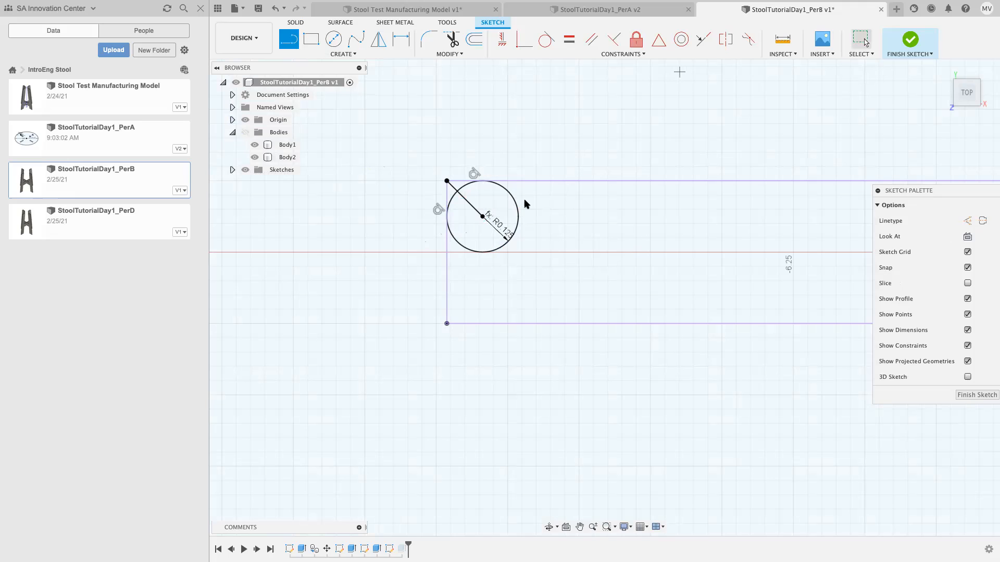
pyautogui.click(515, 211)
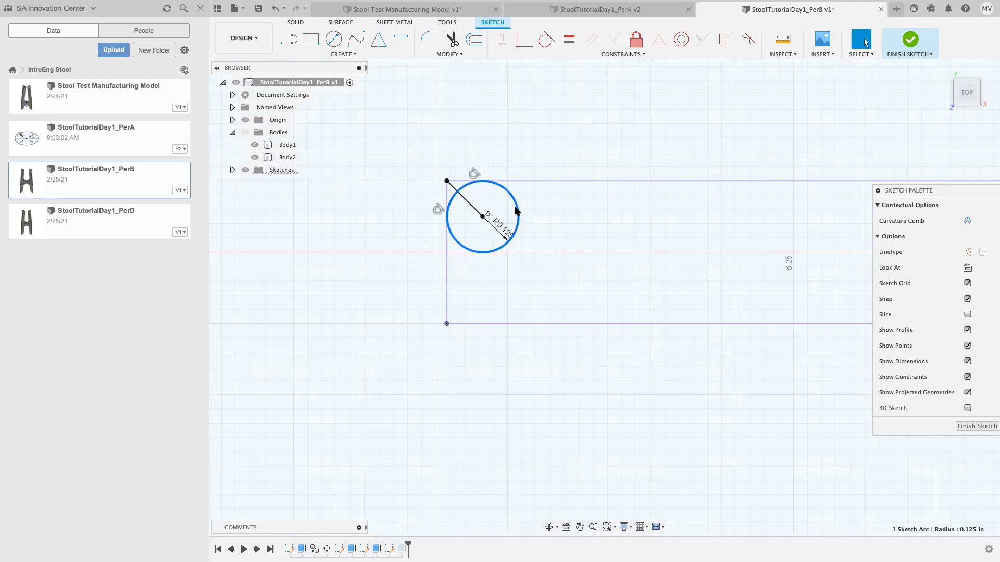
pyautogui.keyDown('shift'); pyautogui.click(471, 207); pyautogui.keyUp('shift')
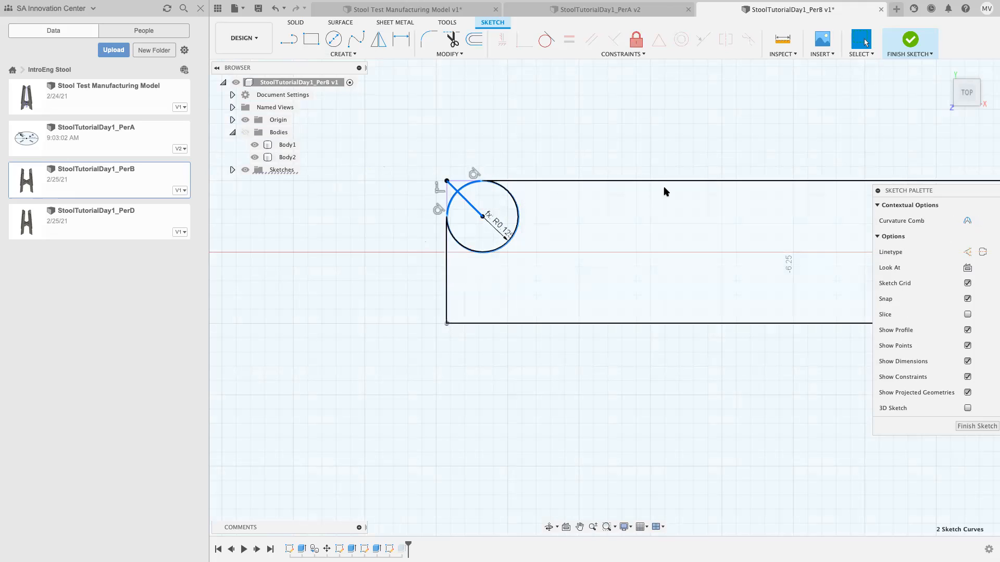
pyautogui.click(966, 252)
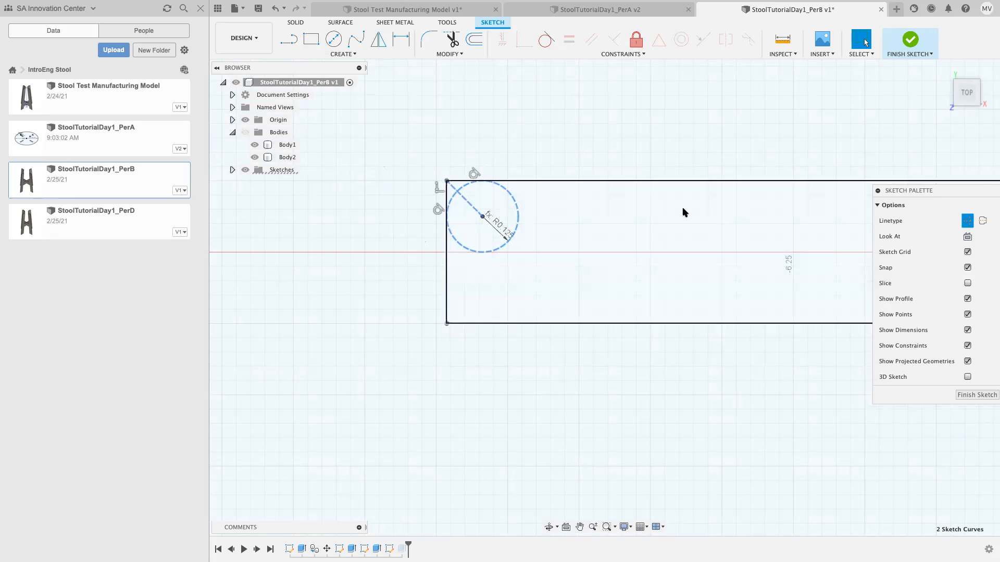
# Draw a centre-diameter circle centred on the diagonal construction line with a diameter of EndMillDiameter
pyautogui.click(334, 39)
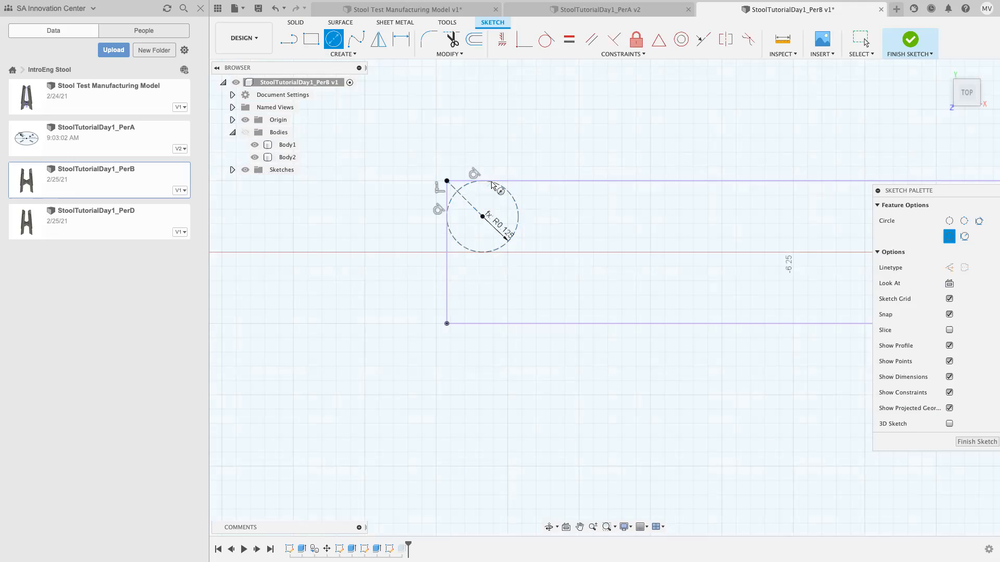
pyautogui.click(469, 203)
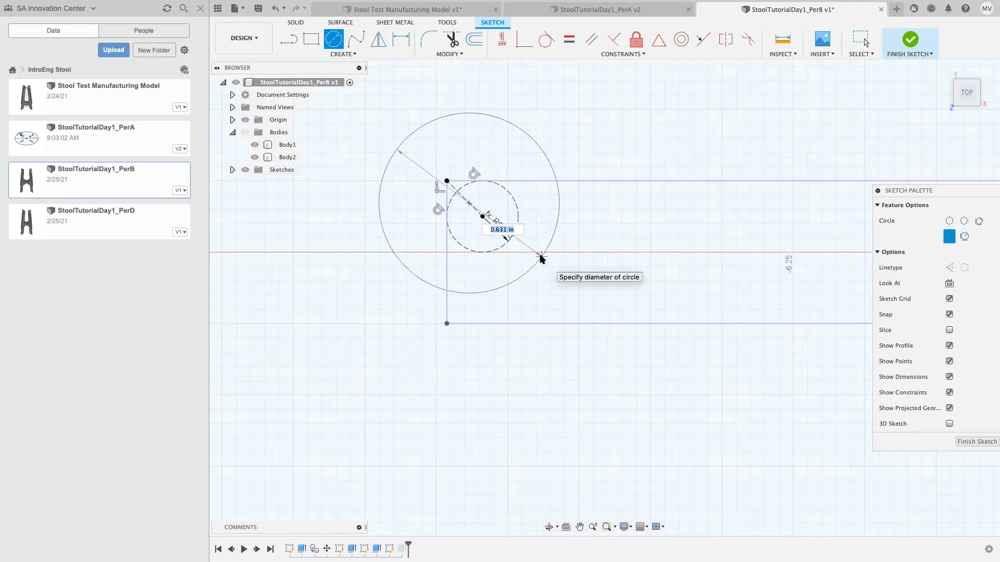
pyautogui.write('end')
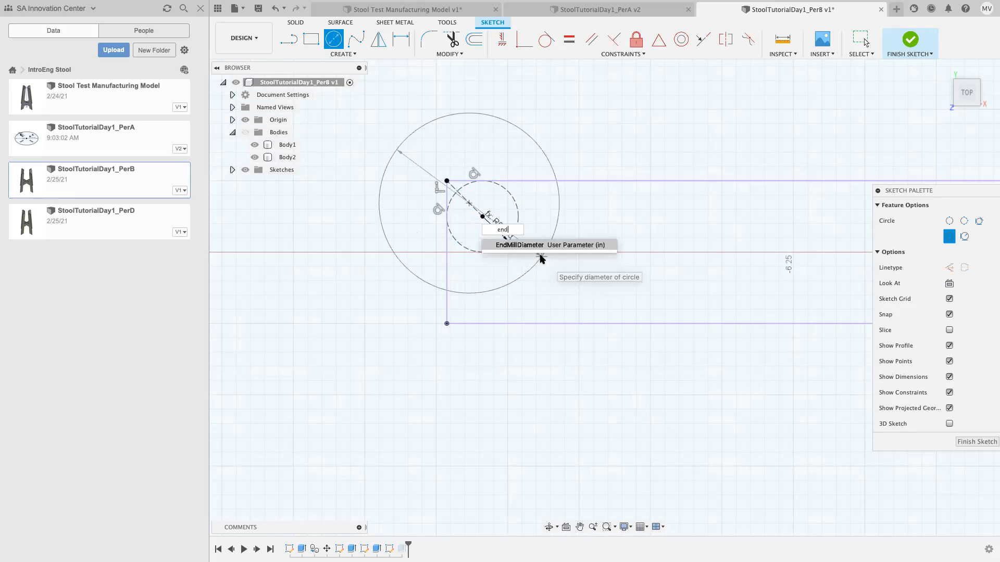
pyautogui.press('Return')
pyautogui.press('Return')
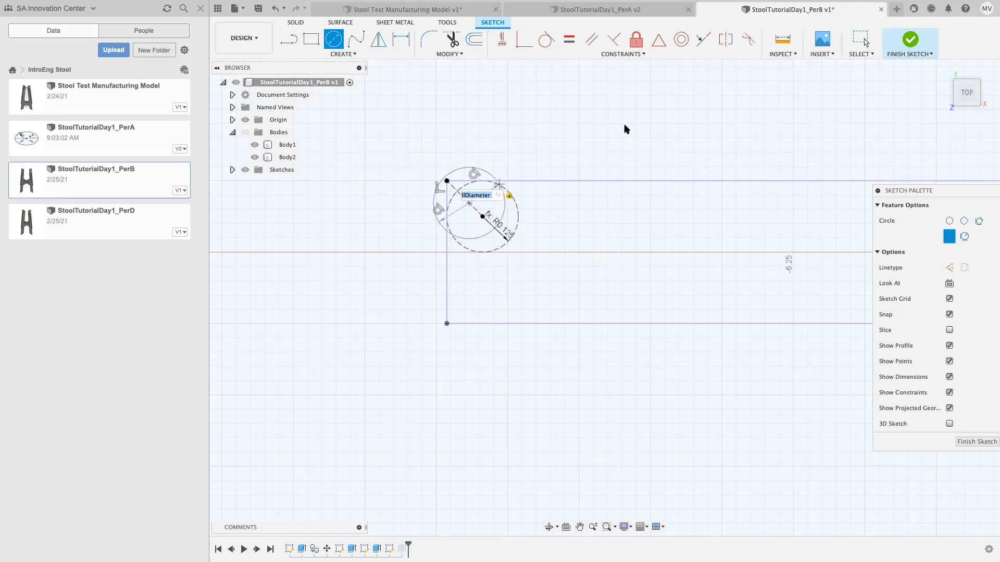
pyautogui.press('Escape')
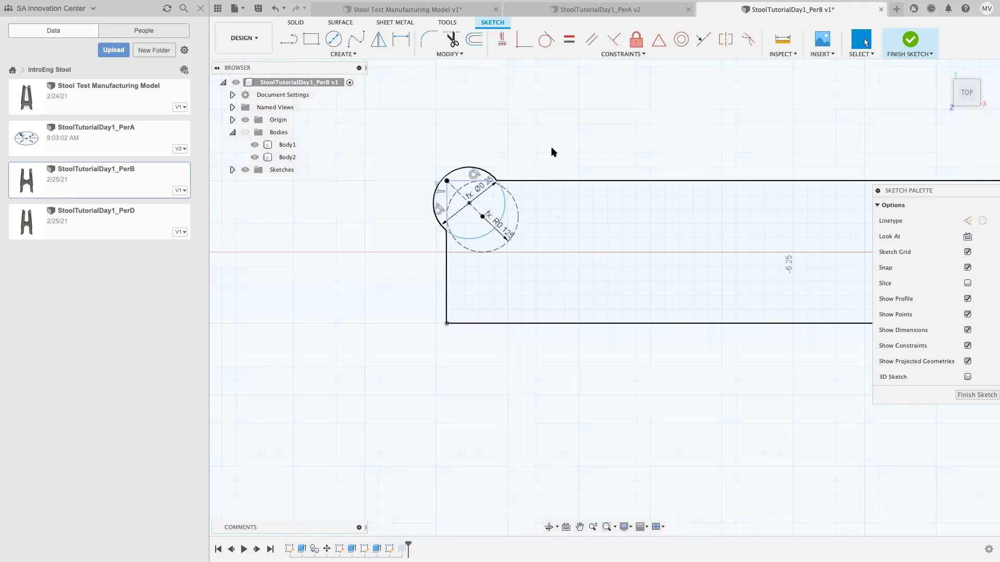
# Slide the new circle along the diagonal and constrain its edge coincident with the slot corner
pyautogui.moveTo(503, 215)
pyautogui.mouseDown()
pyautogui.moveTo(460, 189)
pyautogui.moveTo(519, 246)
pyautogui.moveTo(603, 297)
pyautogui.moveTo(475, 190)
pyautogui.moveTo(505, 217)
pyautogui.moveTo(488, 199)
pyautogui.mouseUp()
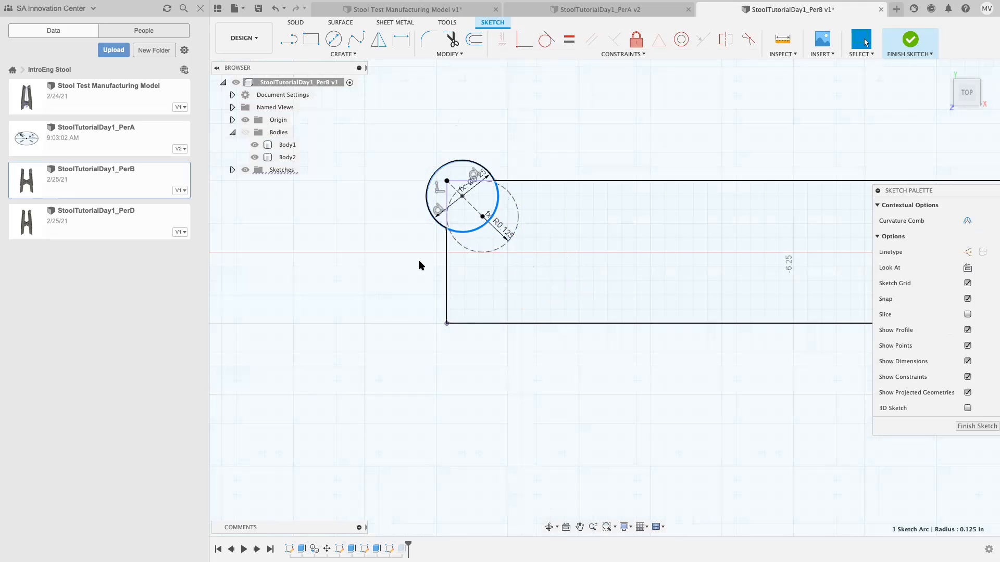
pyautogui.click(518, 38)
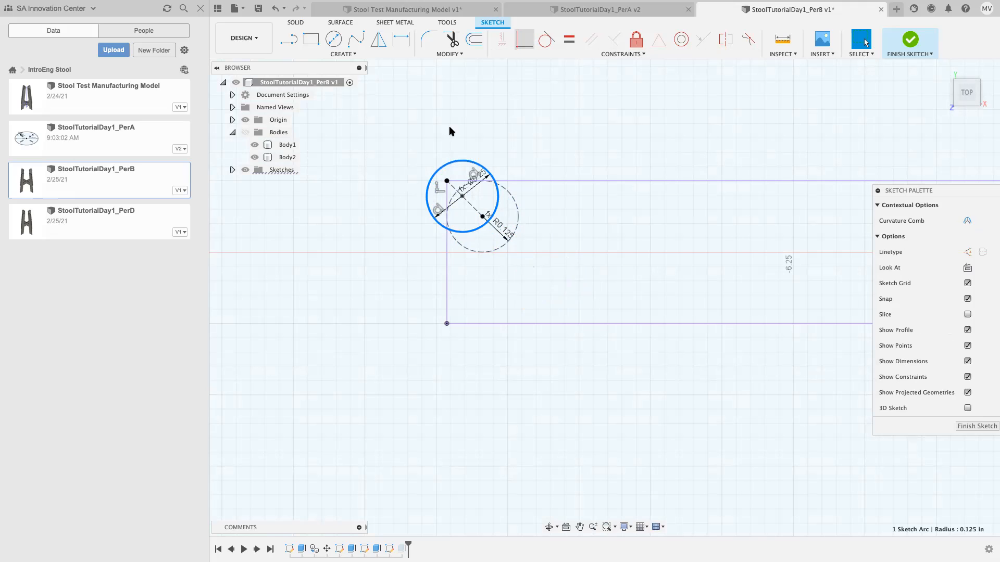
pyautogui.click(448, 181)
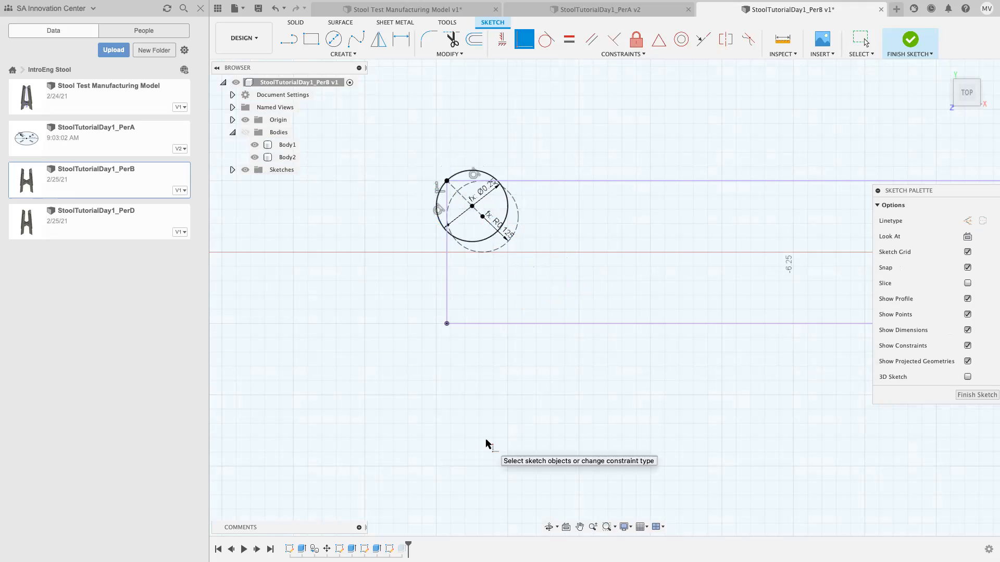
# Finish the sketch and edit the seat's extrusion to exclude the two relief segments outside the slot edges from its profiles
pyautogui.click(910, 41)
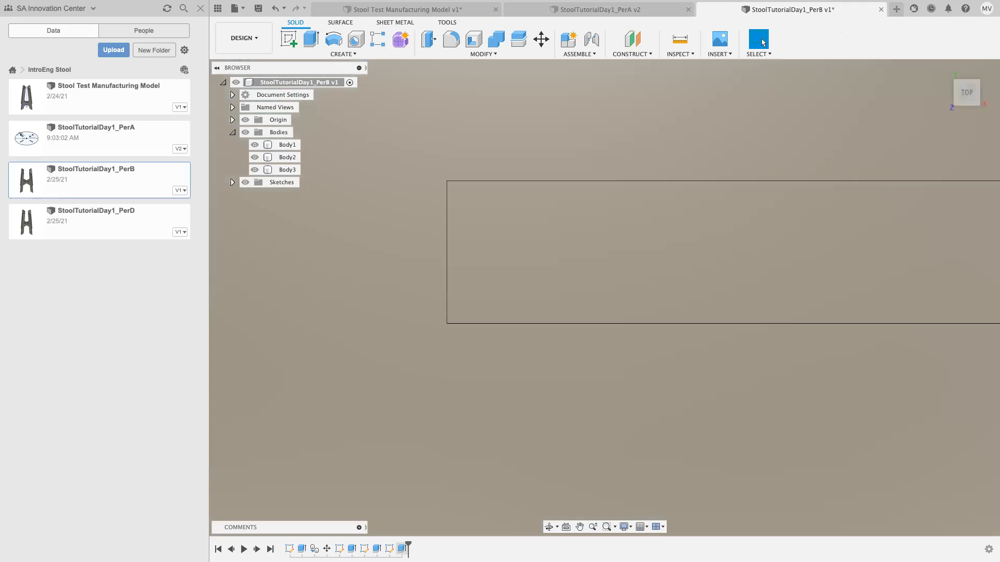
pyautogui.rightClick(401, 548)
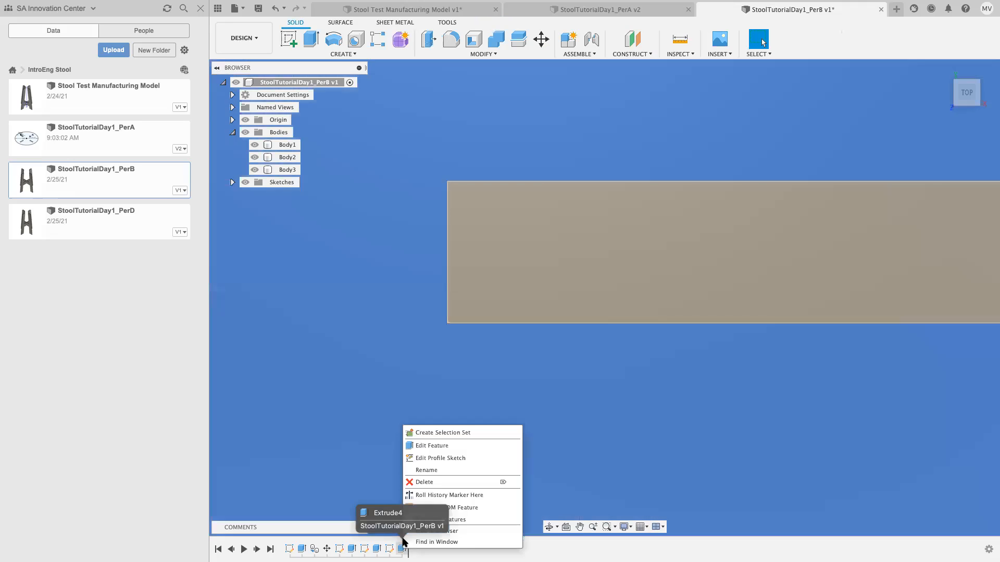
pyautogui.click(431, 447)
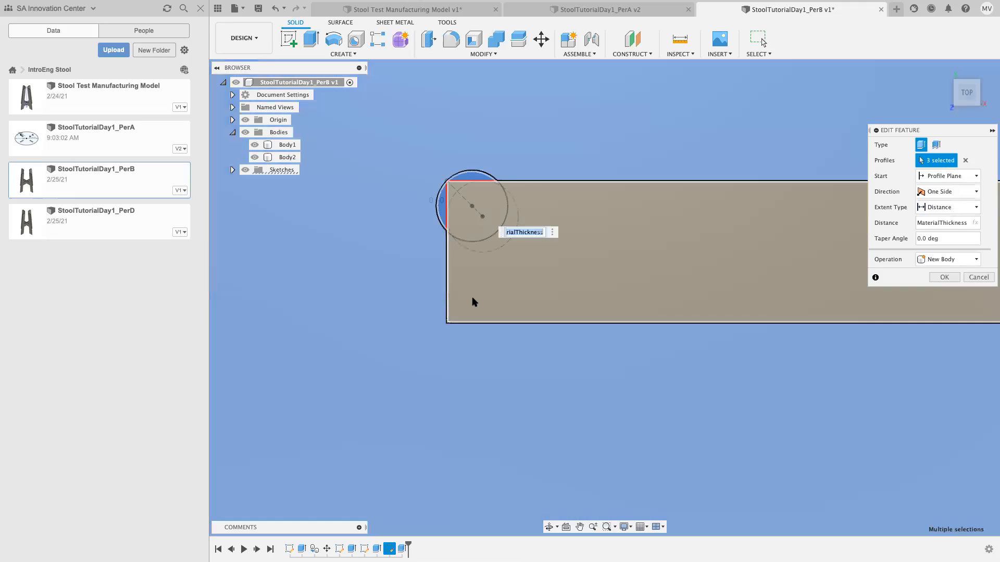
pyautogui.click(446, 219)
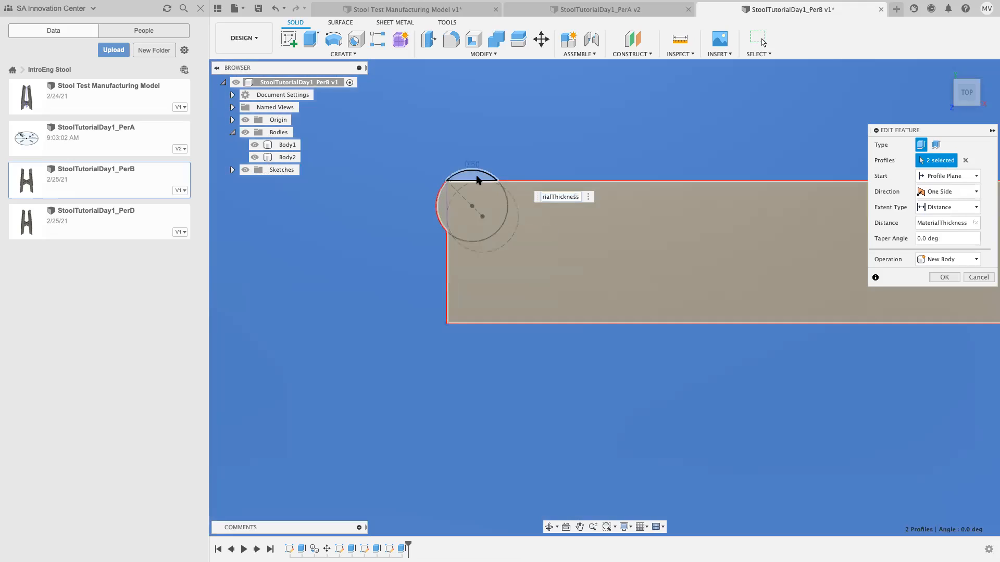
pyautogui.click(476, 180)
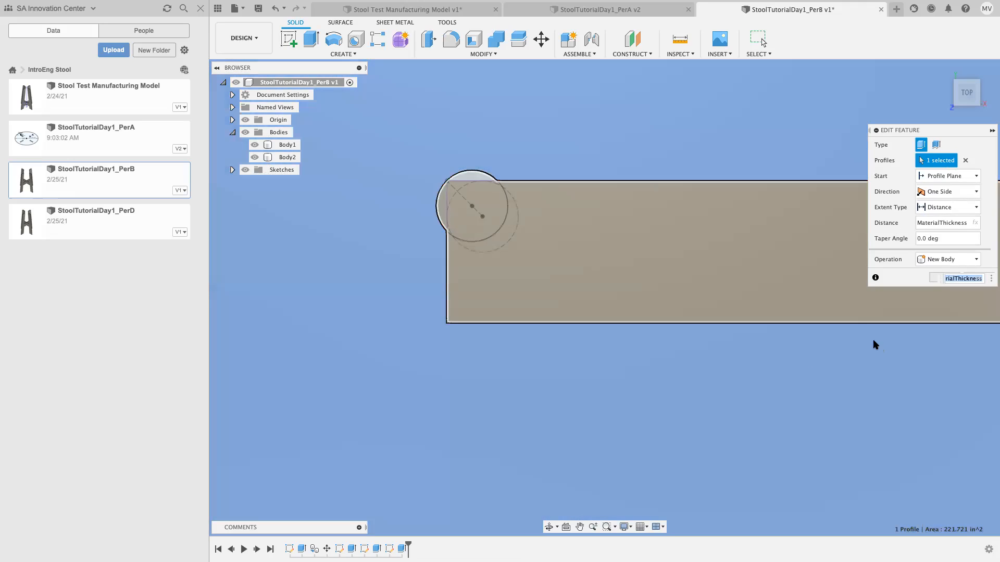
pyautogui.press('Return')
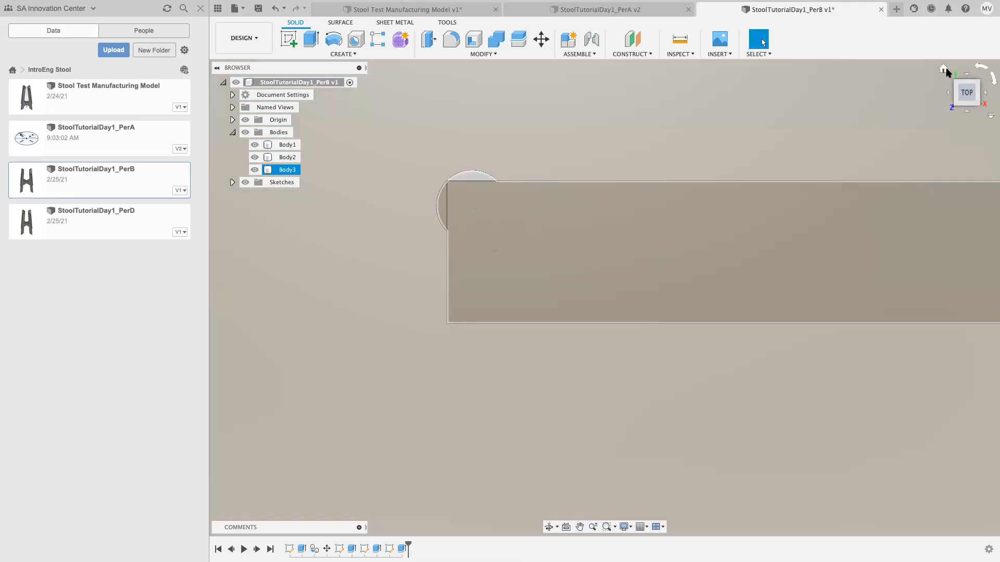
# Examine the relief cut at the slot's outer corner on the finished stool seat
pyautogui.click(944, 68)
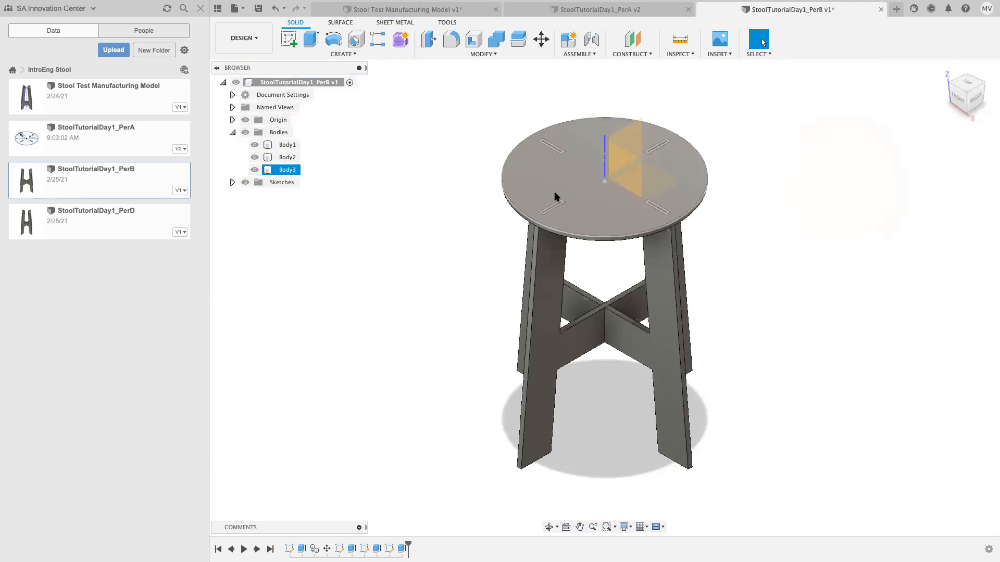
pyautogui.scroll(5, 555, 197)
pyautogui.scroll(5, 555, 196)
pyautogui.moveTo(583, 141); pyautogui.dragTo(663, 473, button='middle')
pyautogui.scroll(10, 532, 290)
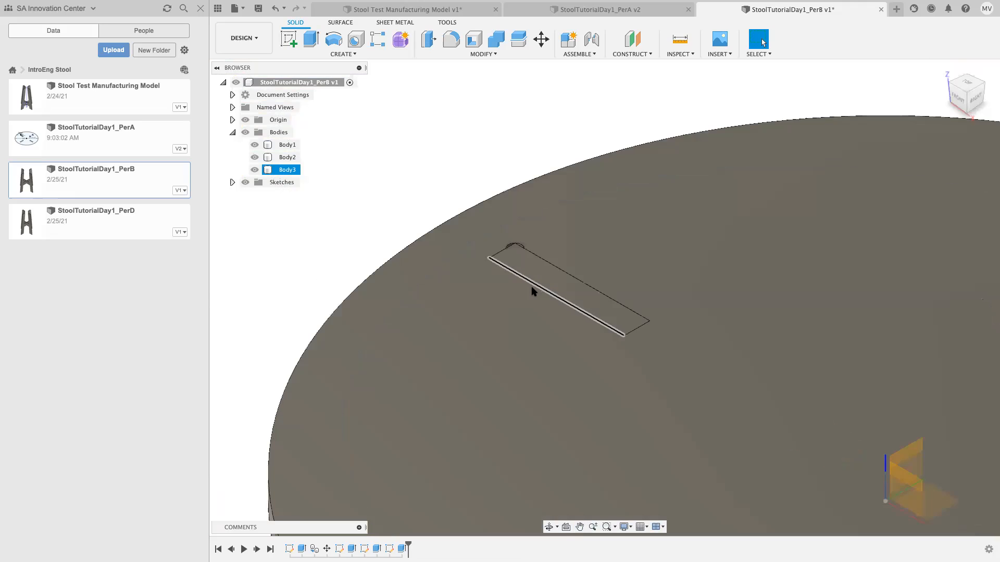
pyautogui.scroll(4, 449, 214)
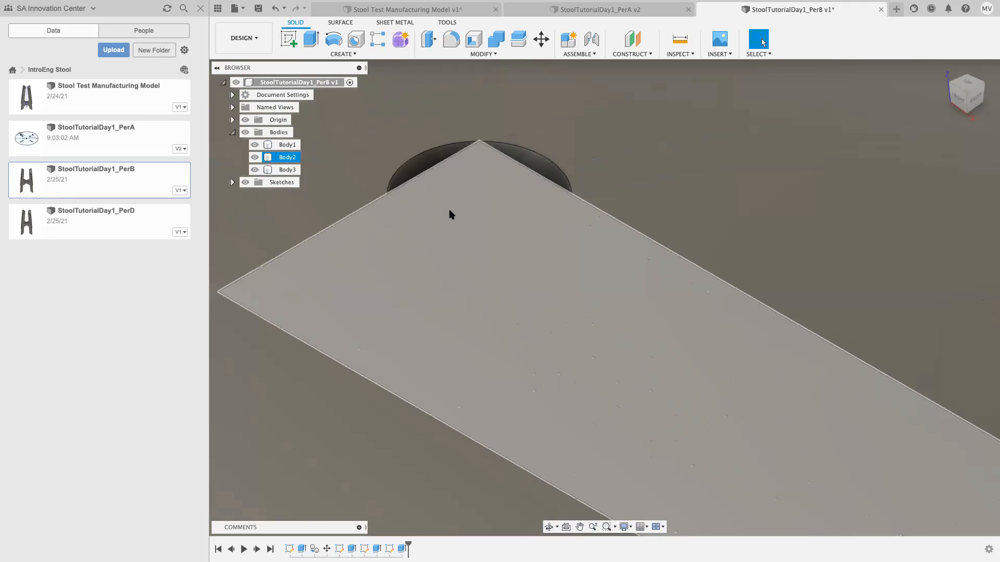
pyautogui.moveTo(444, 258); pyautogui.dragTo(460, 404, button='middle')
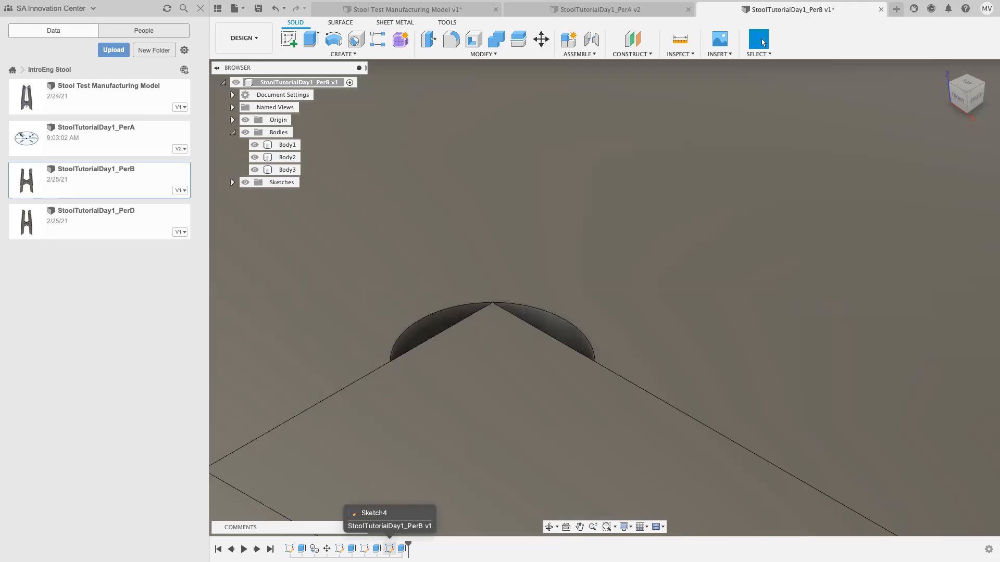
# Reopen the seat sketch for editing and inspect the relief circle at the slot corner from above
pyautogui.rightClick(389, 549)
pyautogui.click(411, 444)
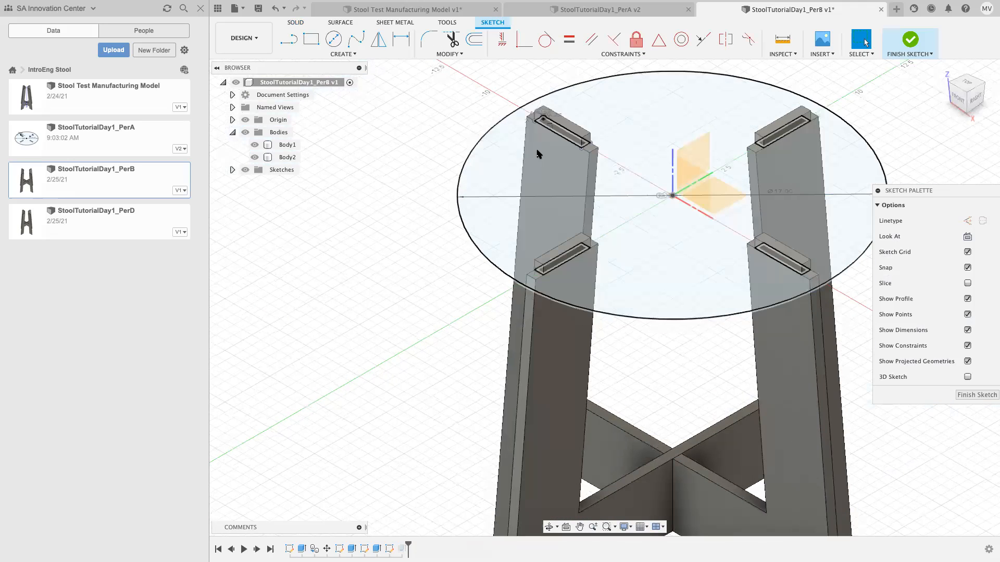
pyautogui.scroll(10, 544, 148)
pyautogui.moveTo(536, 161); pyautogui.dragTo(536, 466, button='middle')
pyautogui.scroll(4, 529, 274)
pyautogui.scroll(5, 540, 311)
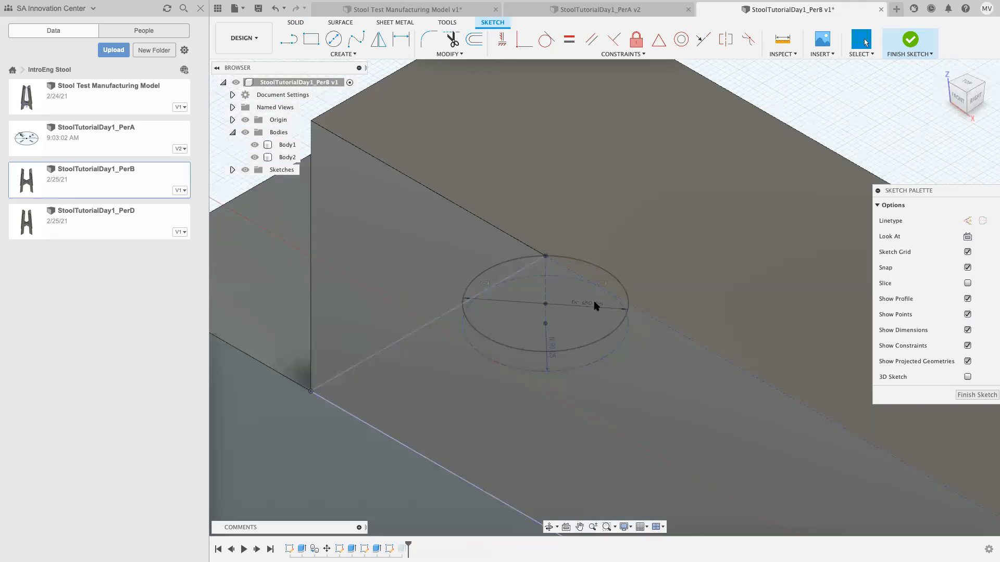
pyautogui.click(965, 83)
pyautogui.moveTo(432, 387)
pyautogui.mouseDown(button='middle')
pyautogui.moveTo(691, 301)
pyautogui.moveTo(606, 363)
pyautogui.mouseUp(button='middle')
pyautogui.scroll(2, 612, 356)
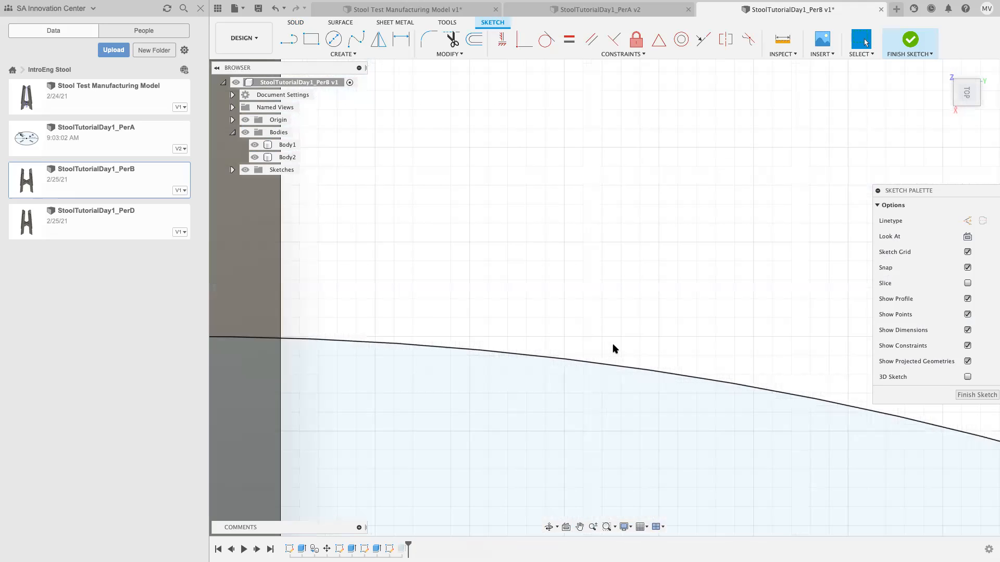
pyautogui.scroll(-3, 612, 349)
pyautogui.moveTo(553, 420)
pyautogui.mouseDown(button='middle')
pyautogui.moveTo(556, 375)
pyautogui.moveTo(599, 254)
pyautogui.moveTo(592, 240)
pyautogui.moveTo(656, 326)
pyautogui.mouseUp(button='middle')
pyautogui.scroll(10, 595, 248)
pyautogui.scroll(2, 658, 327)
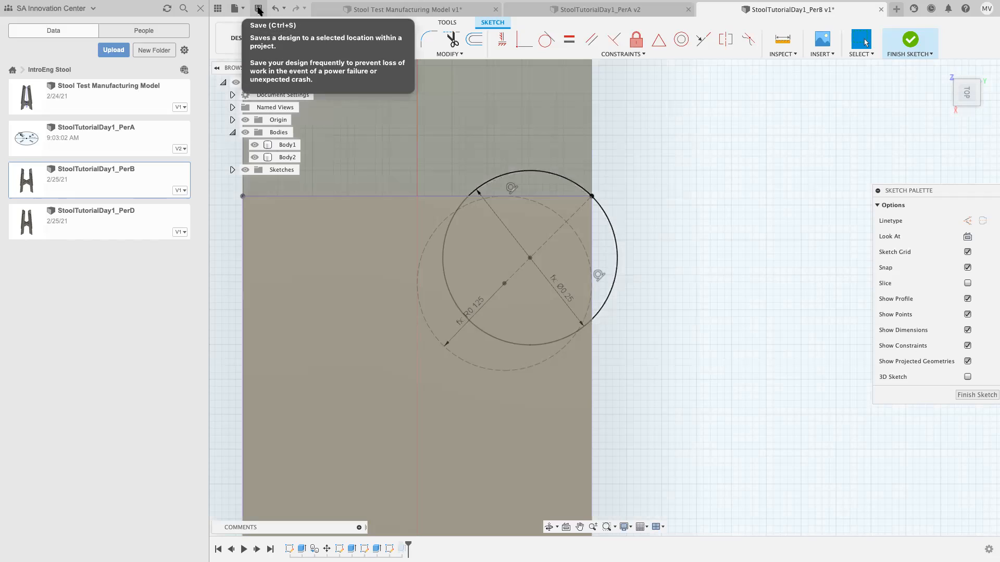
# Save the design with the version description User Saved, finish the seat sketch and show the whole stool in the home view
pyautogui.click(259, 10)
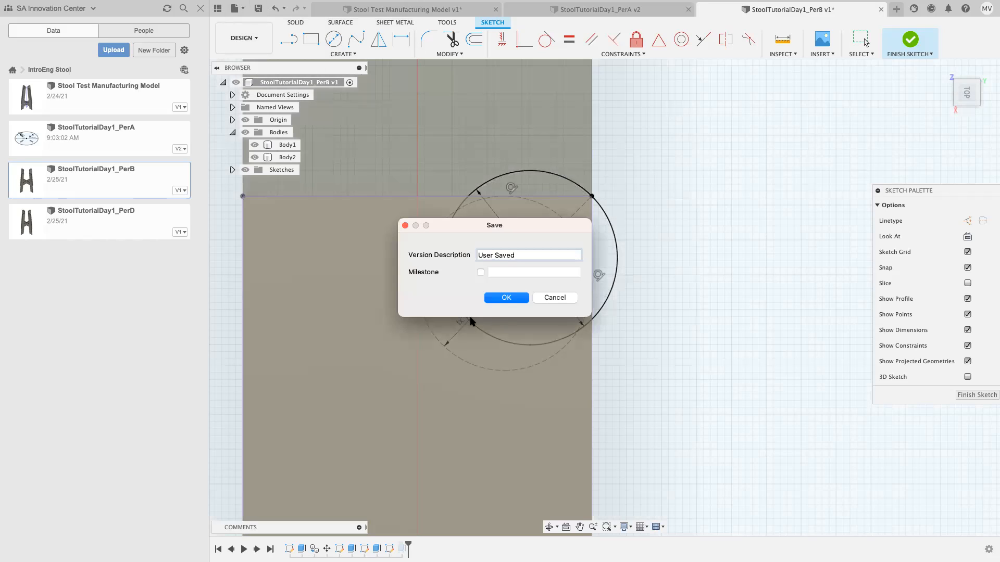
pyautogui.click(509, 298)
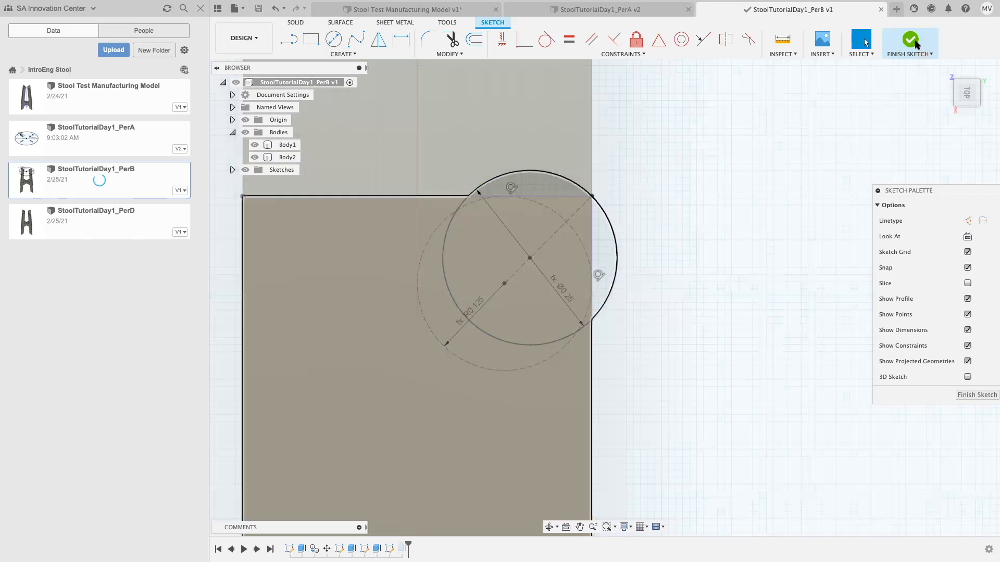
pyautogui.click(914, 42)
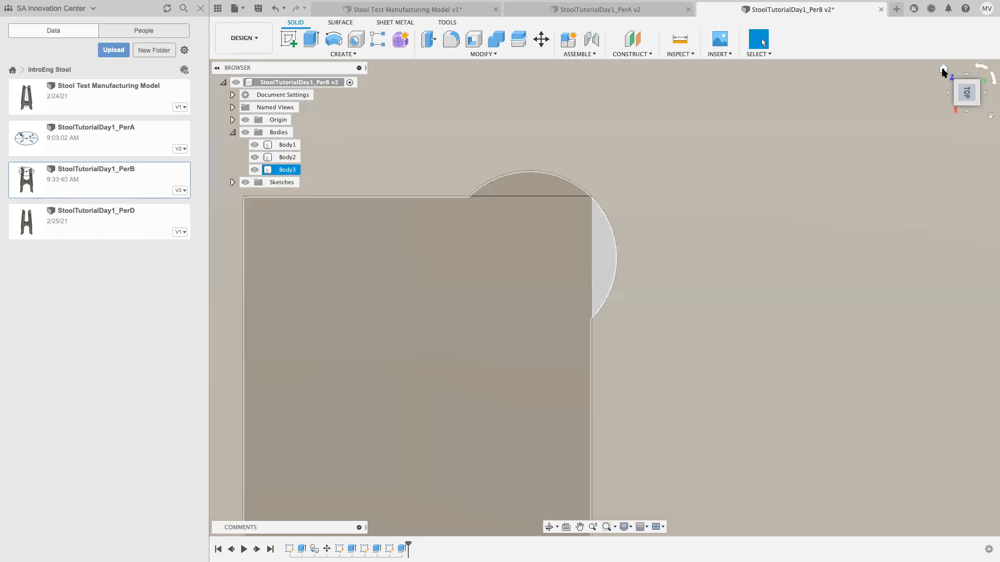
pyautogui.click(943, 69)
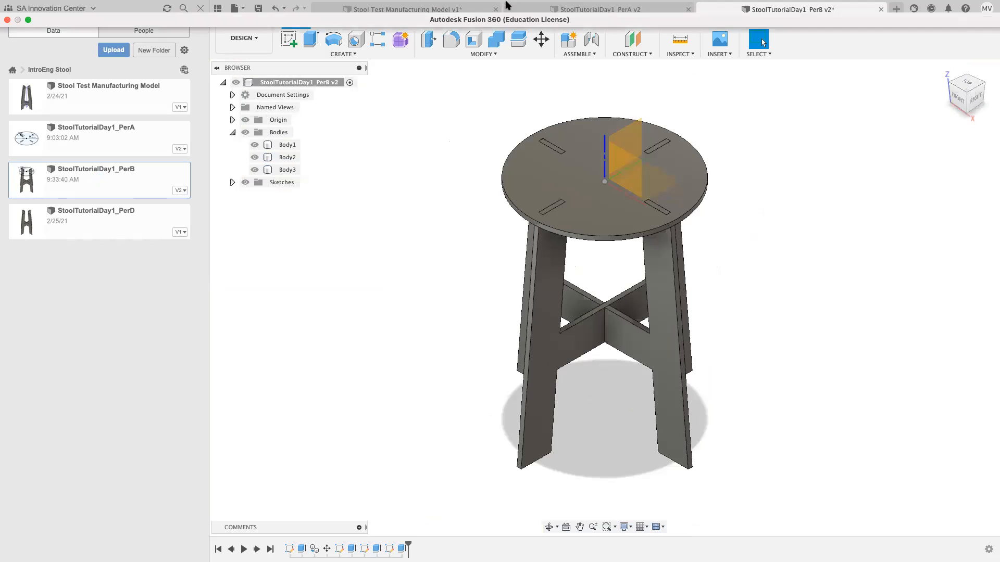